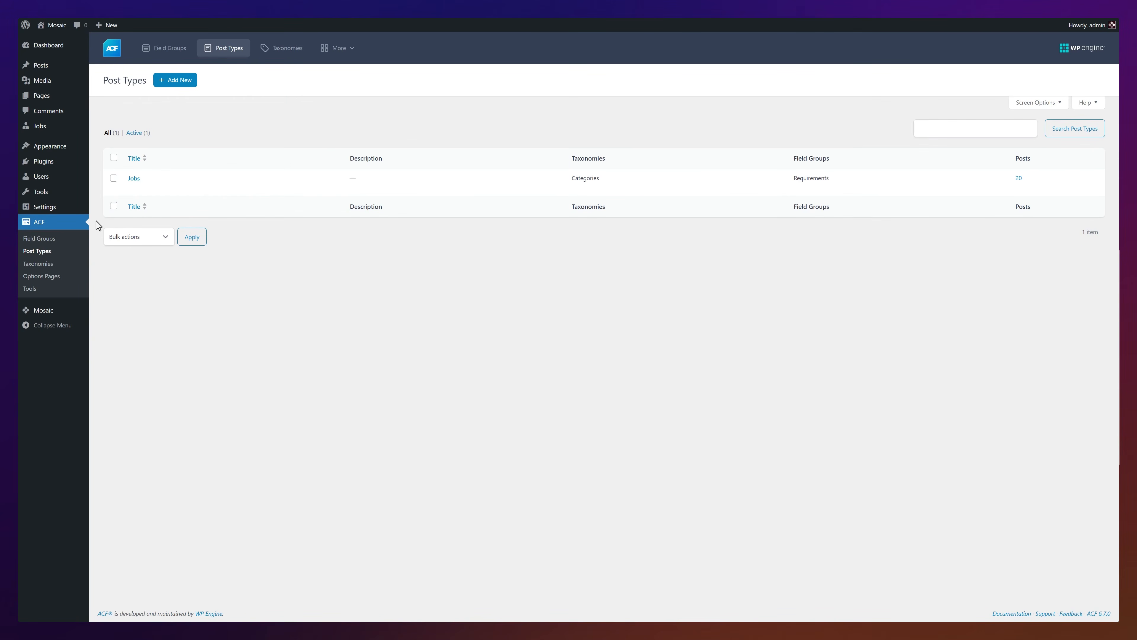
- Review the ACF taxonomies, the fields of the Requirements field group, and the Customer Success Manager entry among the jobs
{"action": "left_click", "coordinate": [54, 265]}
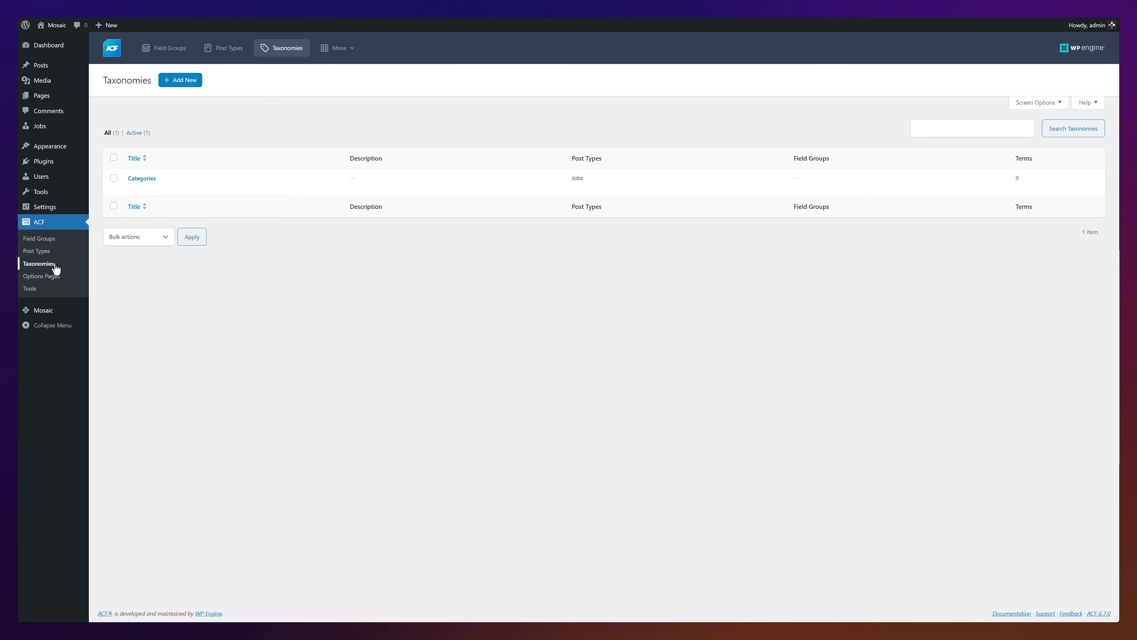
{"action": "left_click", "coordinate": [45, 239]}
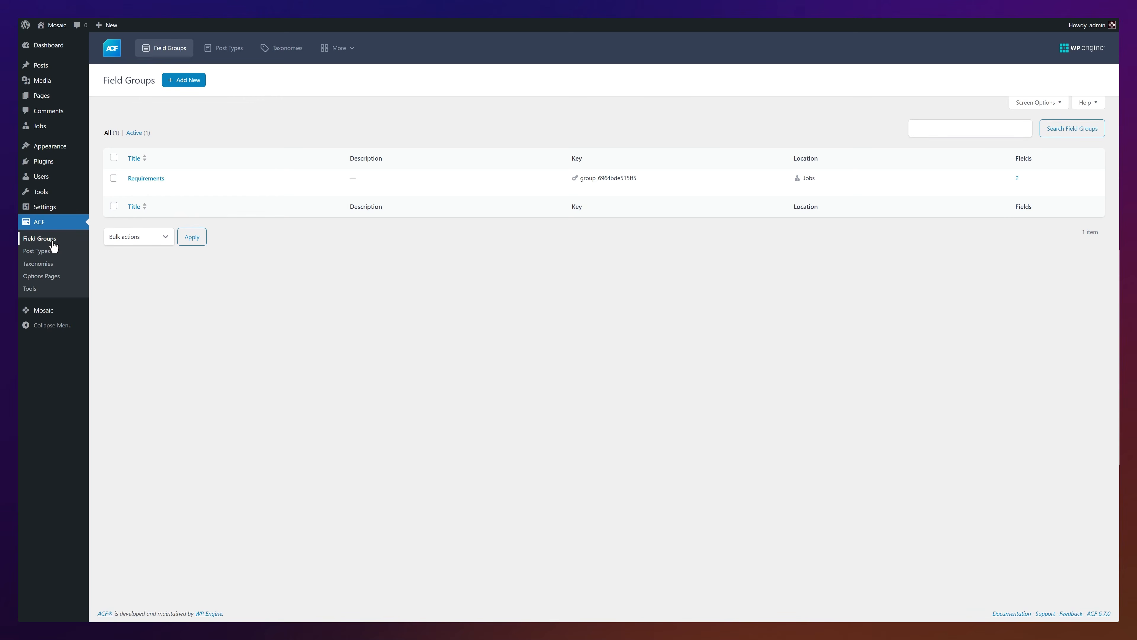
{"action": "left_click", "coordinate": [133, 185]}
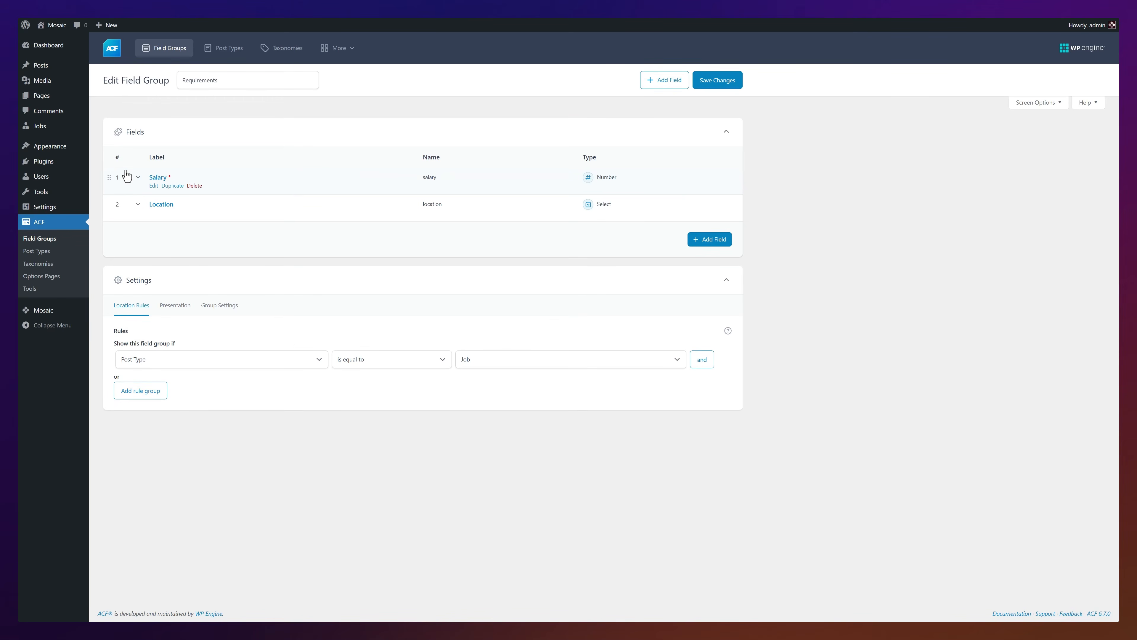
{"action": "left_click", "coordinate": [54, 132]}
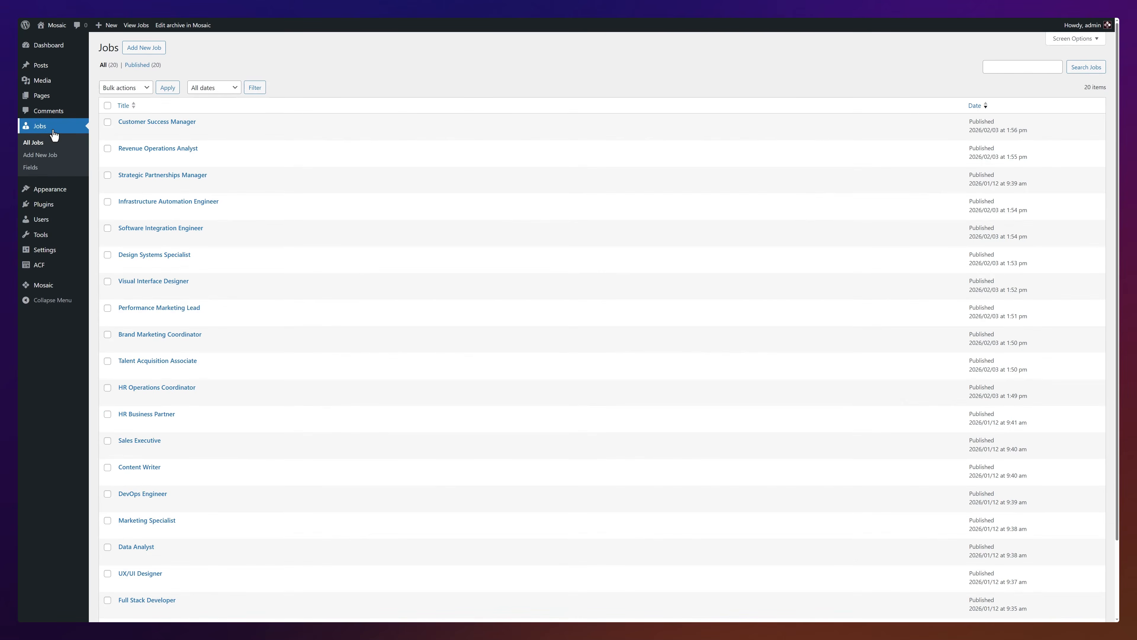
{"action": "left_click", "coordinate": [134, 122]}
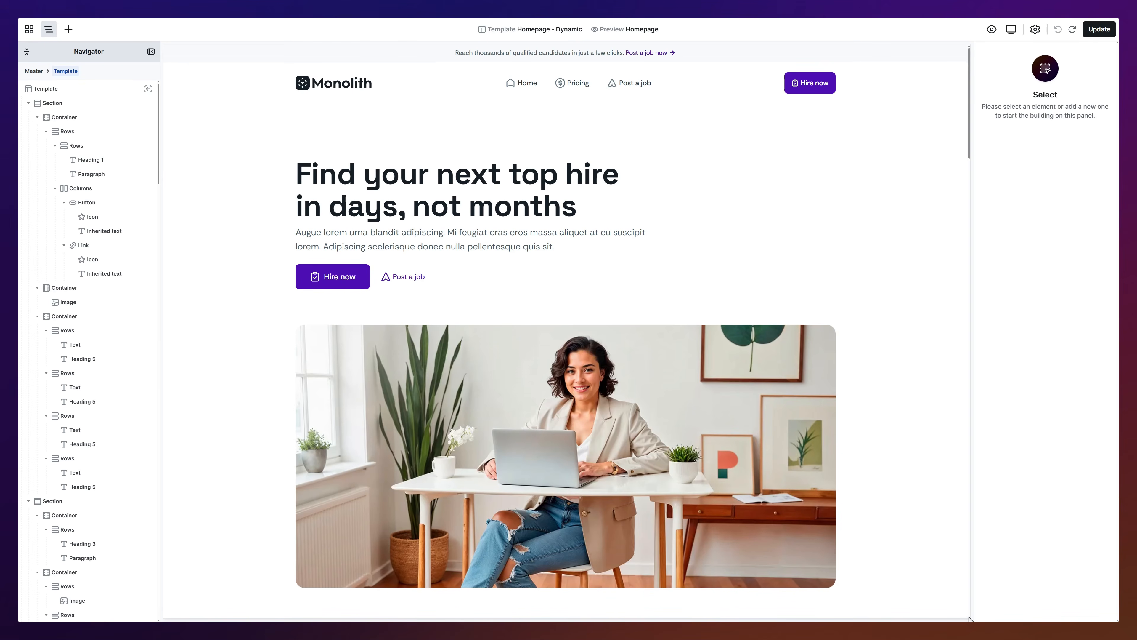
- Add a container below the team photo in the "Come find your spot on our team" section
{"action": "scroll", "coordinate": [969, 619], "scroll_direction": "down", "scroll_amount": 20}
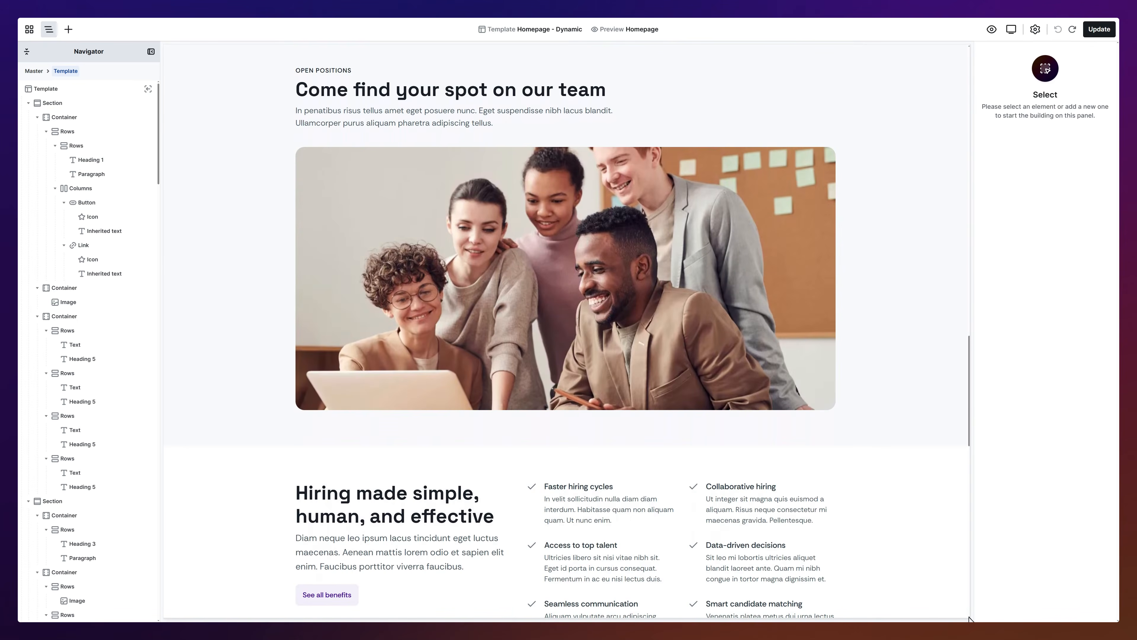
{"action": "left_click", "coordinate": [68, 30]}
{"action": "left_click_drag", "start_coordinate": [87, 159], "coordinate": [523, 425]}
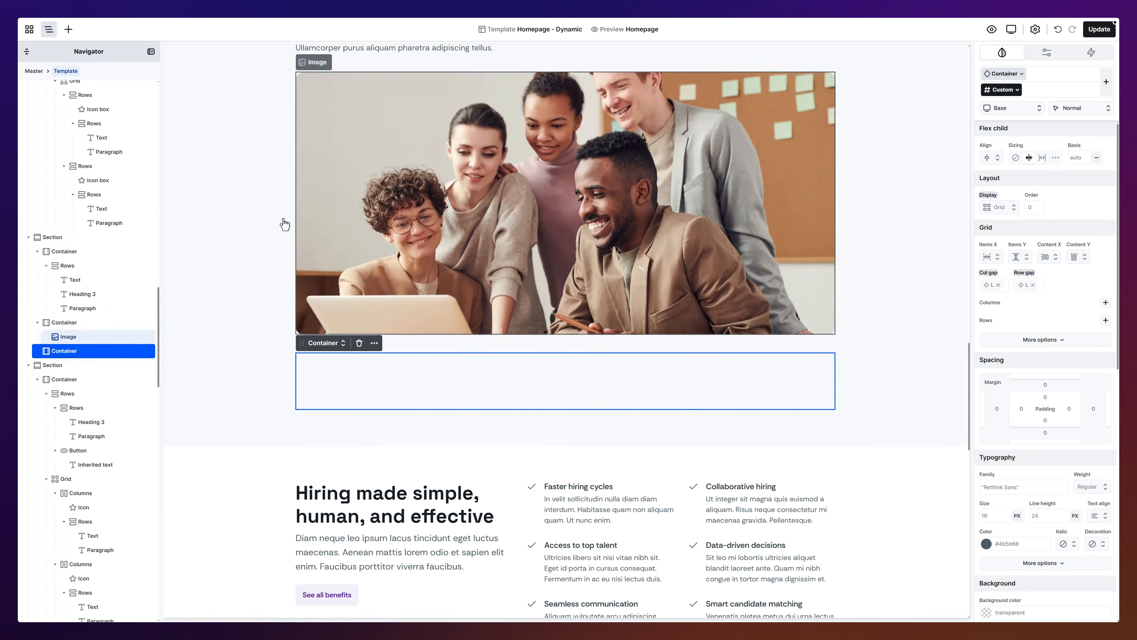
- Insert a loop of type Filtered jobs into the empty container below the team photo
{"action": "left_click", "coordinate": [69, 29]}
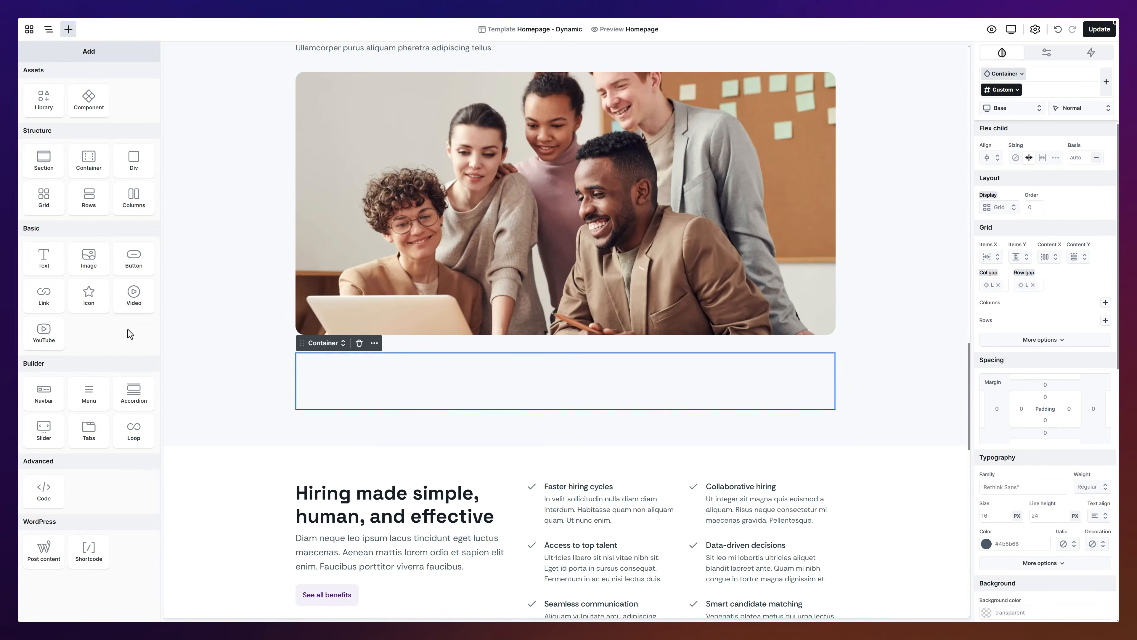
{"action": "left_click", "coordinate": [133, 432]}
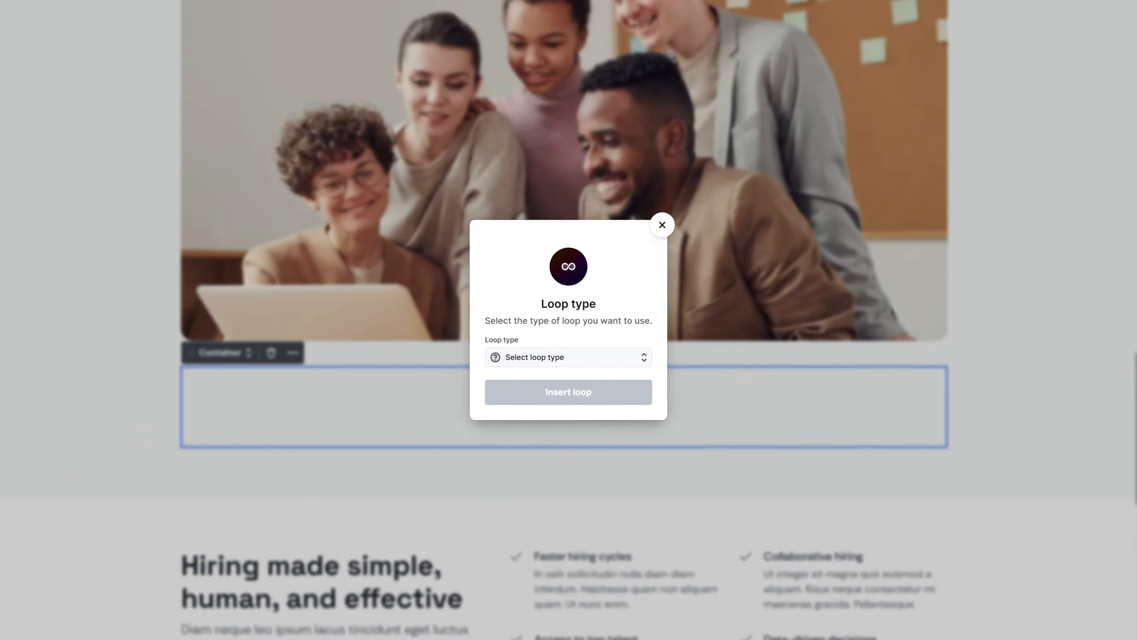
{"action": "left_click", "coordinate": [568, 363]}
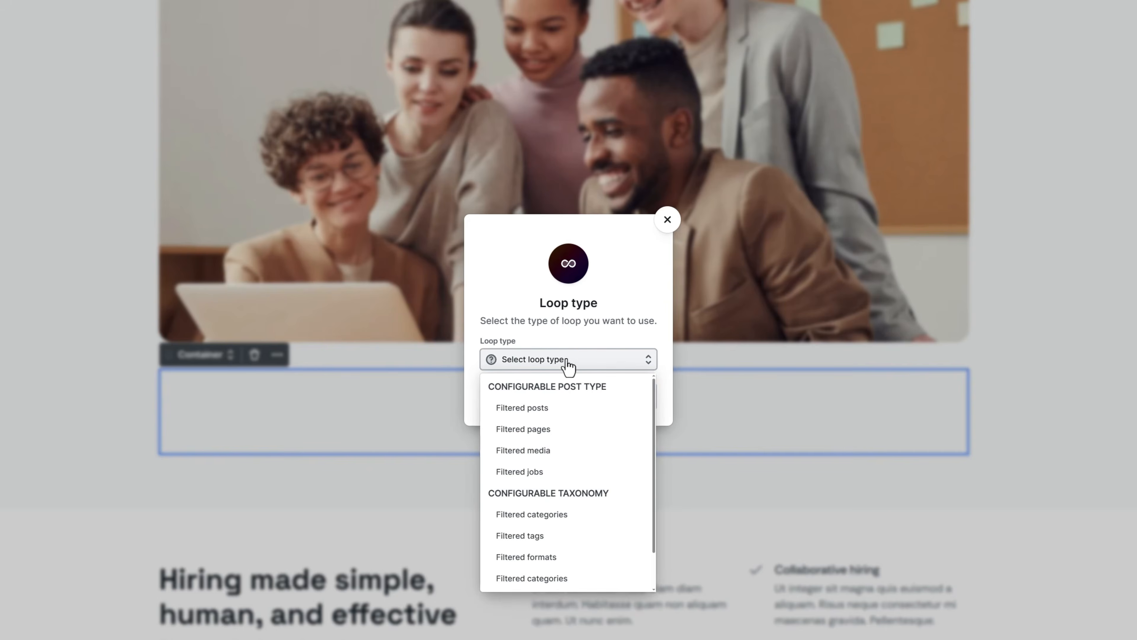
{"action": "left_click", "coordinate": [563, 477]}
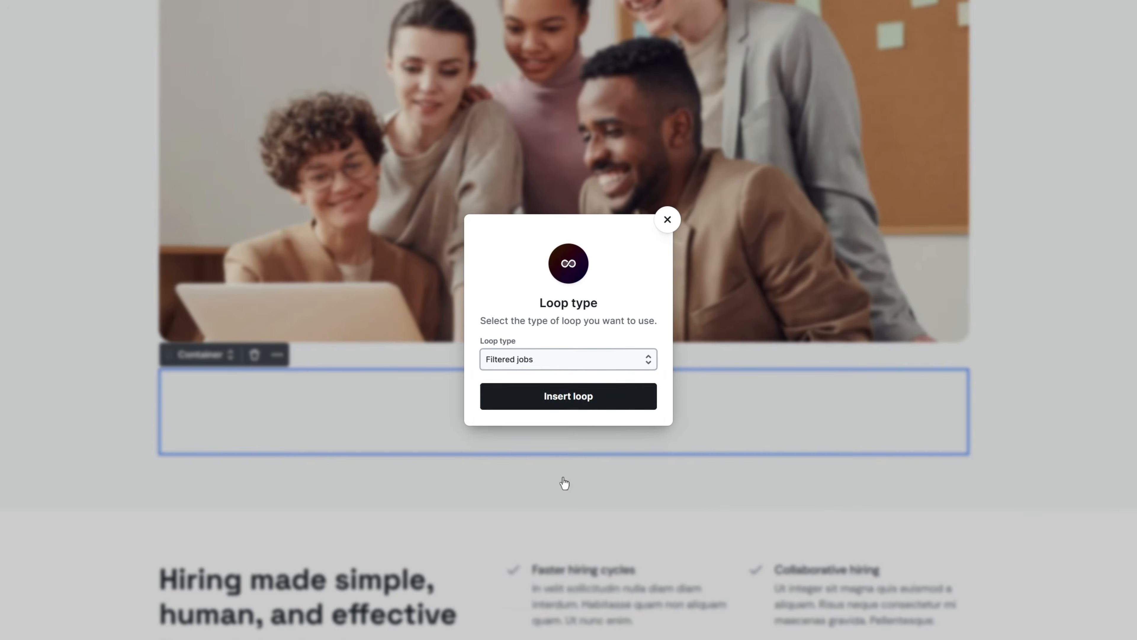
{"action": "left_click", "coordinate": [561, 404]}
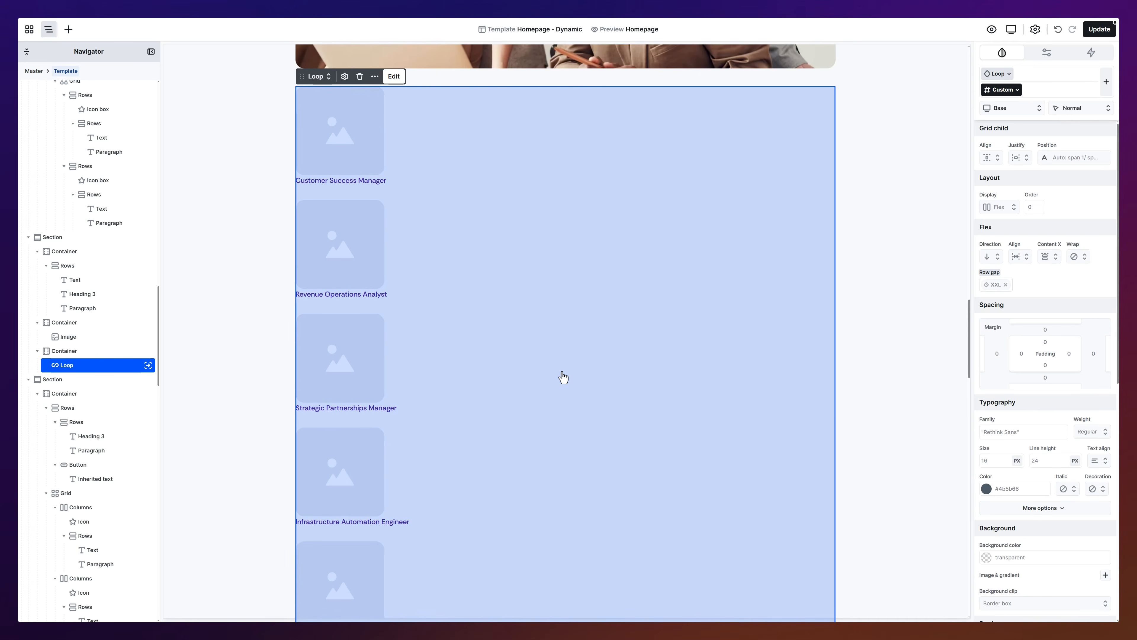
- Enter the jobs loop for editing and delete its default contents: the item's link and image, and the pagination
{"action": "double_click", "coordinate": [563, 378]}
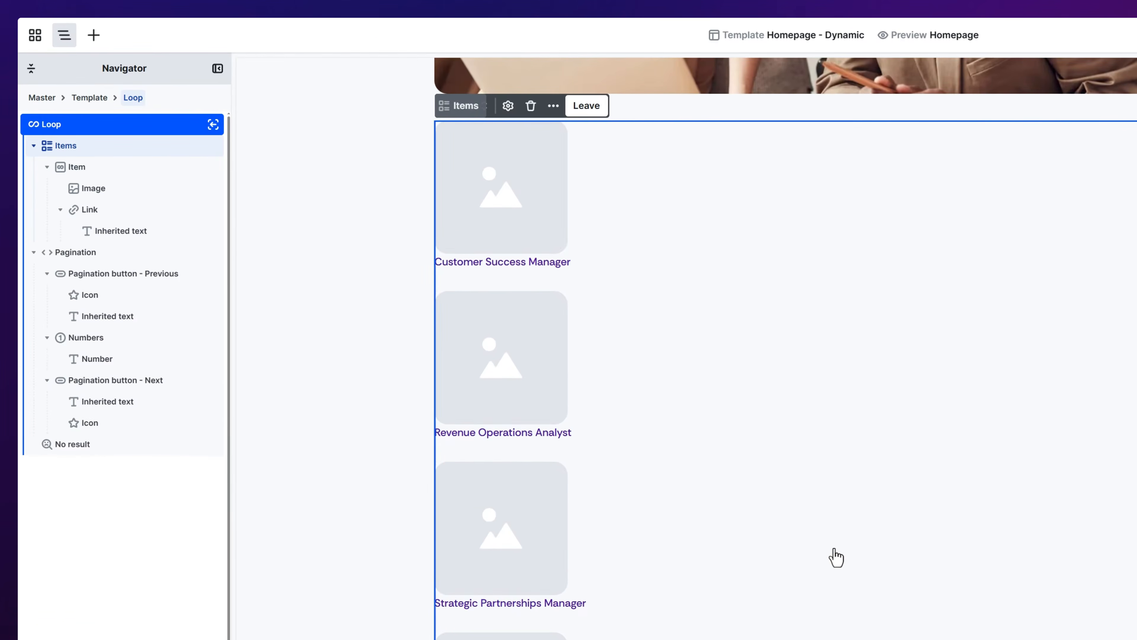
{"action": "left_click", "coordinate": [836, 558]}
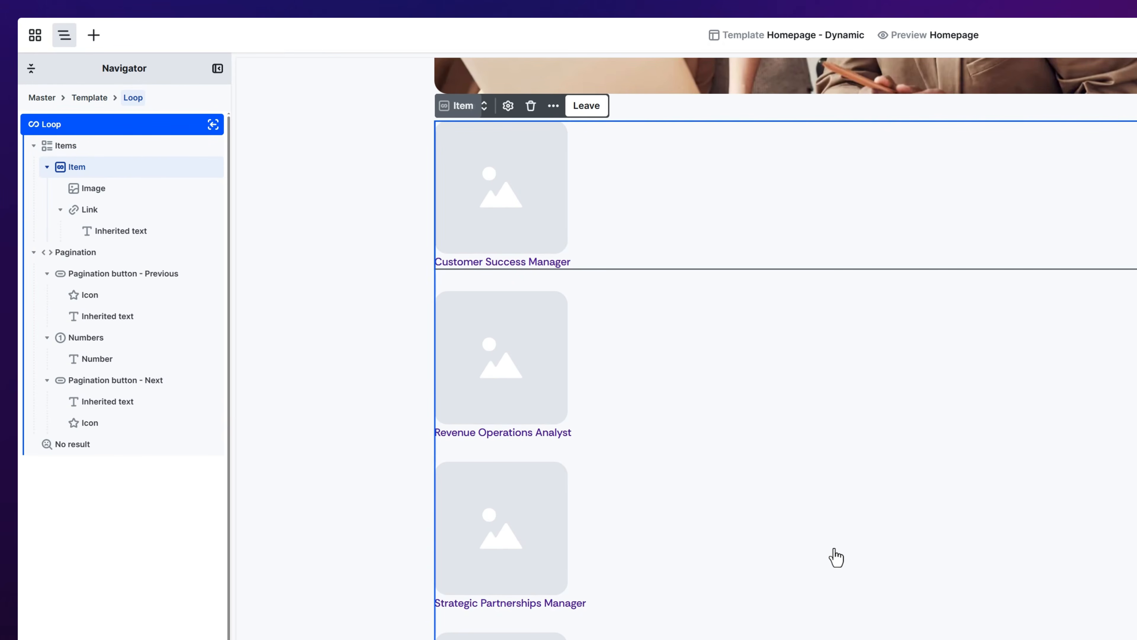
{"action": "left_click", "coordinate": [391, 343]}
{"action": "left_click", "coordinate": [168, 197]}
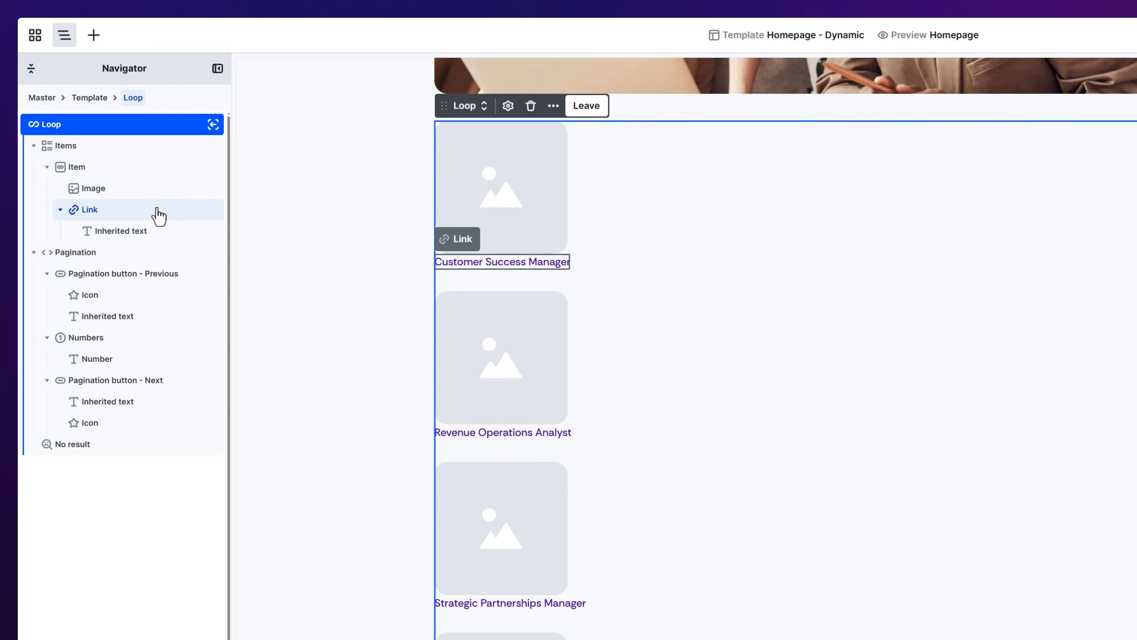
{"action": "right_click", "coordinate": [157, 210]}
{"action": "left_click", "coordinate": [220, 391]}
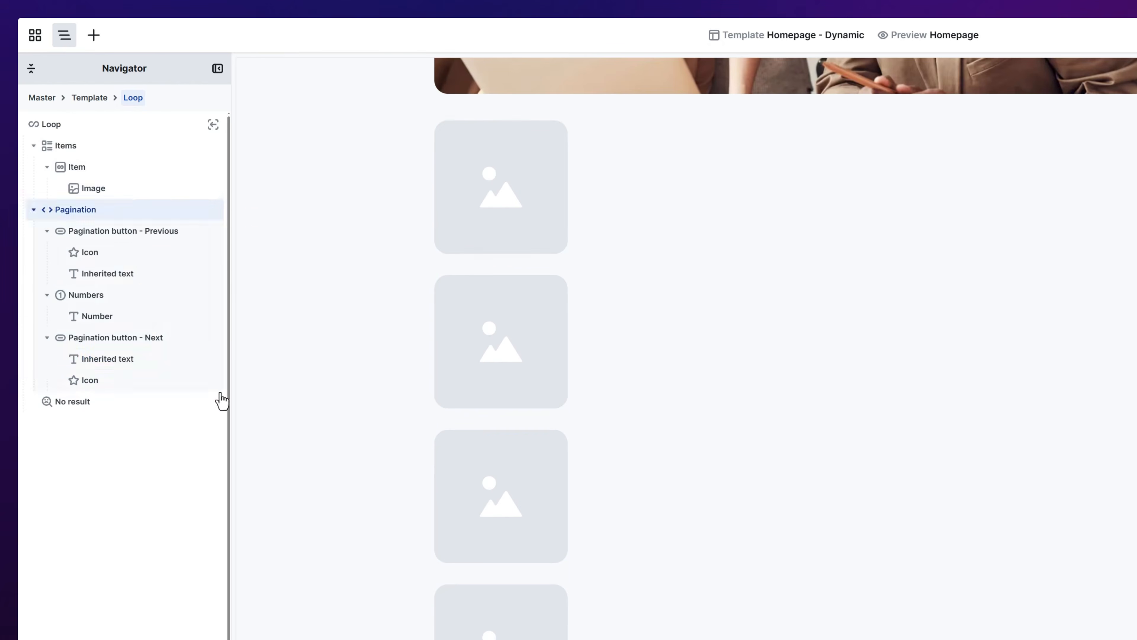
{"action": "left_click", "coordinate": [133, 190]}
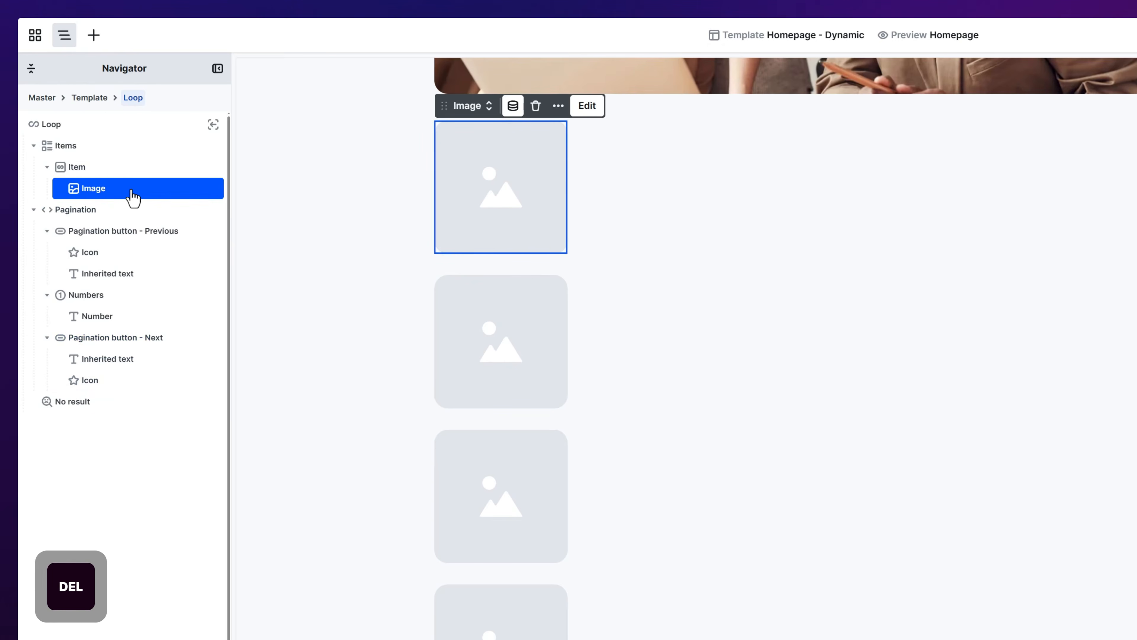
{"action": "key", "text": "Delete"}
{"action": "left_click", "coordinate": [132, 191]}
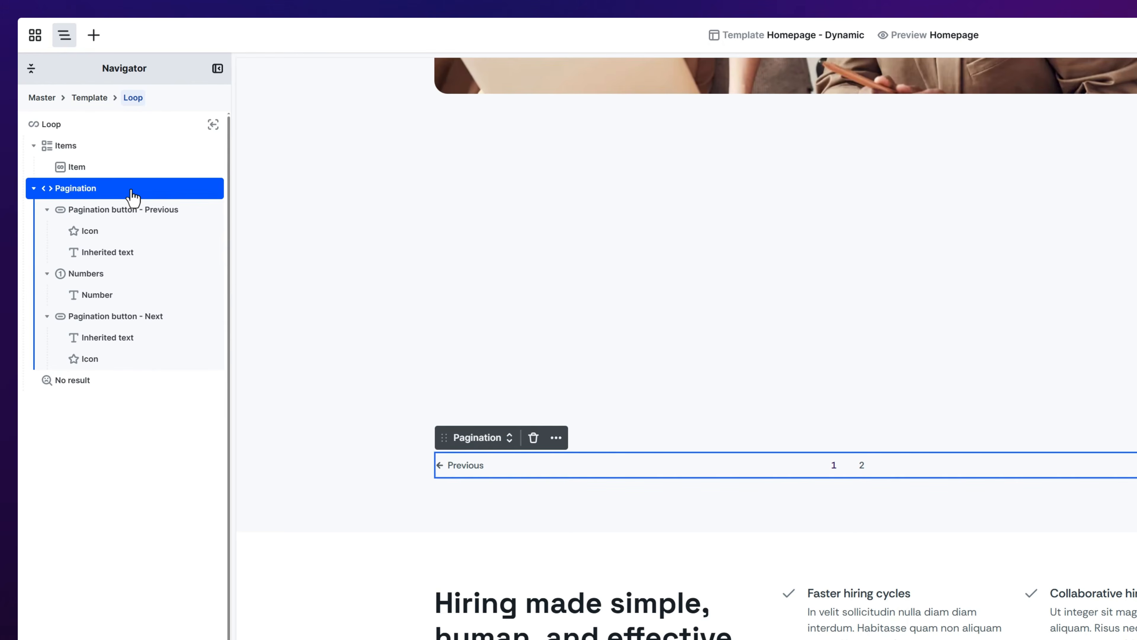
{"action": "key", "text": "Delete"}
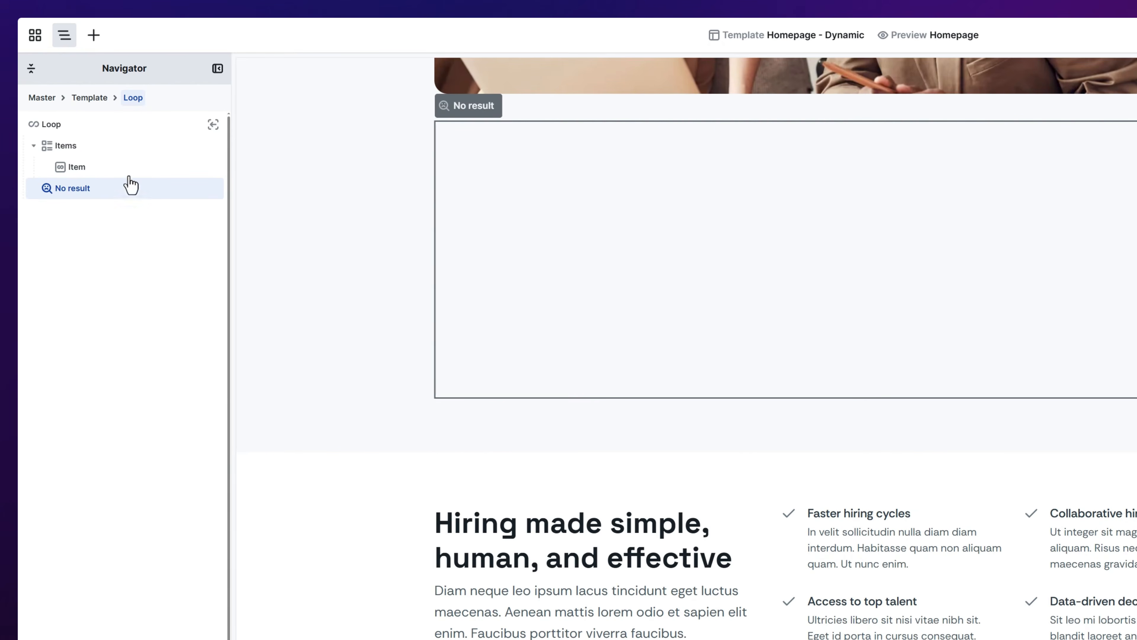
- Insert the Team 22 block from the library into the loop's empty item
{"action": "left_click", "coordinate": [128, 175]}
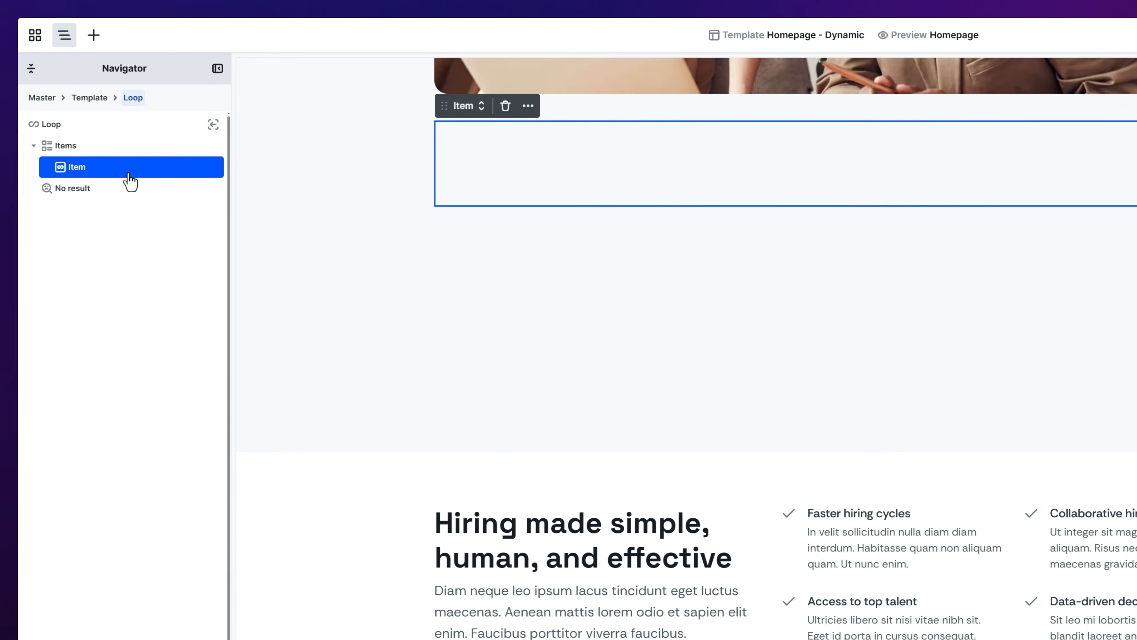
{"action": "left_click", "coordinate": [92, 40]}
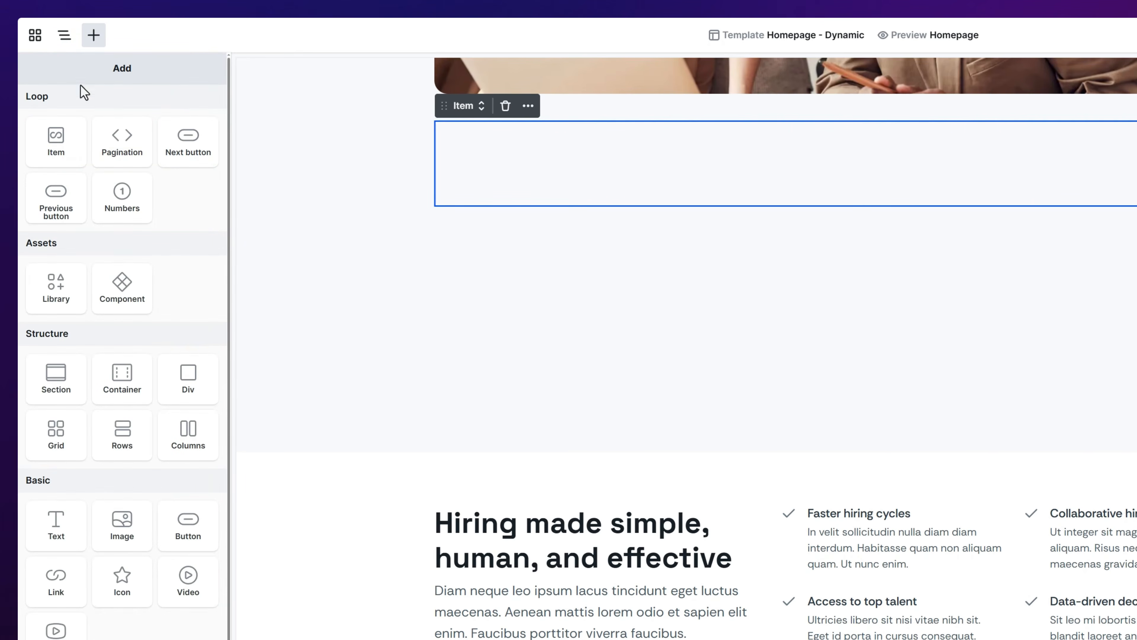
{"action": "left_click", "coordinate": [52, 291]}
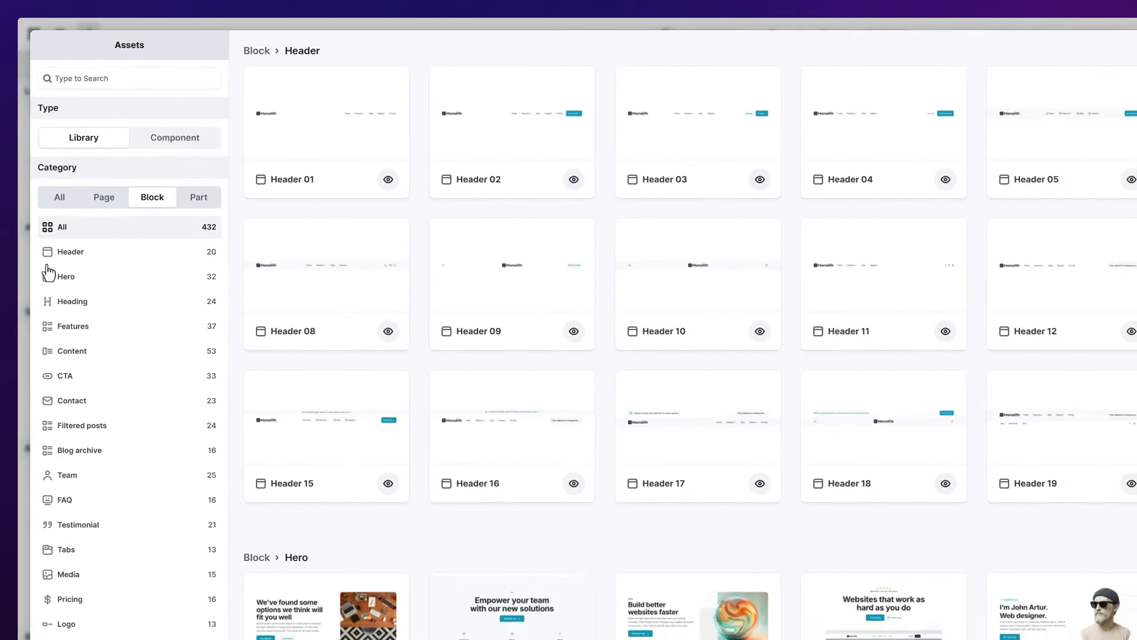
{"action": "left_click", "coordinate": [68, 346]}
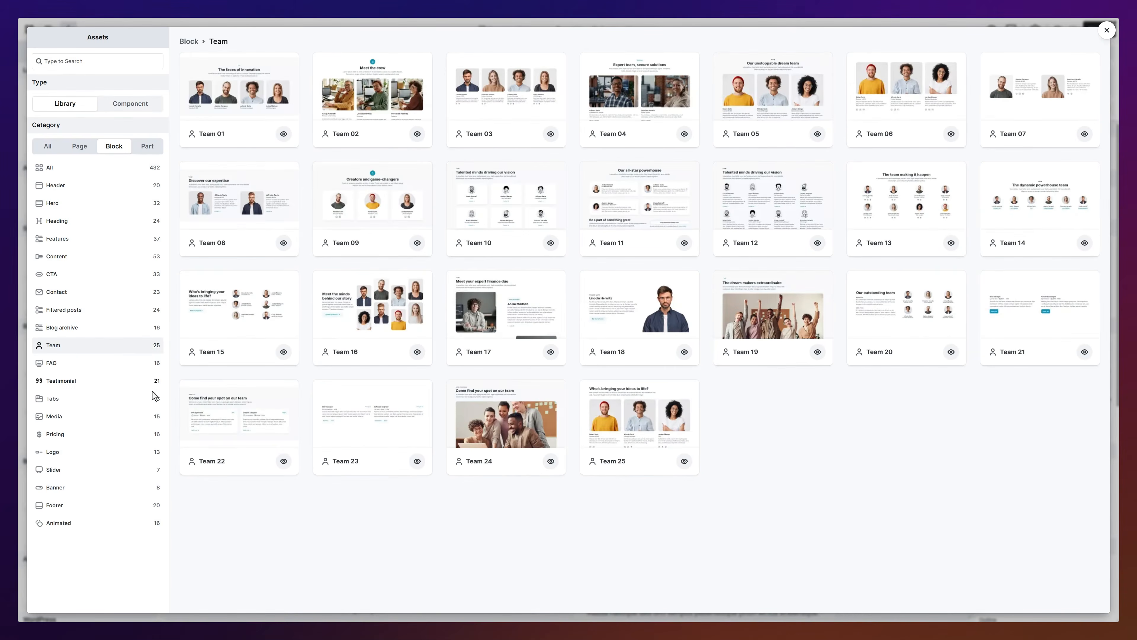
{"action": "left_click", "coordinate": [236, 430]}
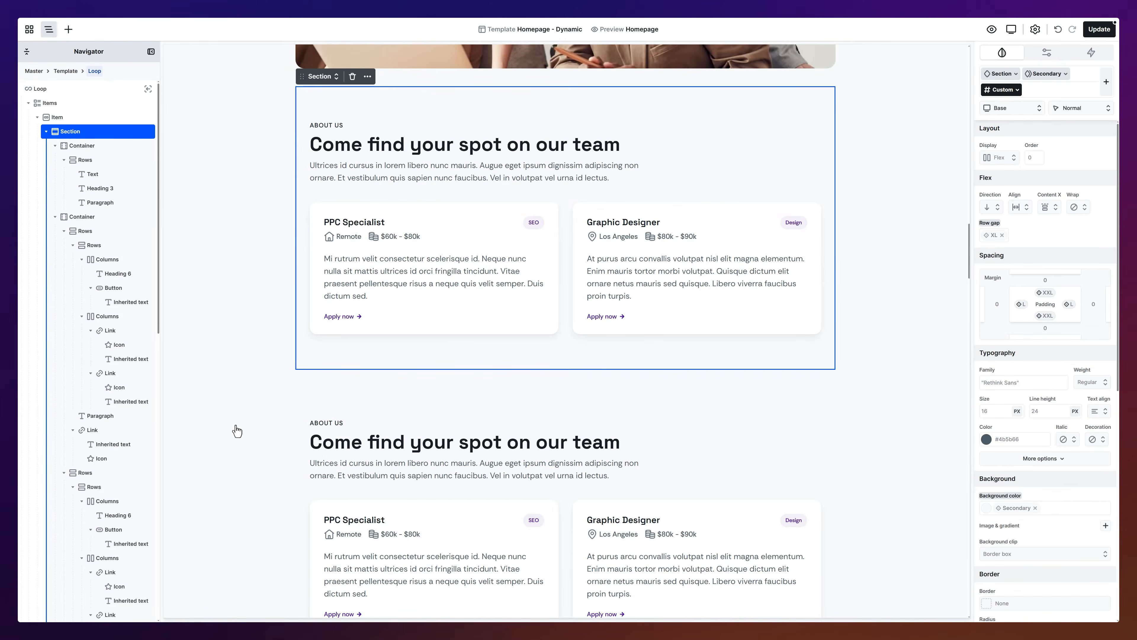
- Move the PPC Specialist card's Rows directly into the loop item and delete the leftover Team section
{"action": "left_click", "coordinate": [323, 332]}
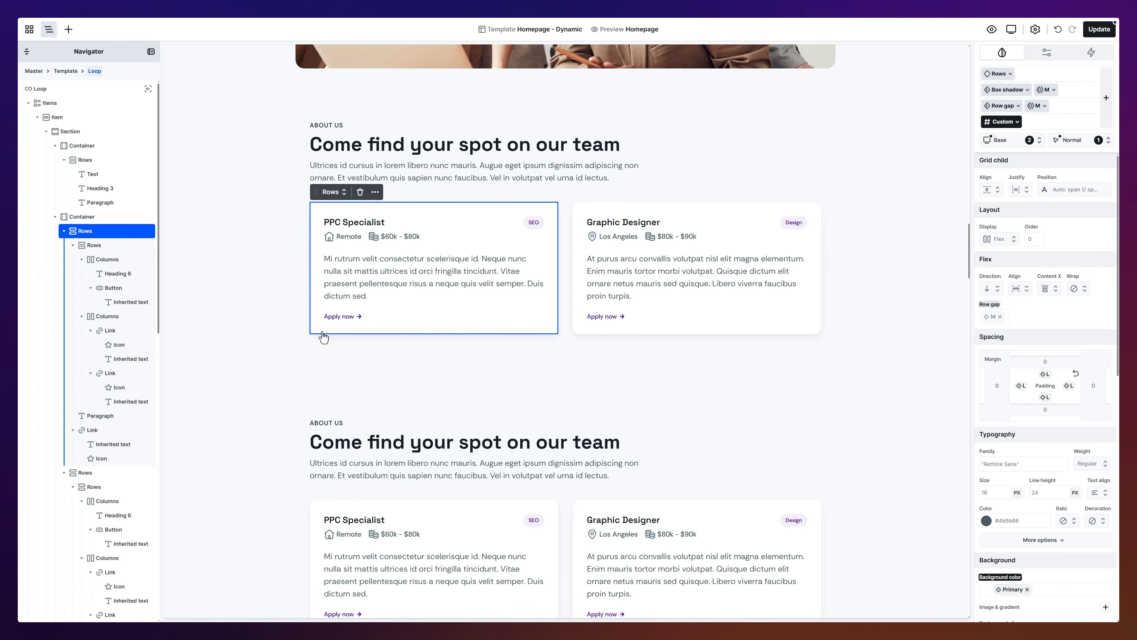
{"action": "left_click_drag", "start_coordinate": [117, 233], "coordinate": [89, 130]}
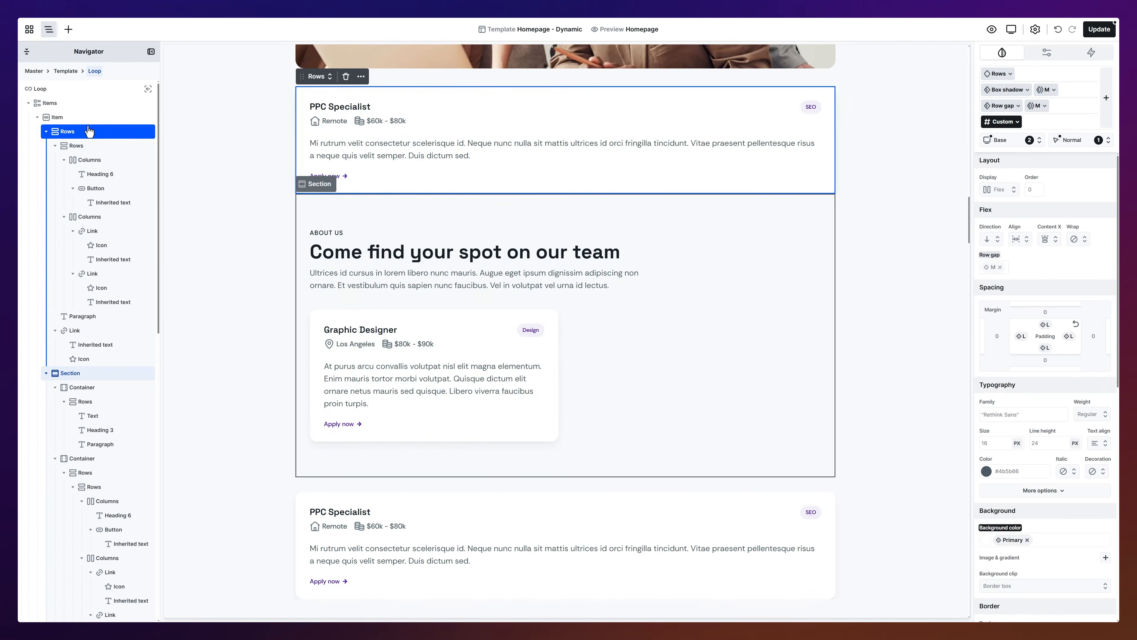
{"action": "key", "text": "Delete"}
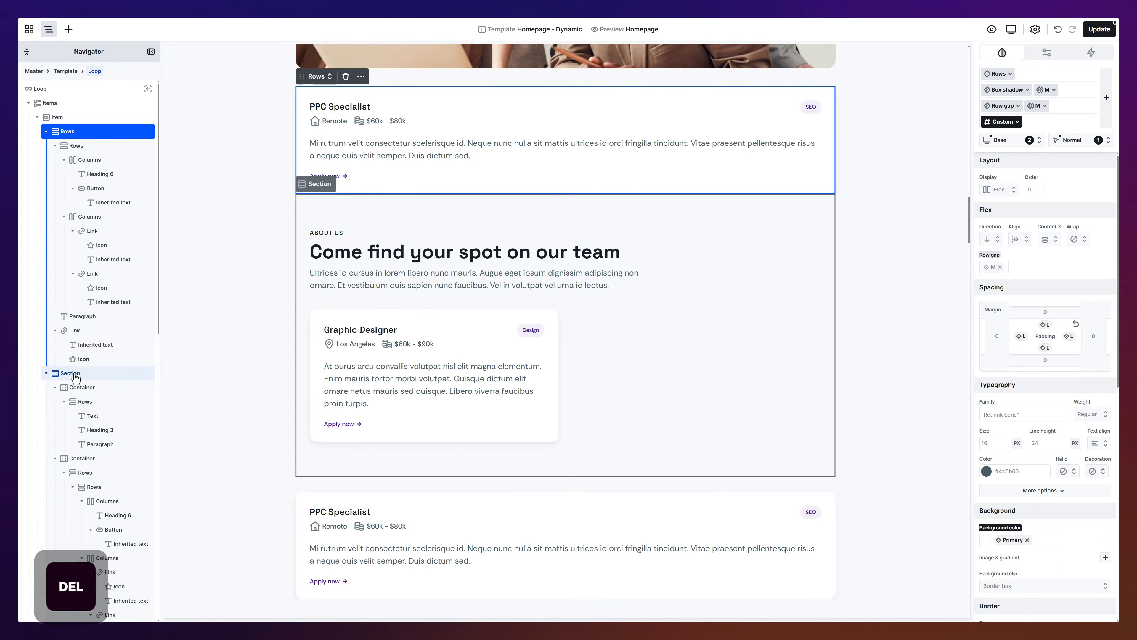
{"action": "left_click", "coordinate": [74, 376]}
{"action": "key", "text": "Delete"}
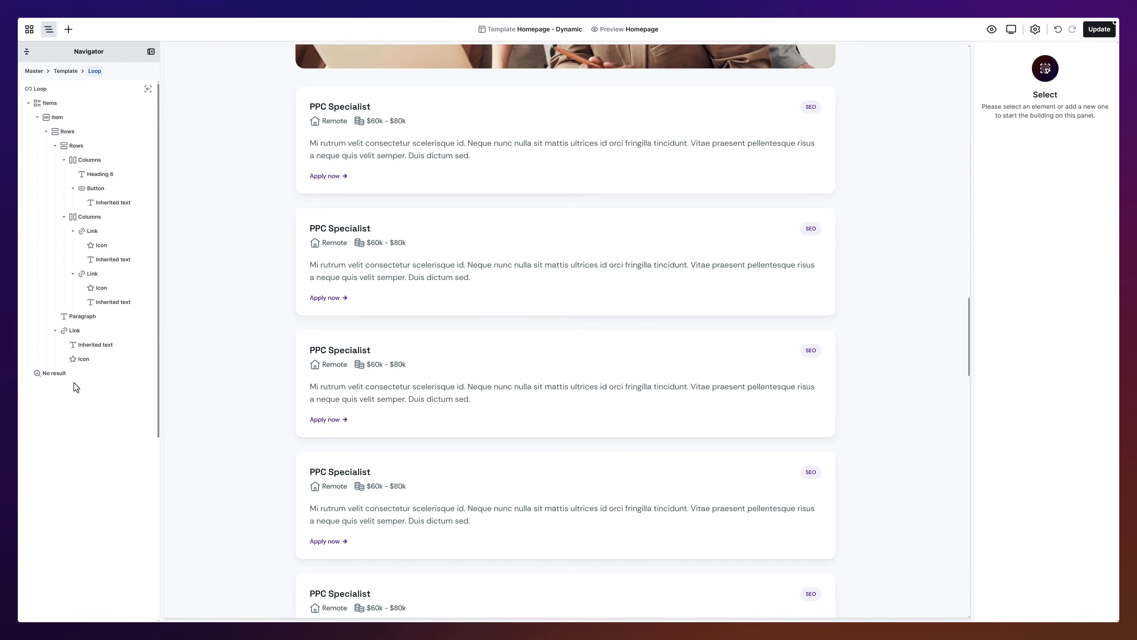
- Link the job card's heading to the custom post type's Title as dynamic data
{"action": "left_click", "coordinate": [321, 113]}
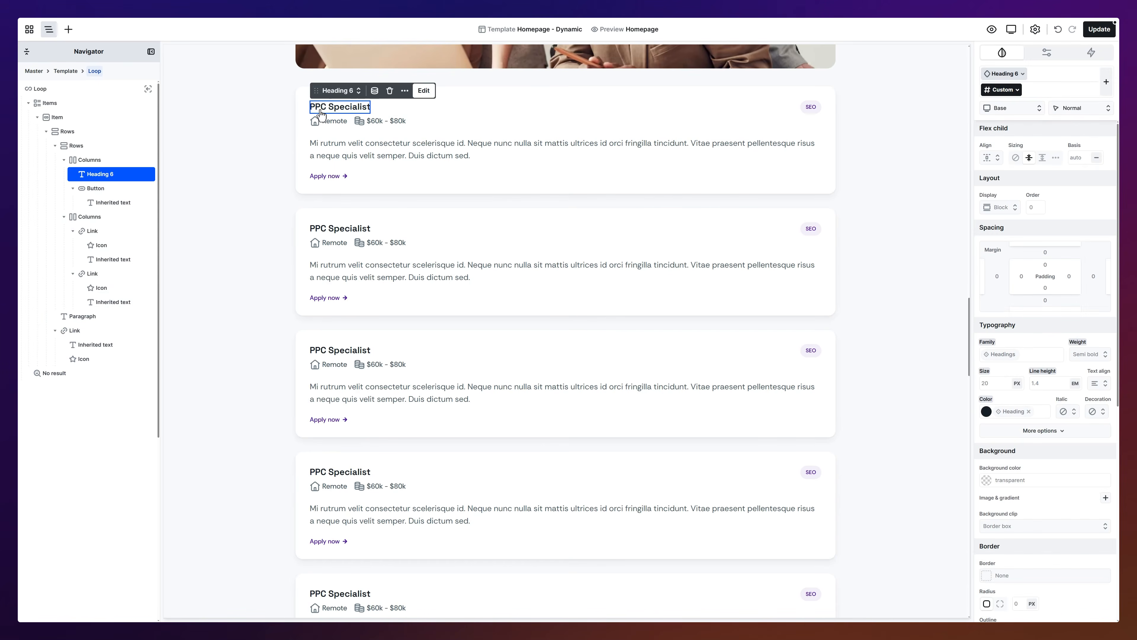
{"action": "left_click", "coordinate": [372, 94]}
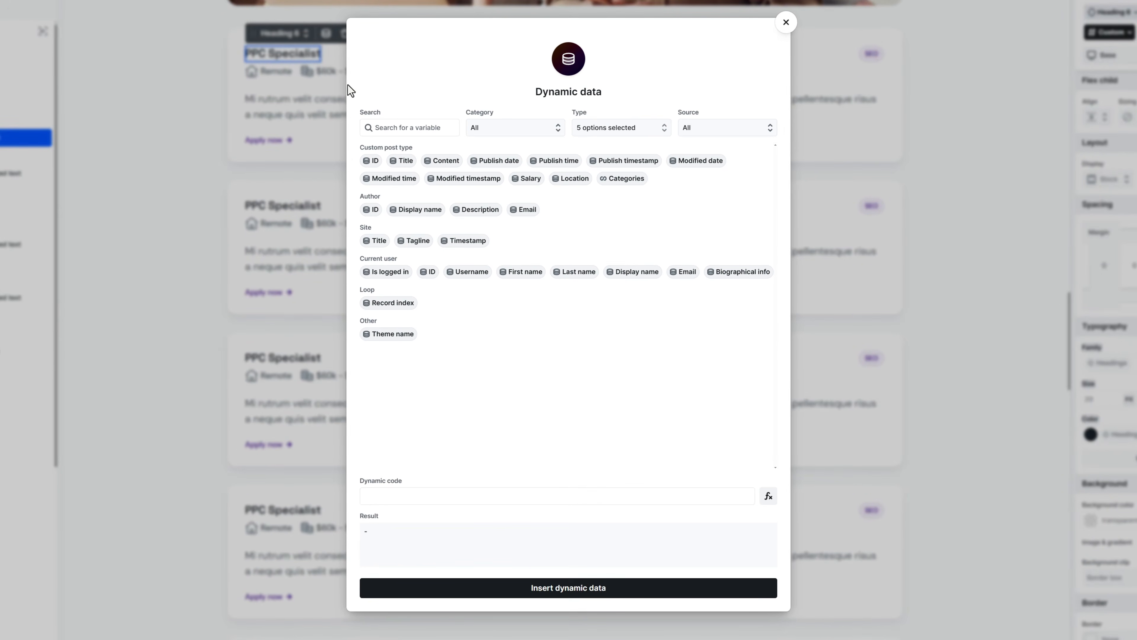
{"action": "mouse_move", "coordinate": [399, 167]}
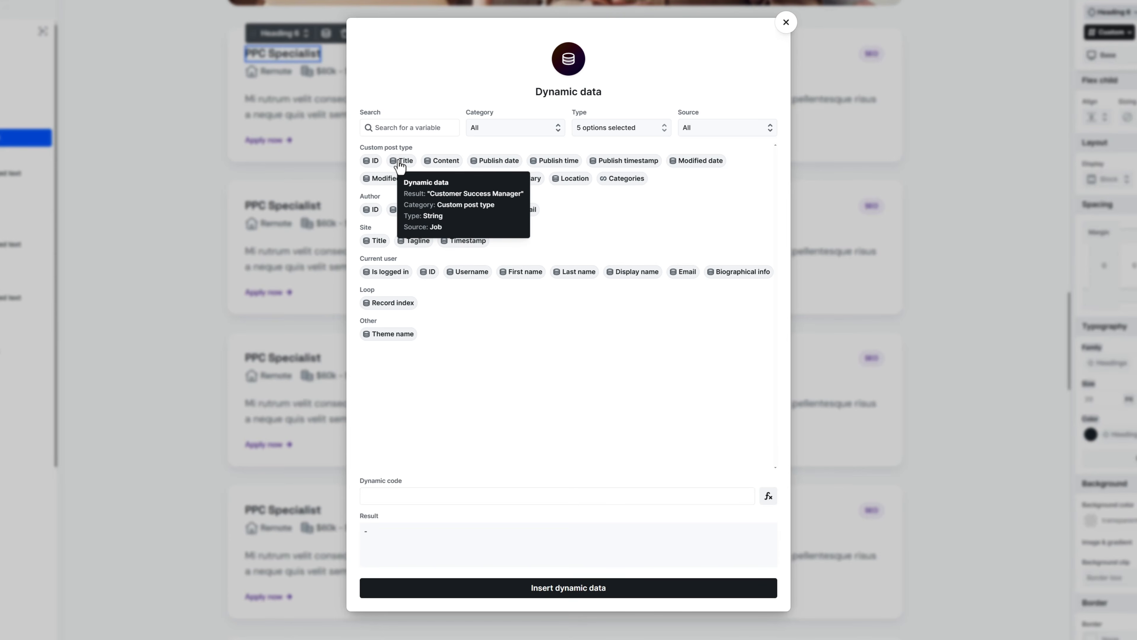
{"action": "left_click", "coordinate": [399, 161]}
{"action": "left_click", "coordinate": [547, 587]}
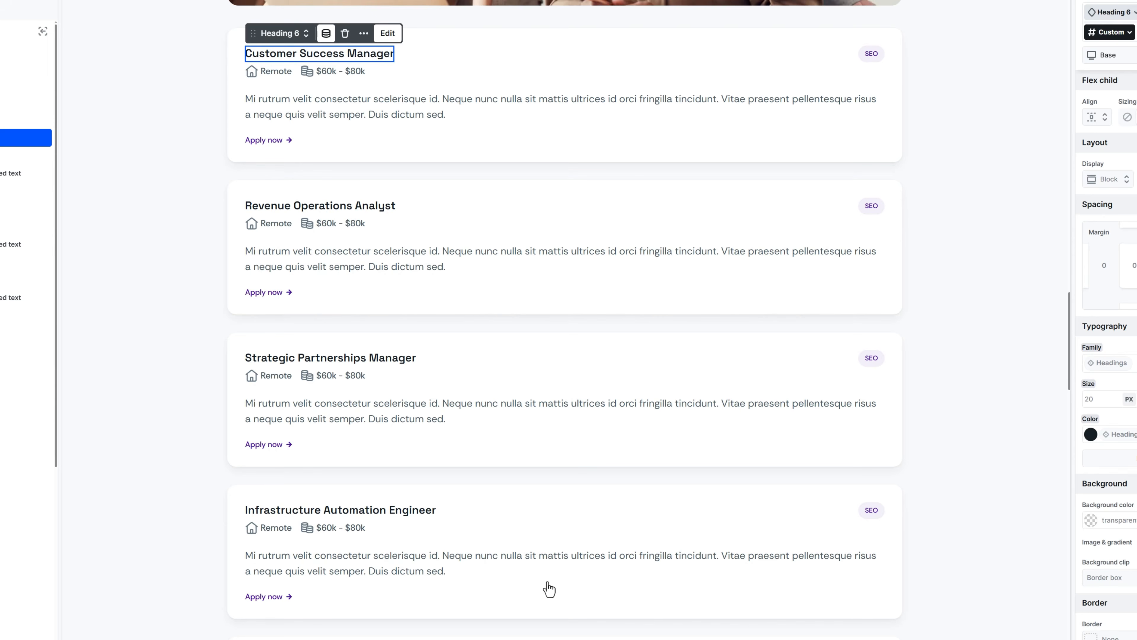
- Link the first job card's "Remote" text to the custom post type's Location as dynamic data
{"action": "left_click", "coordinate": [280, 78]}
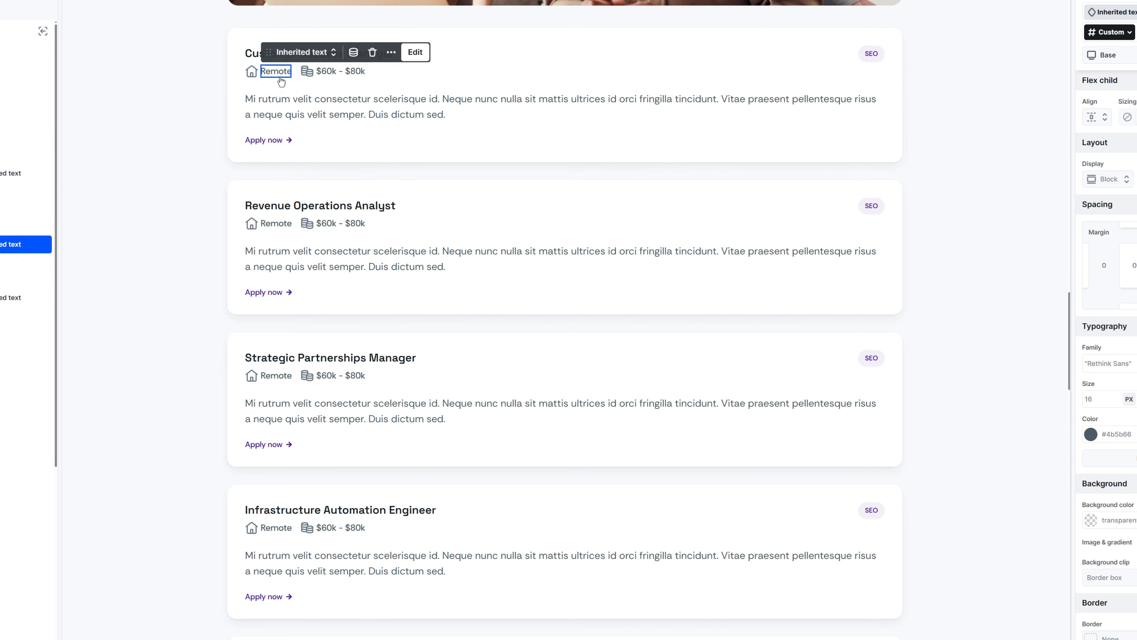
{"action": "left_click", "coordinate": [354, 51]}
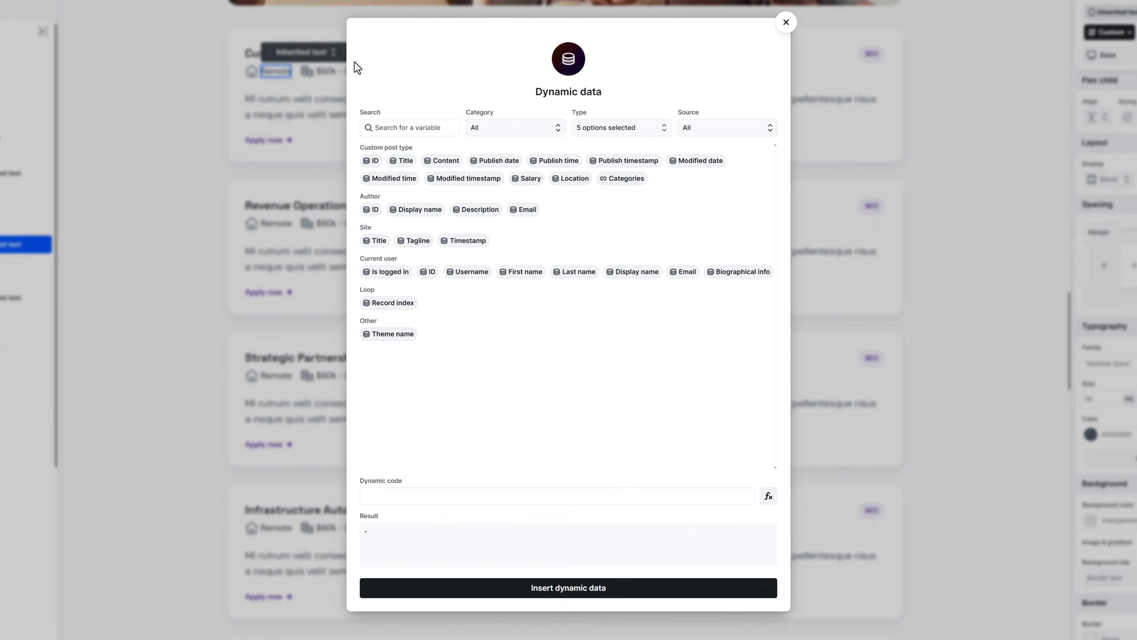
{"action": "left_click", "coordinate": [570, 178]}
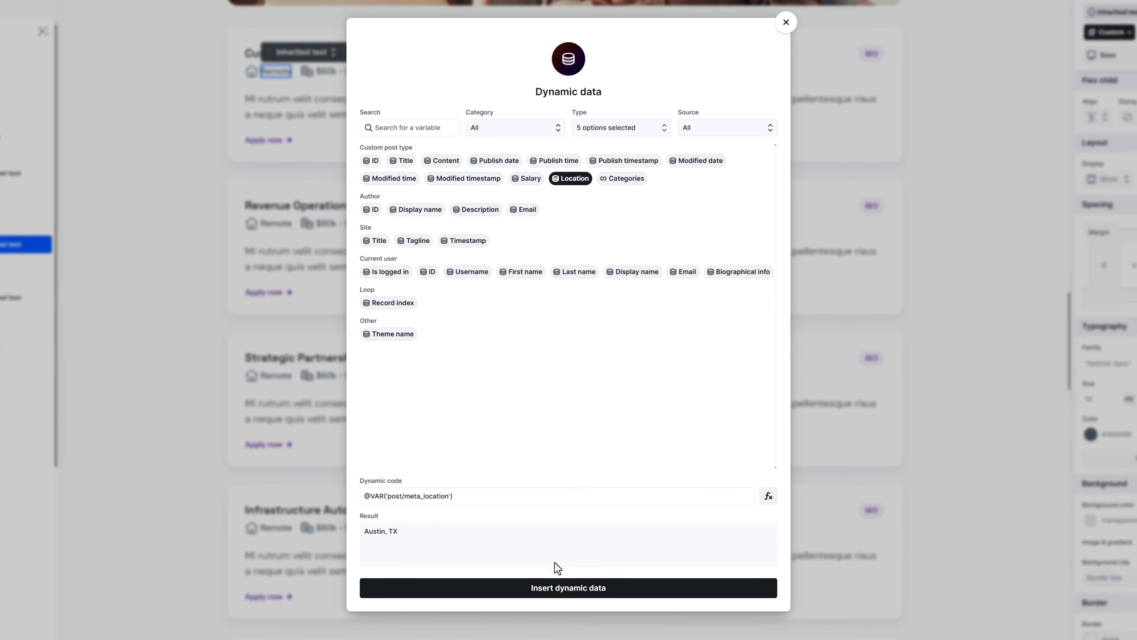
{"action": "left_click", "coordinate": [554, 588]}
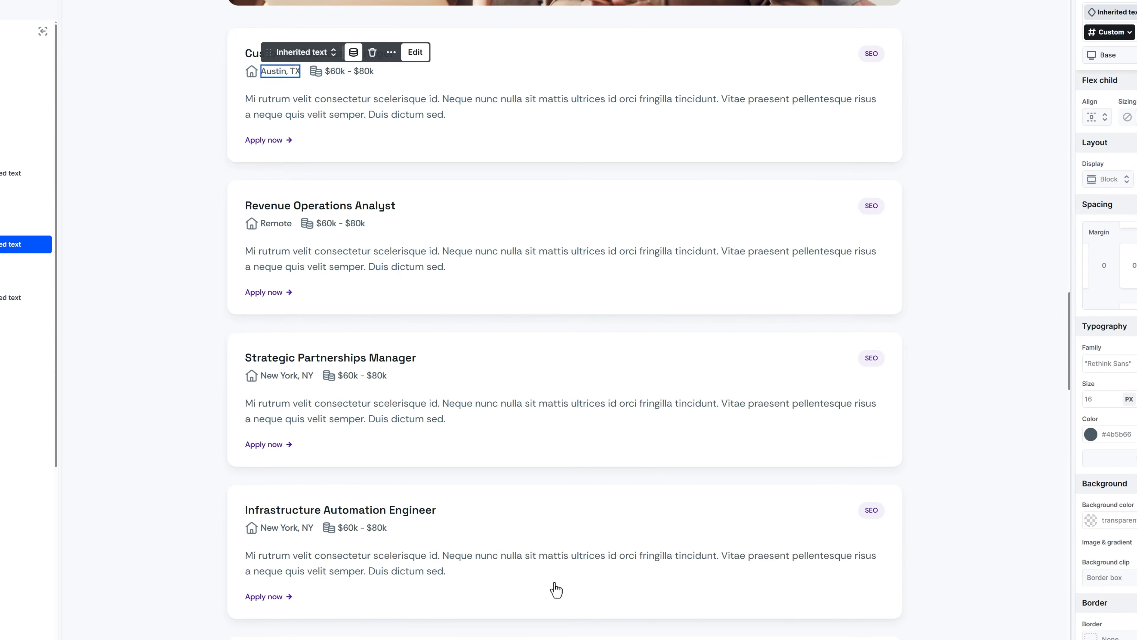
- Link the first job card's "$60k - $80k" text to the custom post type's Salary as dynamic data
{"action": "left_click", "coordinate": [366, 73]}
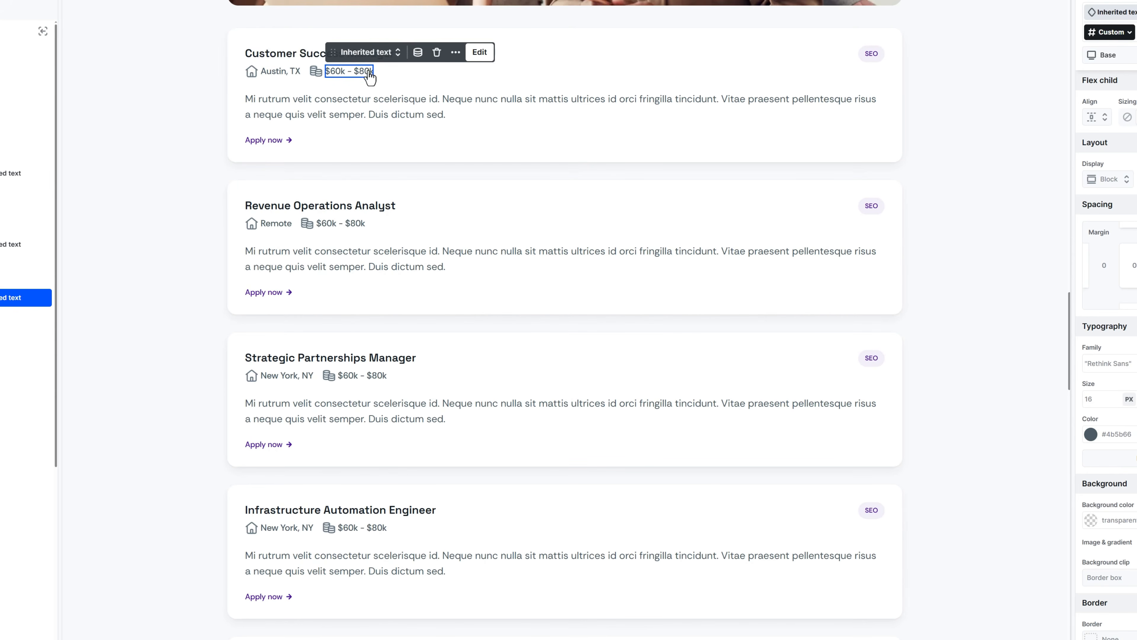
{"action": "left_click", "coordinate": [418, 52]}
{"action": "left_click", "coordinate": [528, 181]}
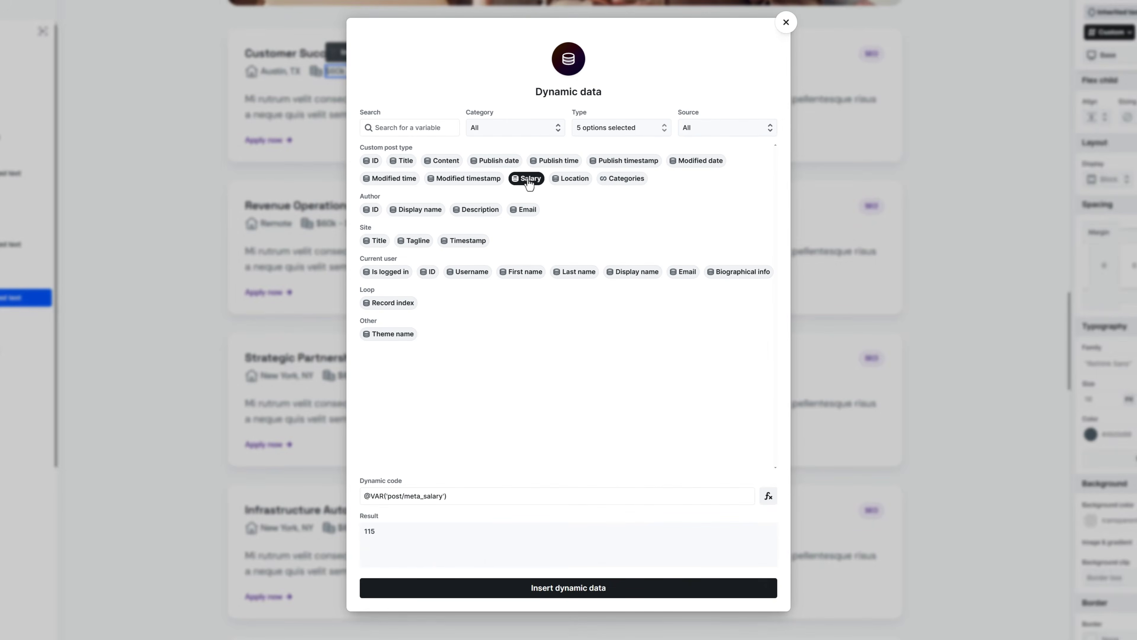
{"action": "left_click", "coordinate": [569, 590]}
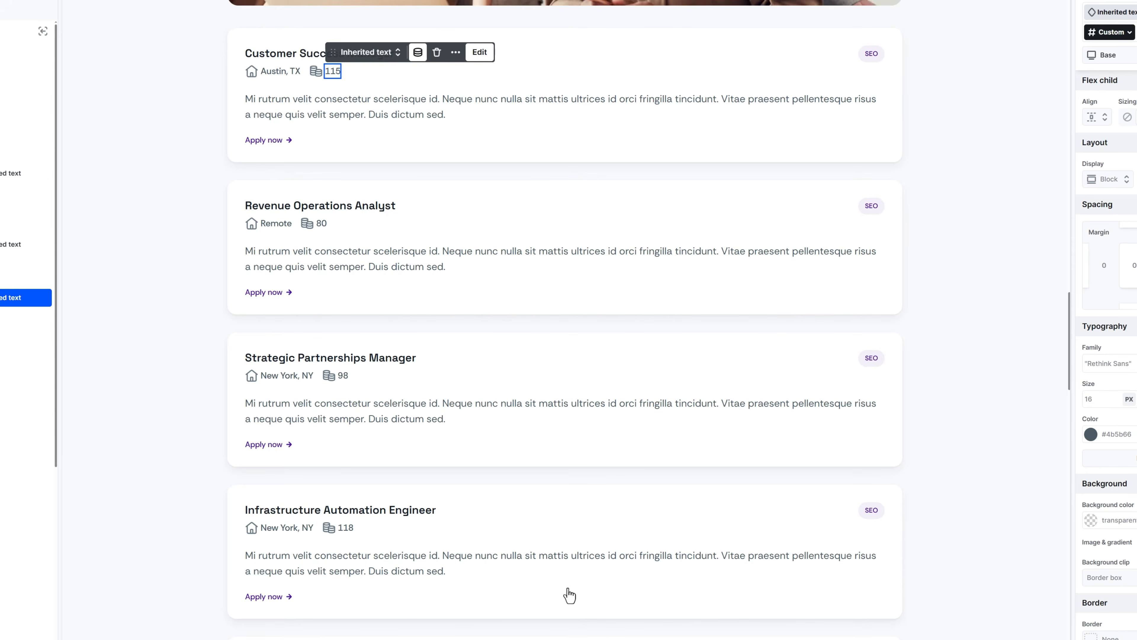
- Edit the salary text to add "$" before the dynamic value and "k/year" after it
{"action": "left_click", "coordinate": [480, 52]}
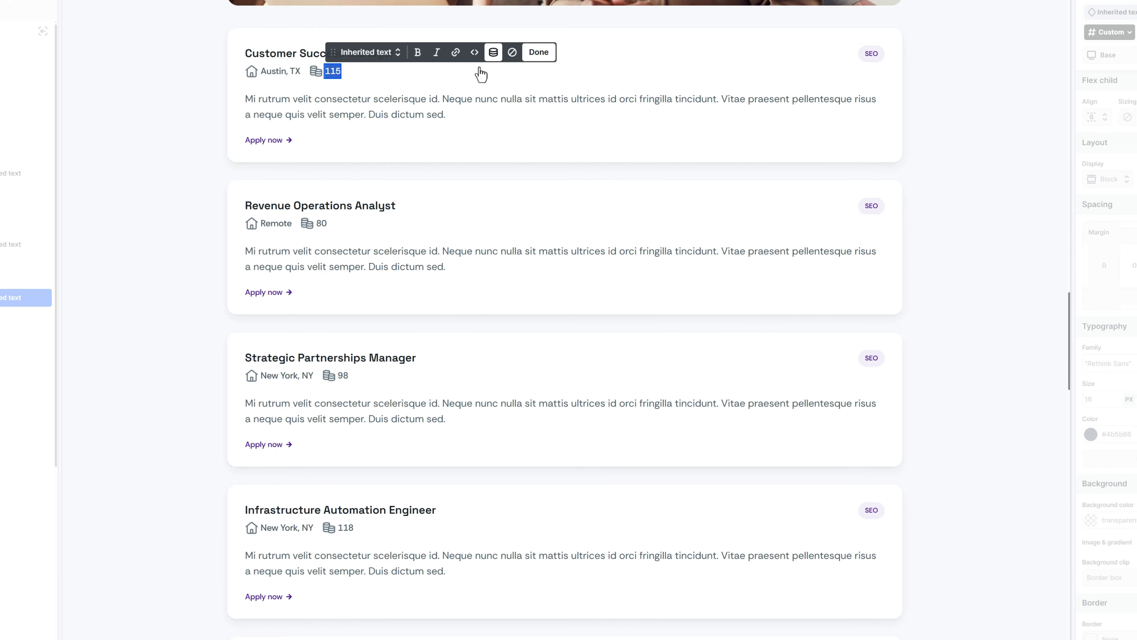
{"action": "key", "text": "Left"}
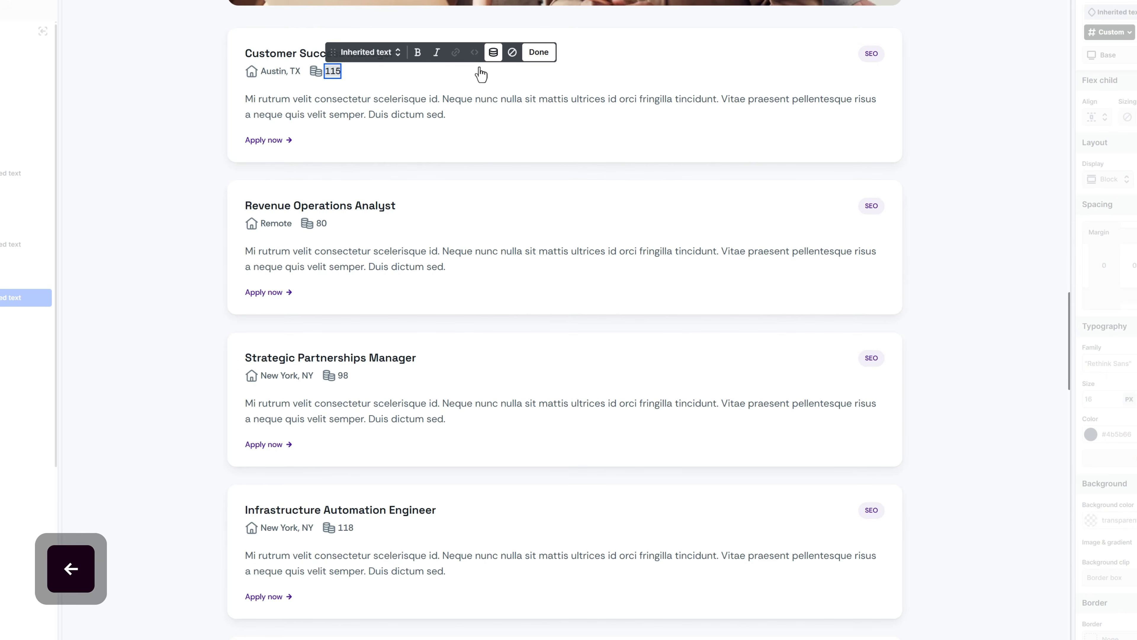
{"action": "type", "text": "$"}
{"action": "key", "text": "Right"}
{"action": "key", "text": "Right"}
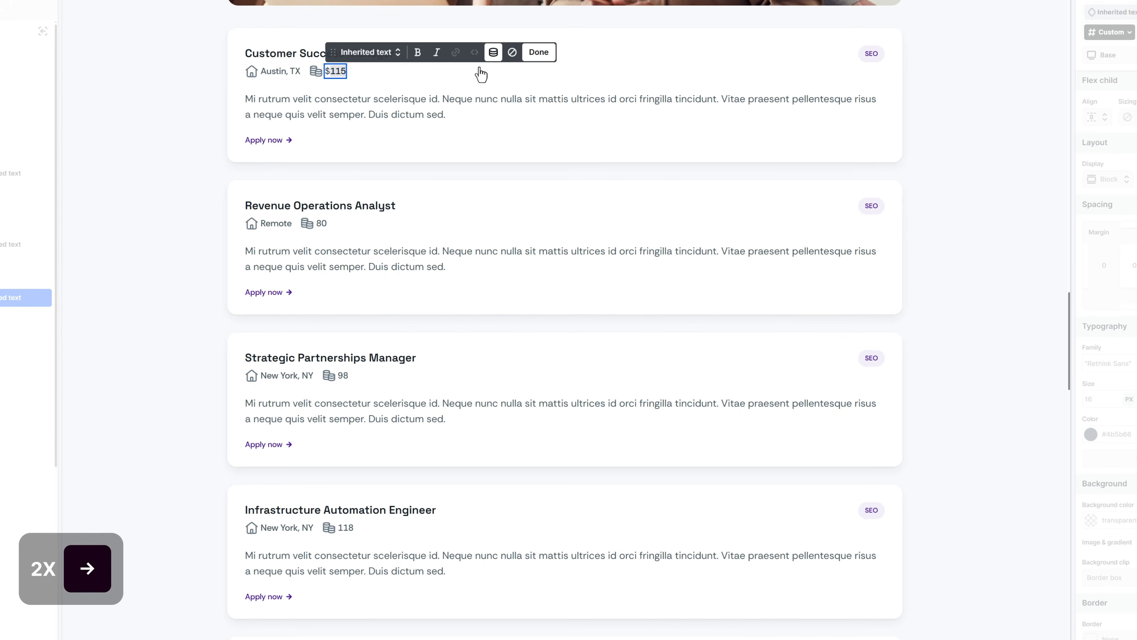
{"action": "type", "text": "k/year"}
{"action": "key", "text": "Escape"}
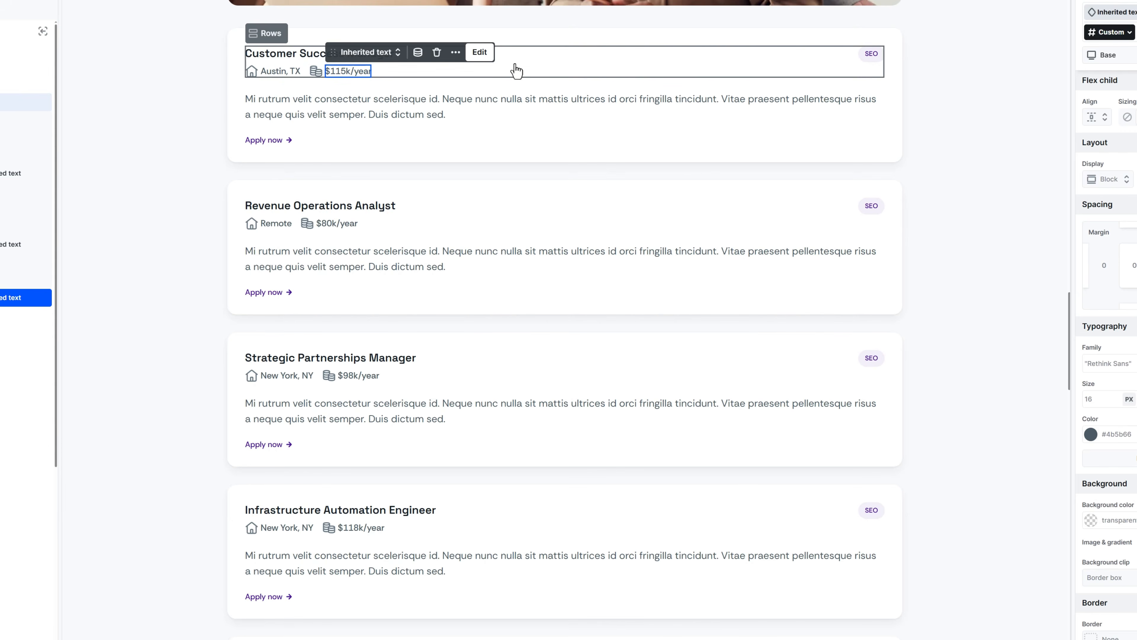
- Link the card's SEO badge text to the Category name of all items in the post's Categories
{"action": "left_click", "coordinate": [868, 55]}
{"action": "left_click", "coordinate": [958, 37]}
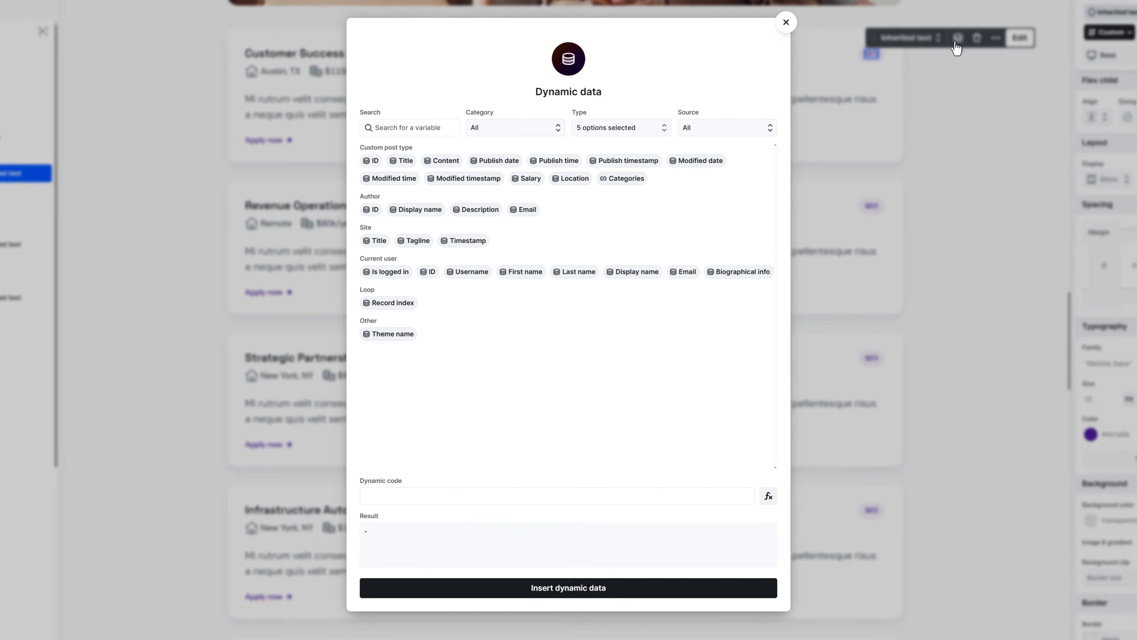
{"action": "left_click", "coordinate": [624, 179]}
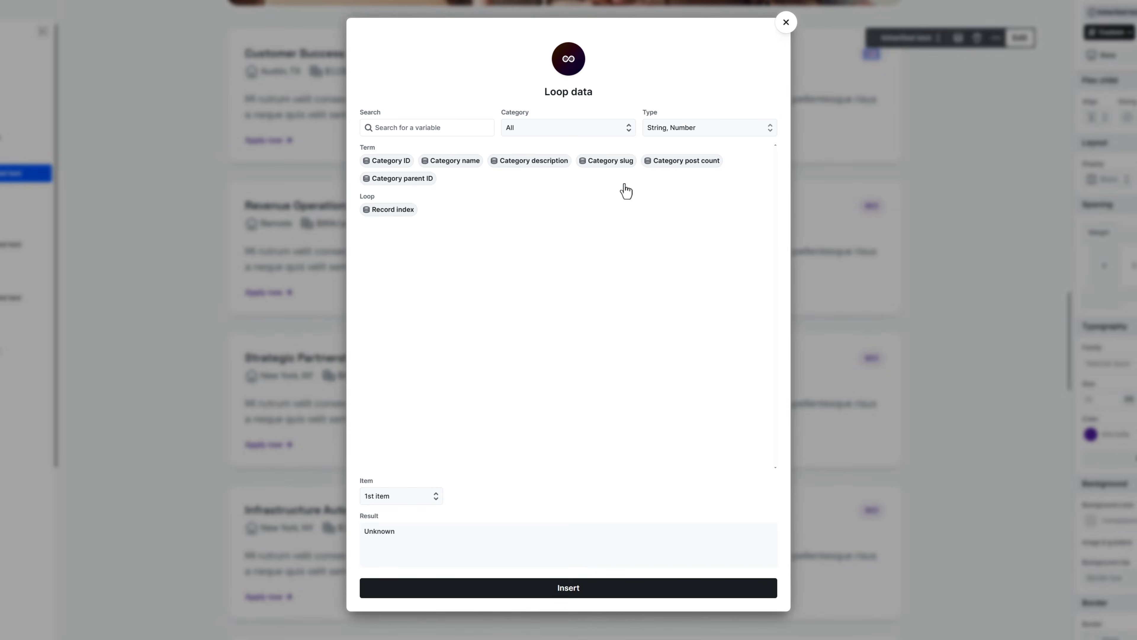
{"action": "left_click", "coordinate": [465, 162]}
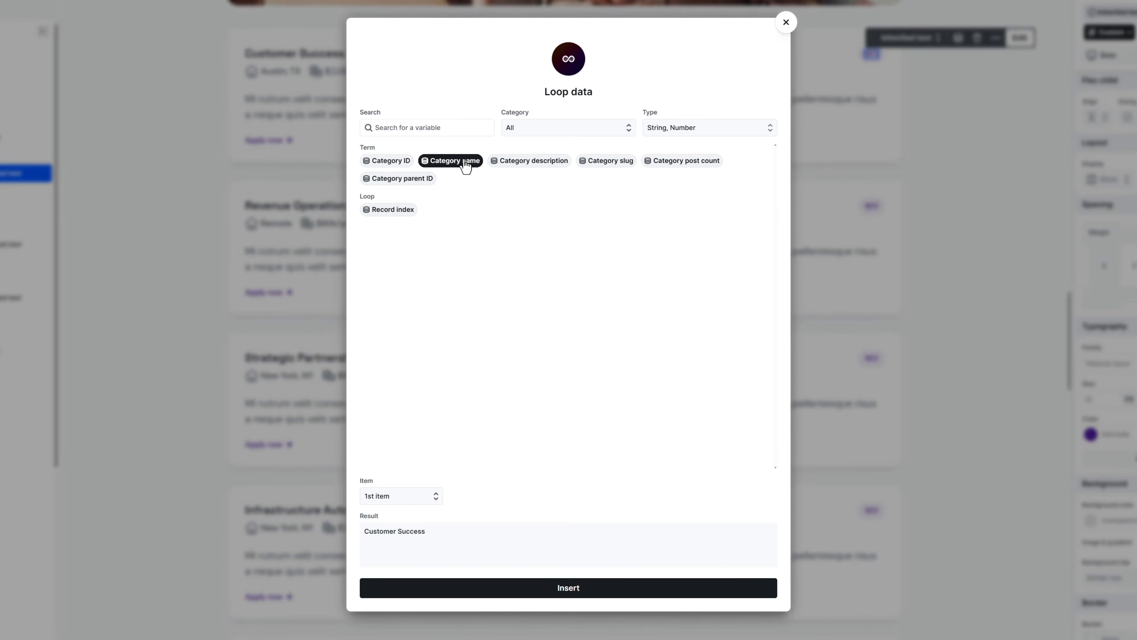
{"action": "left_click", "coordinate": [418, 498]}
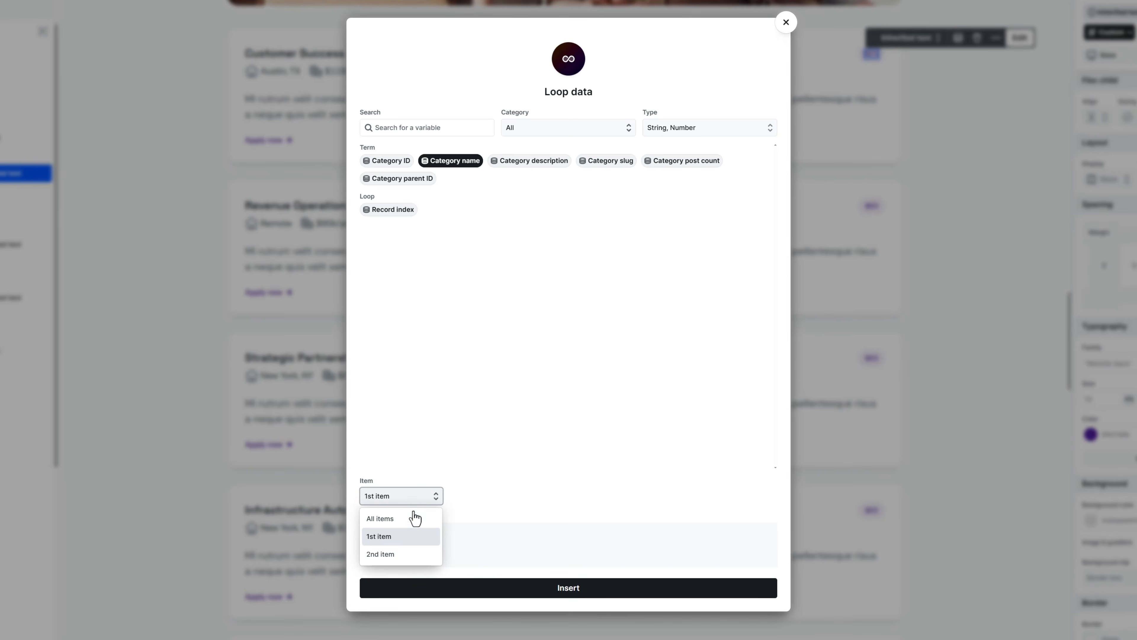
{"action": "left_click", "coordinate": [414, 520]}
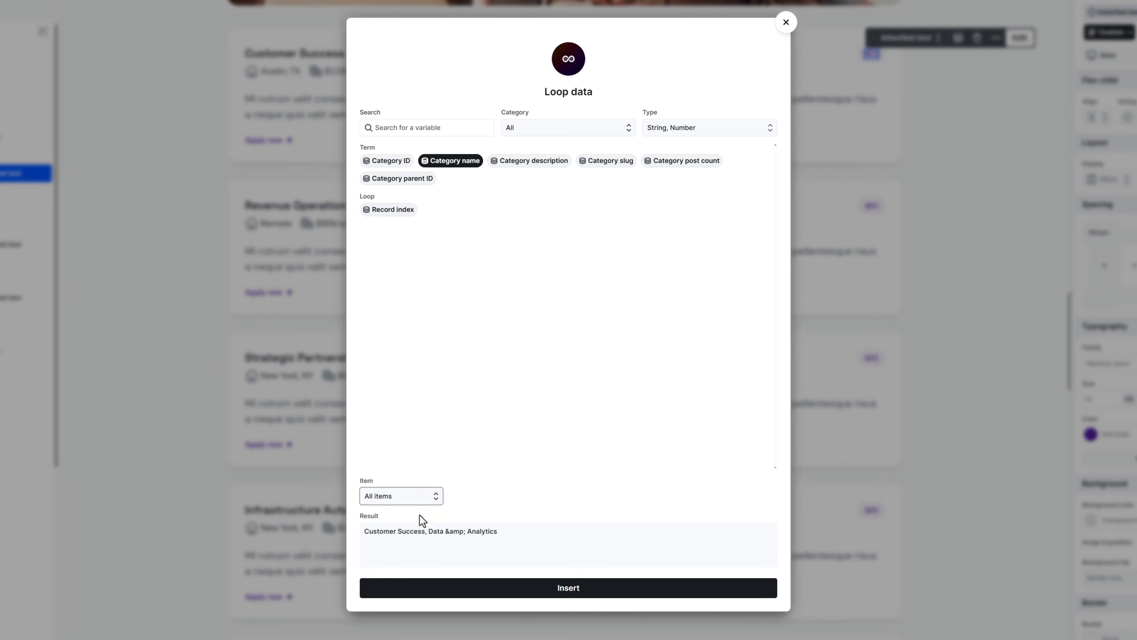
{"action": "left_click", "coordinate": [547, 591]}
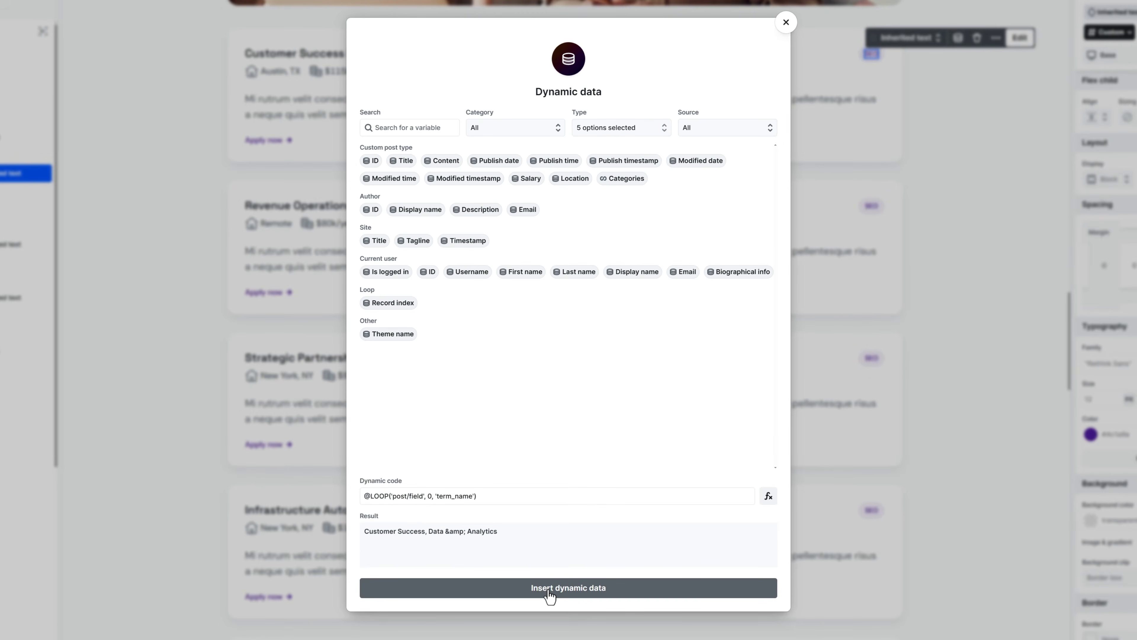
{"action": "left_click", "coordinate": [550, 588]}
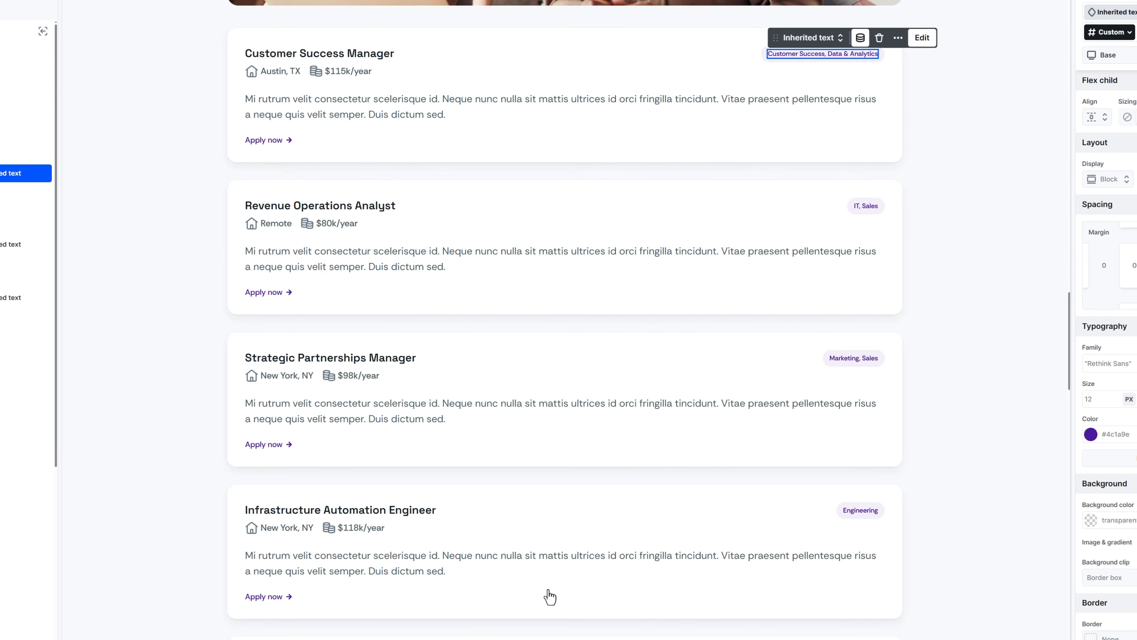
- Delete the category badge Button together with its text from the job card
{"action": "key", "text": "Delete"}
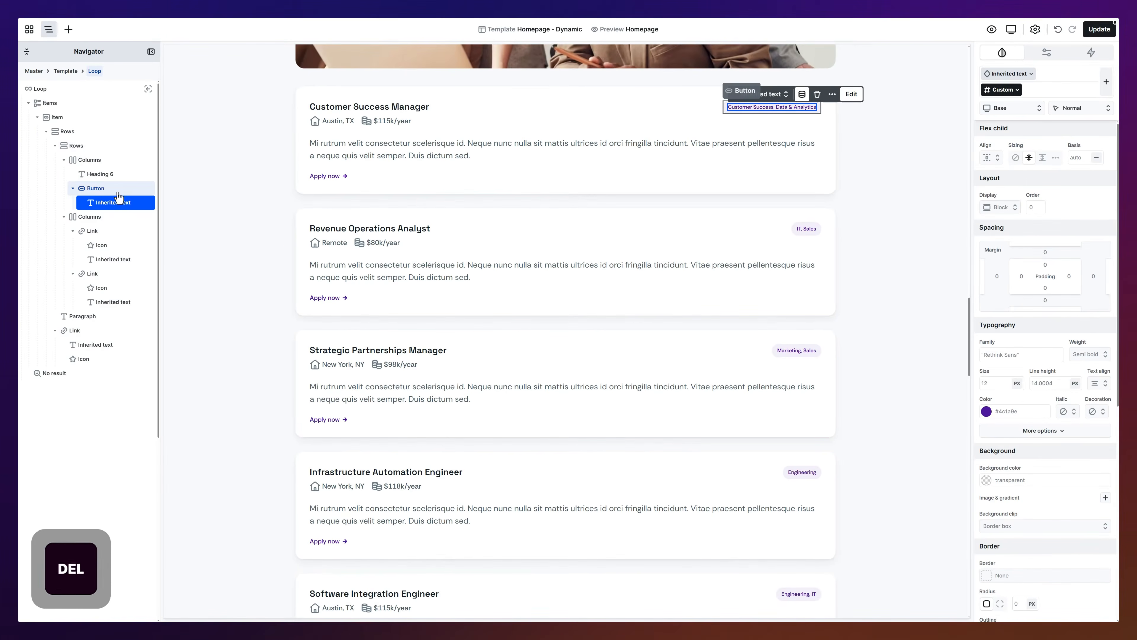
{"action": "left_click", "coordinate": [117, 193]}
{"action": "key", "text": "Delete"}
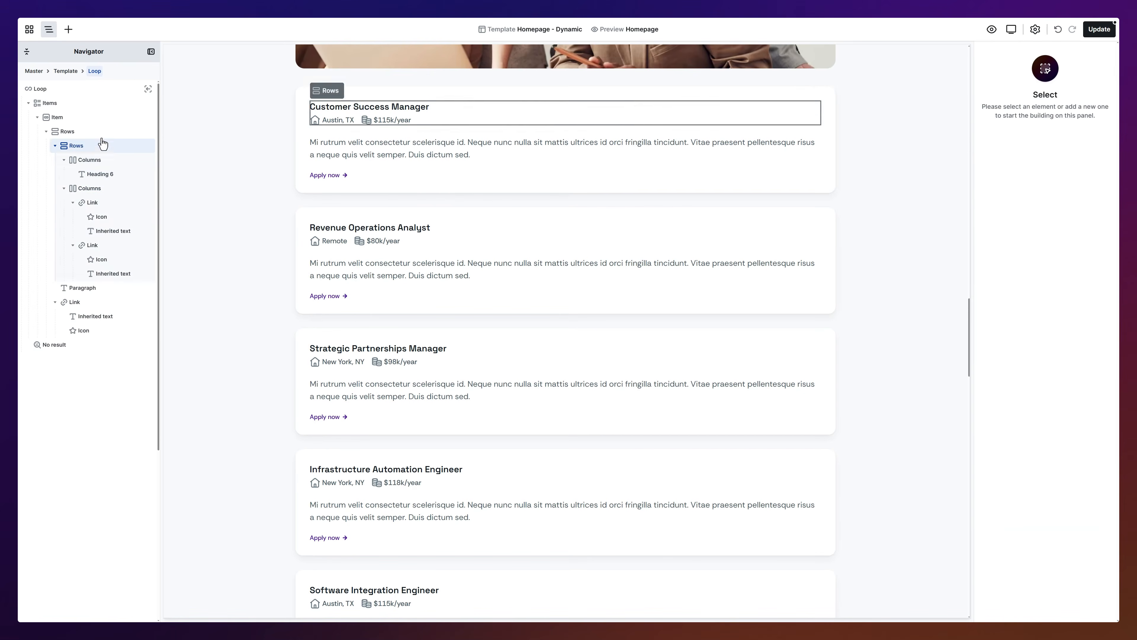
- Insert a Categories loop after the Heading 6 inside the job card's upper Columns
{"action": "left_click", "coordinate": [68, 30]}
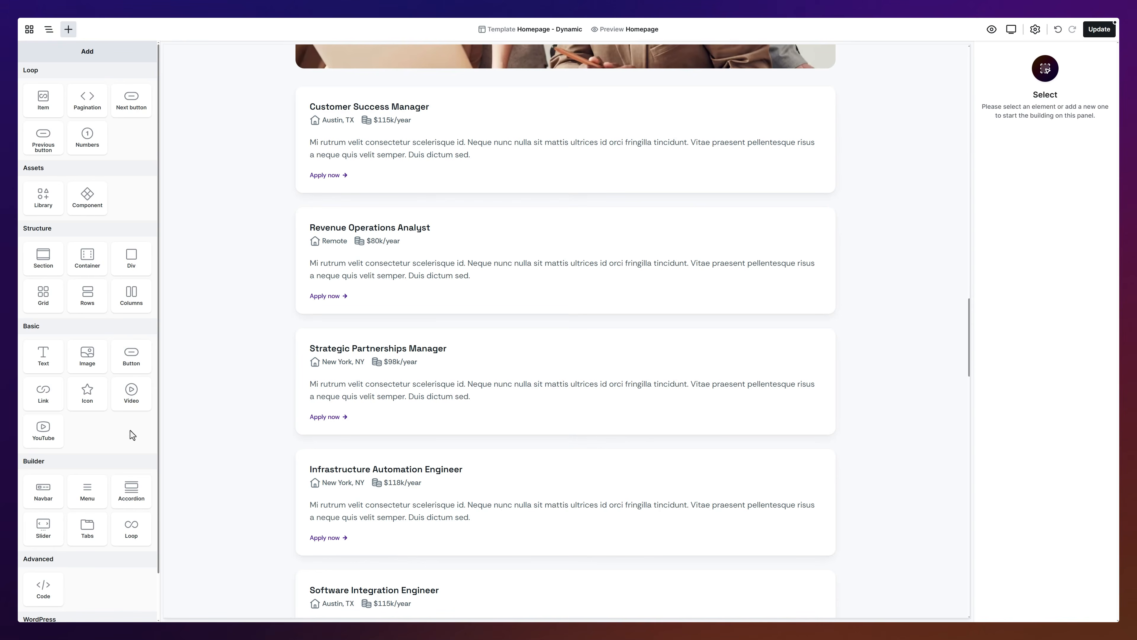
{"action": "left_click_drag", "start_coordinate": [131, 527], "coordinate": [99, 181]}
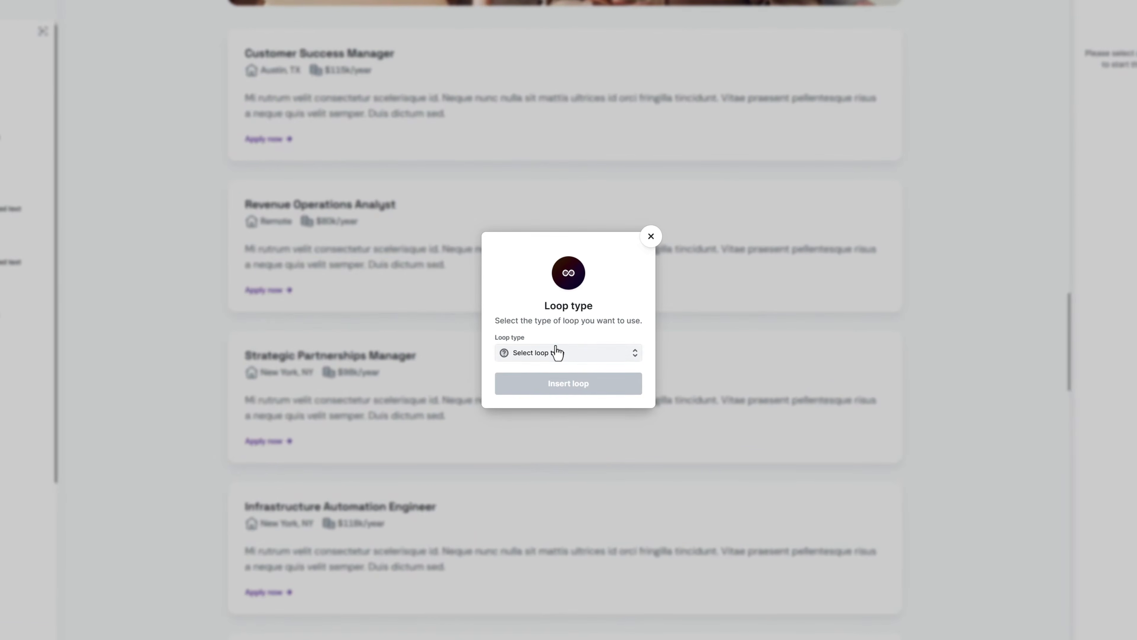
{"action": "left_click", "coordinate": [558, 352]}
{"action": "left_click", "coordinate": [567, 393]}
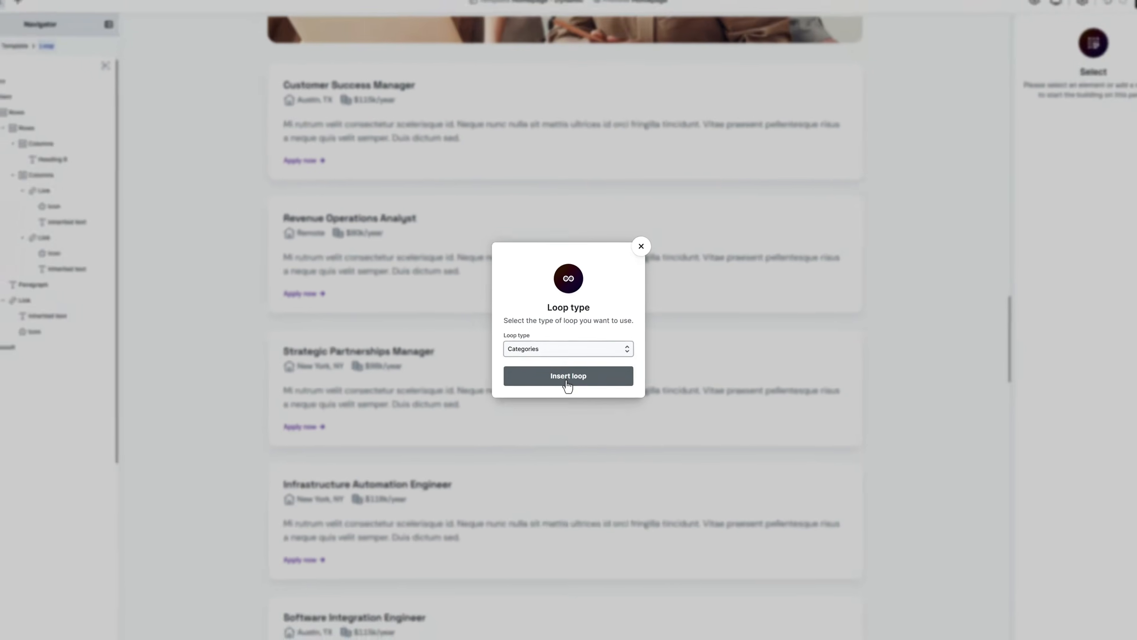
{"action": "left_click", "coordinate": [567, 389]}
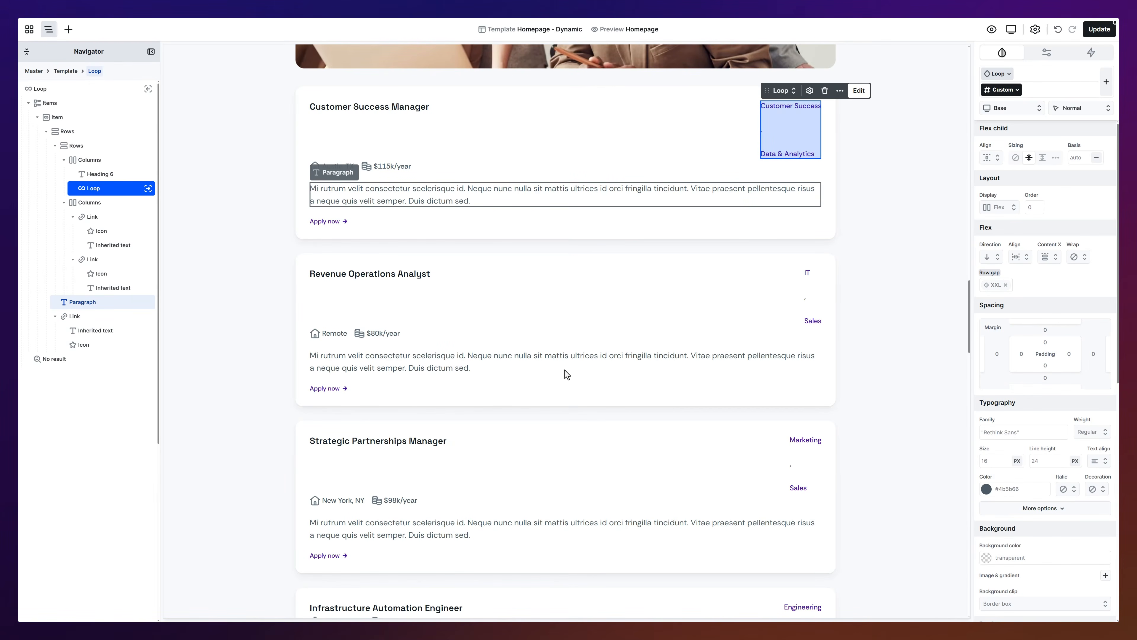
- Enter the categories loop for editing and delete its second item, which holds the comma separator text
{"action": "left_click", "coordinate": [858, 91]}
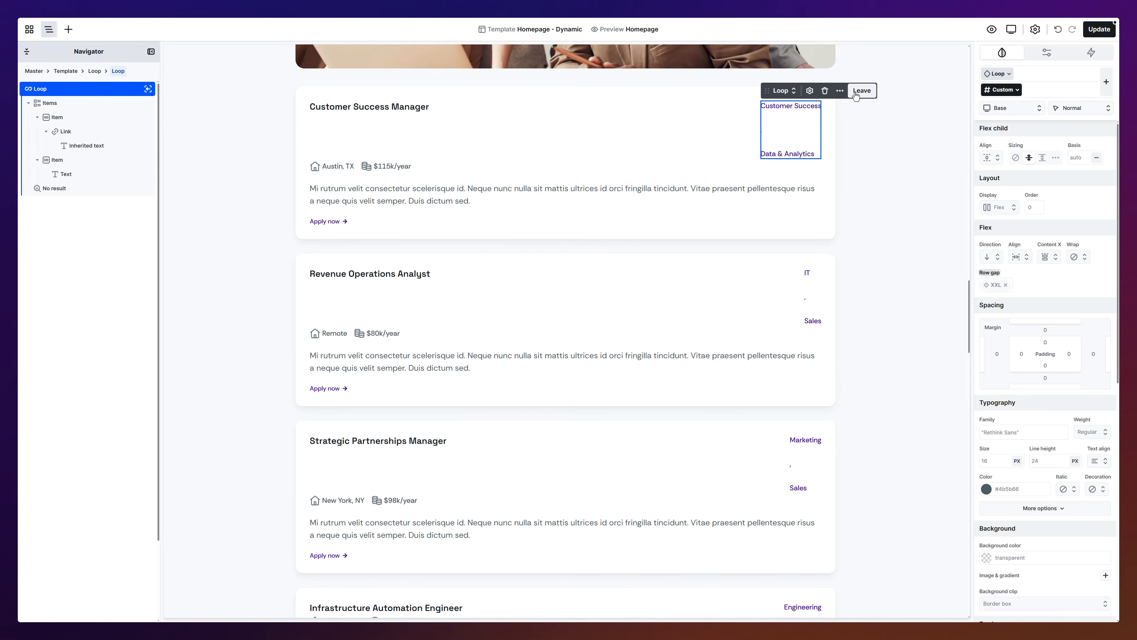
{"action": "left_click", "coordinate": [113, 163]}
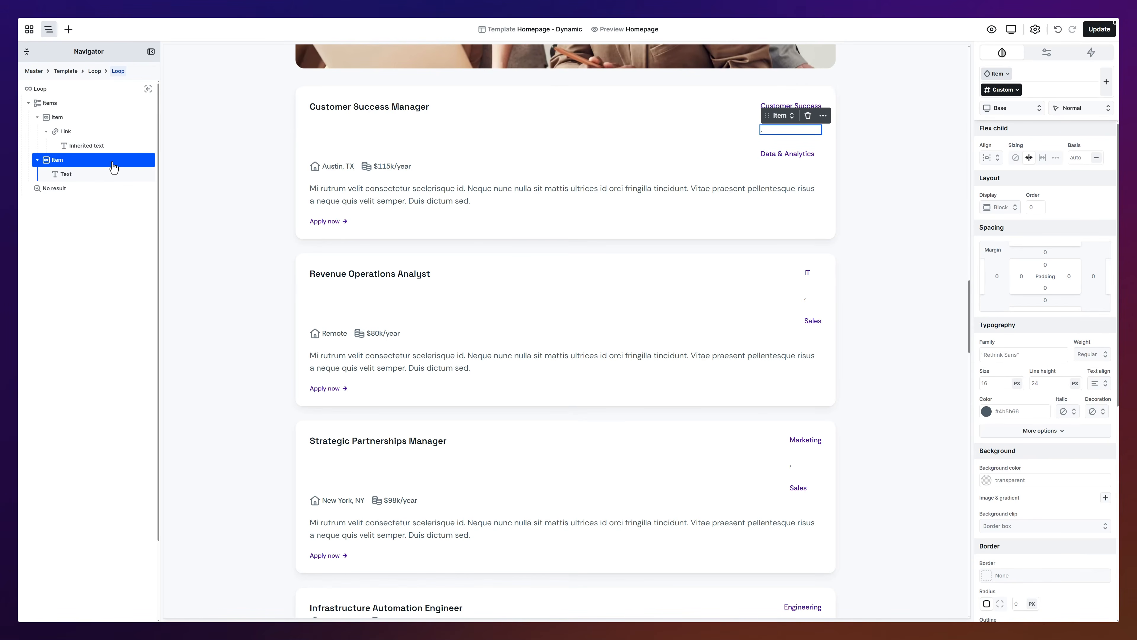
{"action": "key", "text": "Delete"}
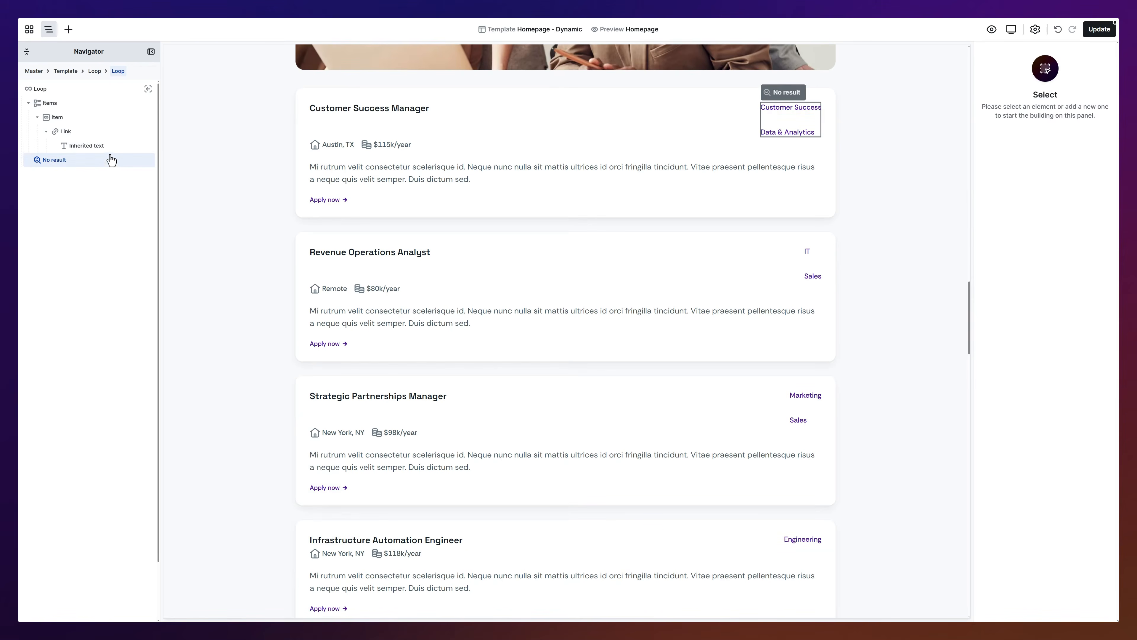
- Change the category Link in the loop item to the Button class with the Badge and Secondary variants
{"action": "left_click", "coordinate": [103, 135]}
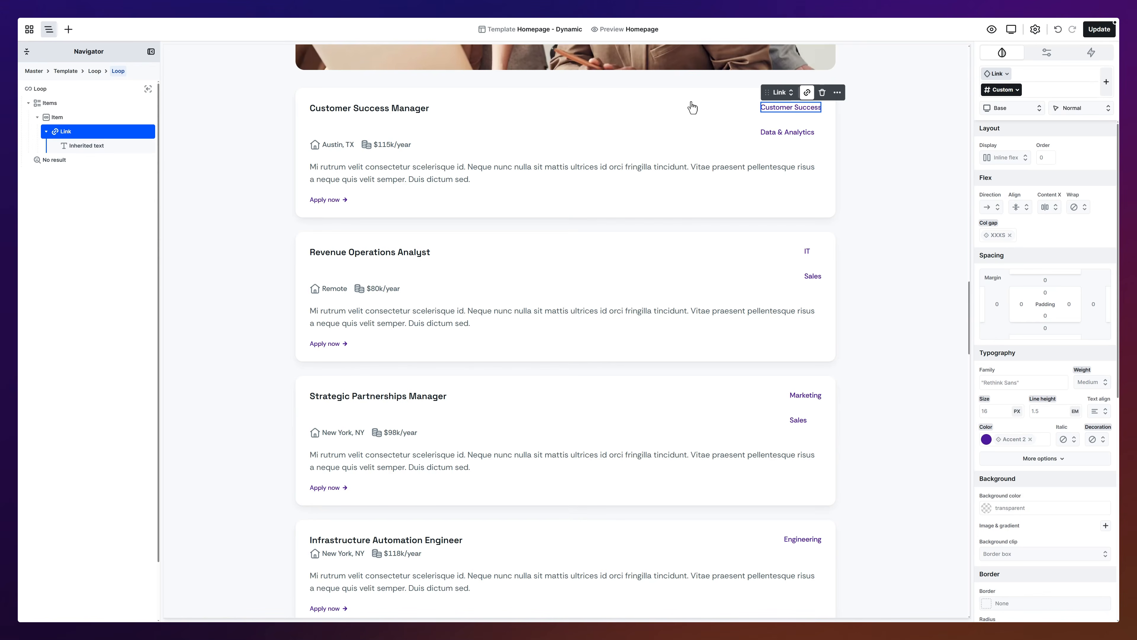
{"action": "left_click_drag", "start_coordinate": [768, 93], "coordinate": [553, 102]}
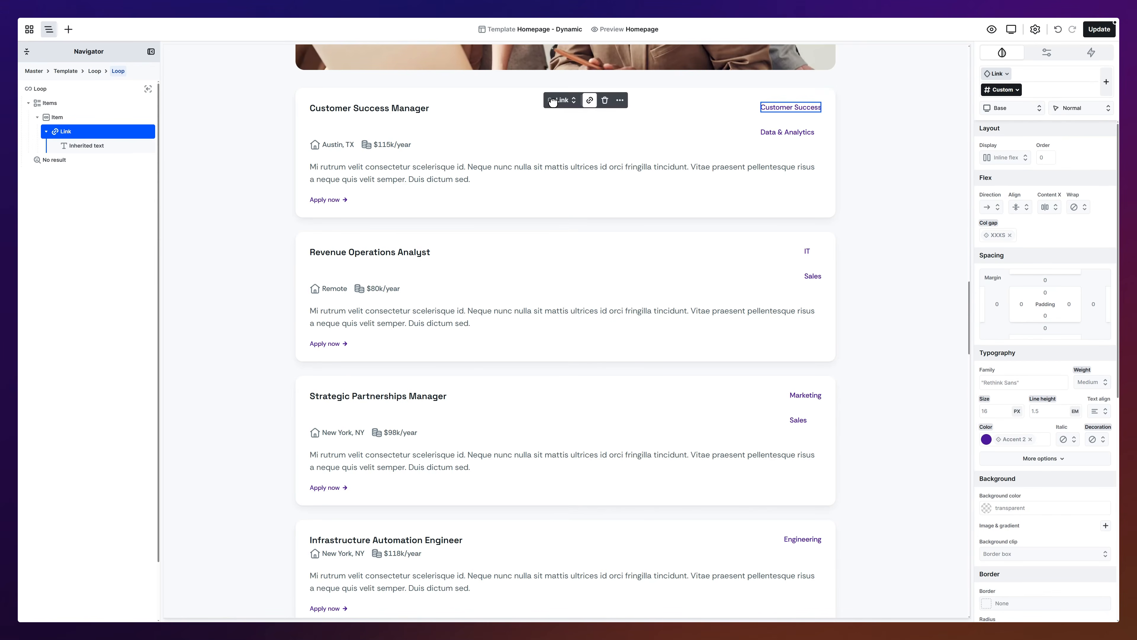
{"action": "left_click", "coordinate": [561, 100]}
{"action": "left_click", "coordinate": [577, 117]}
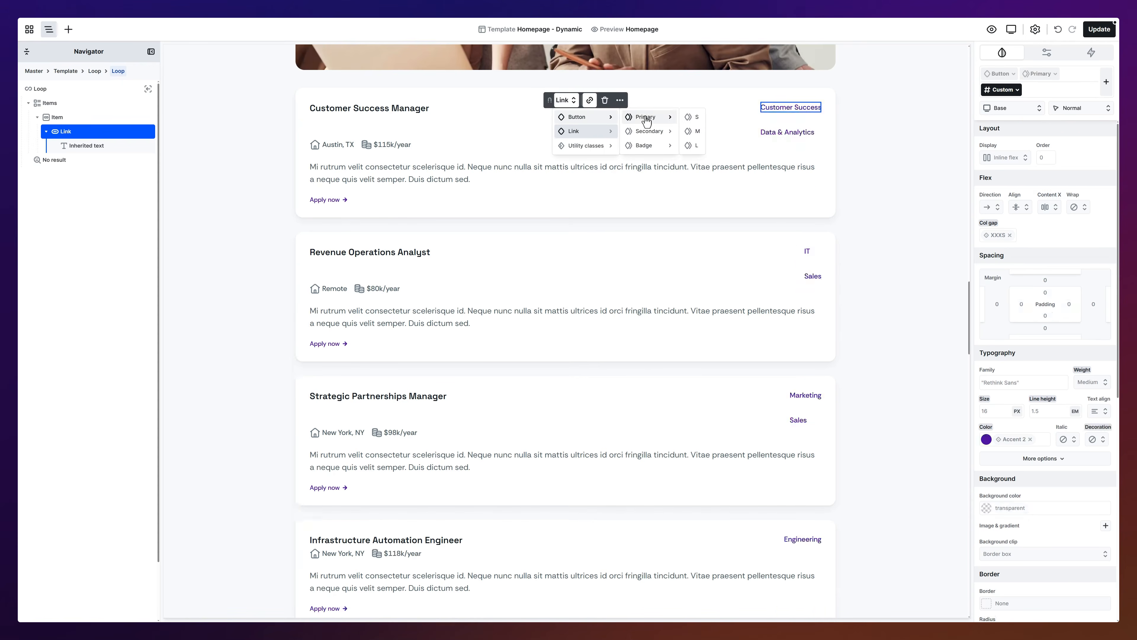
{"action": "left_click", "coordinate": [649, 131]}
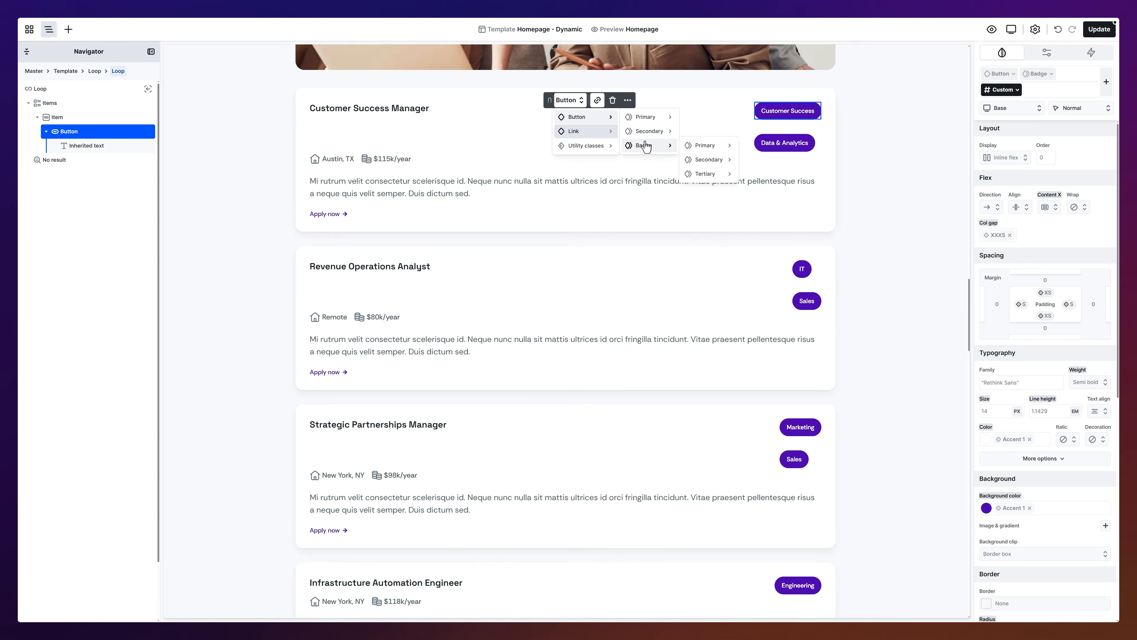
{"action": "left_click", "coordinate": [707, 161]}
{"action": "left_click", "coordinate": [706, 161]}
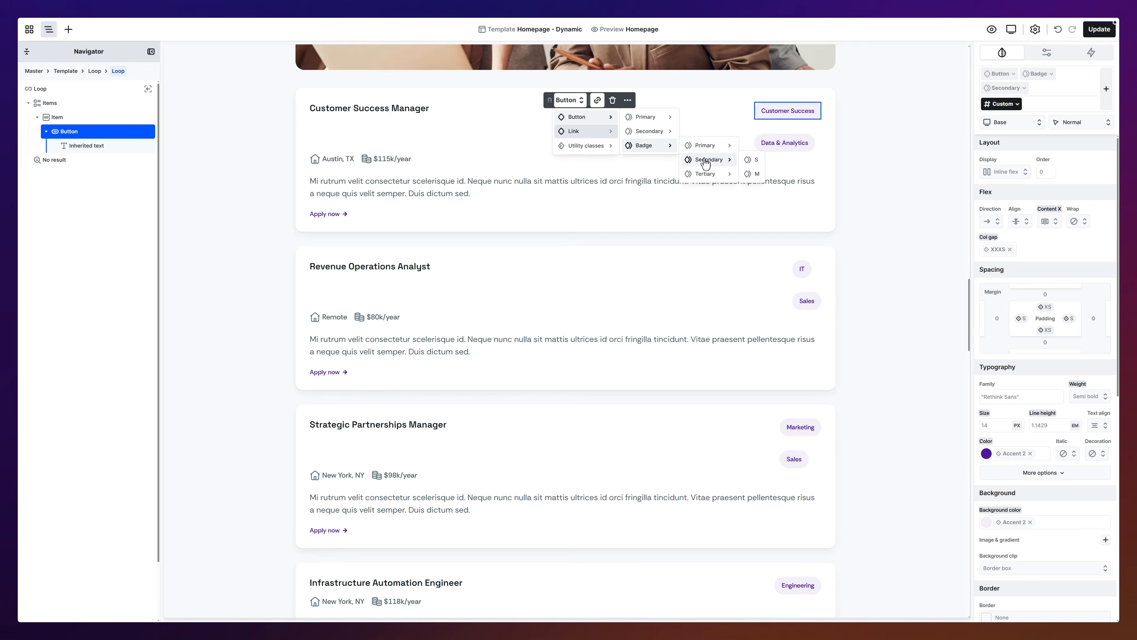
{"action": "left_click", "coordinate": [705, 159]}
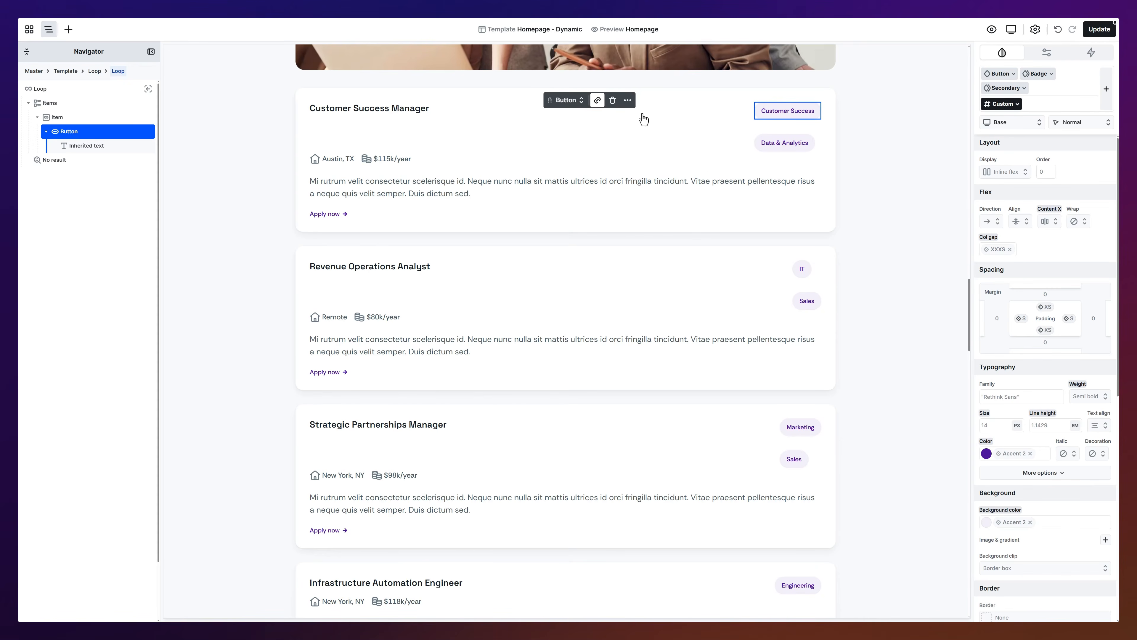
- Select the categories loop's parent Items element and set its flex direction to a horizontal row
{"action": "left_click", "coordinate": [629, 102]}
{"action": "mouse_move", "coordinate": [652, 115]}
{"action": "left_click", "coordinate": [730, 131]}
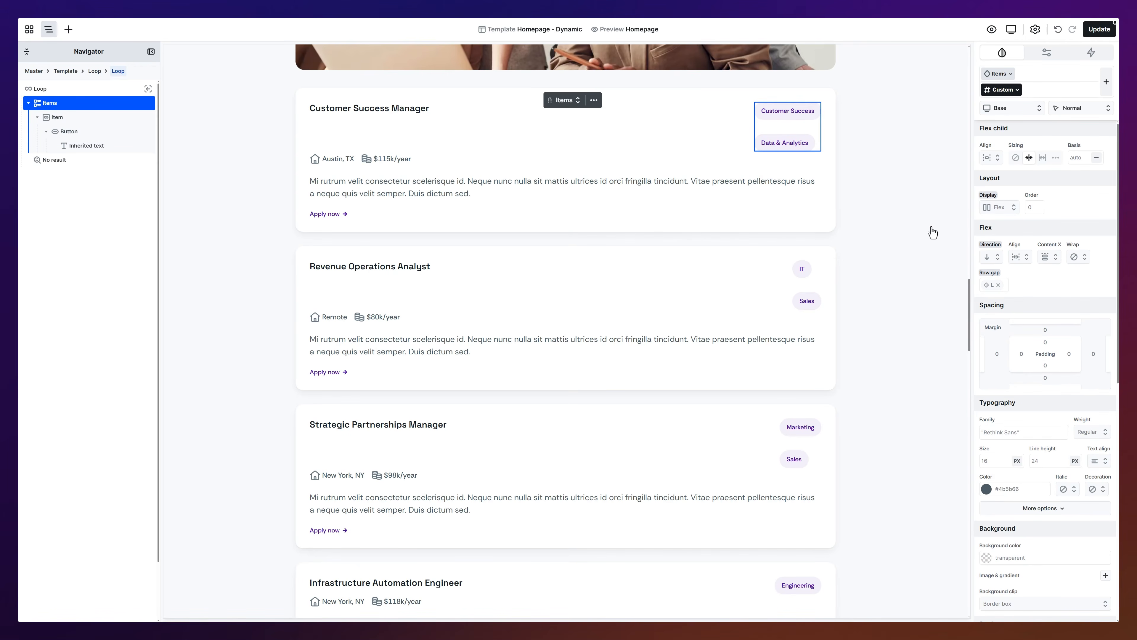
{"action": "left_click", "coordinate": [992, 259]}
{"action": "left_click", "coordinate": [1013, 289]}
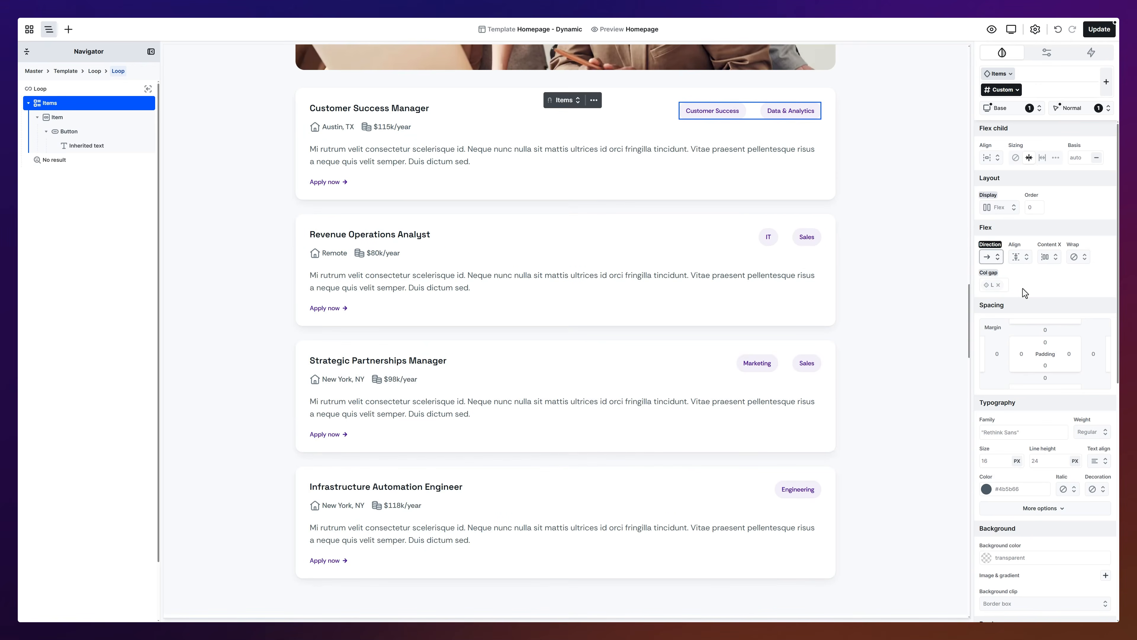
- Set the column gap of the categories loop's Items element to XXS (8px)
{"action": "left_click", "coordinate": [1001, 285]}
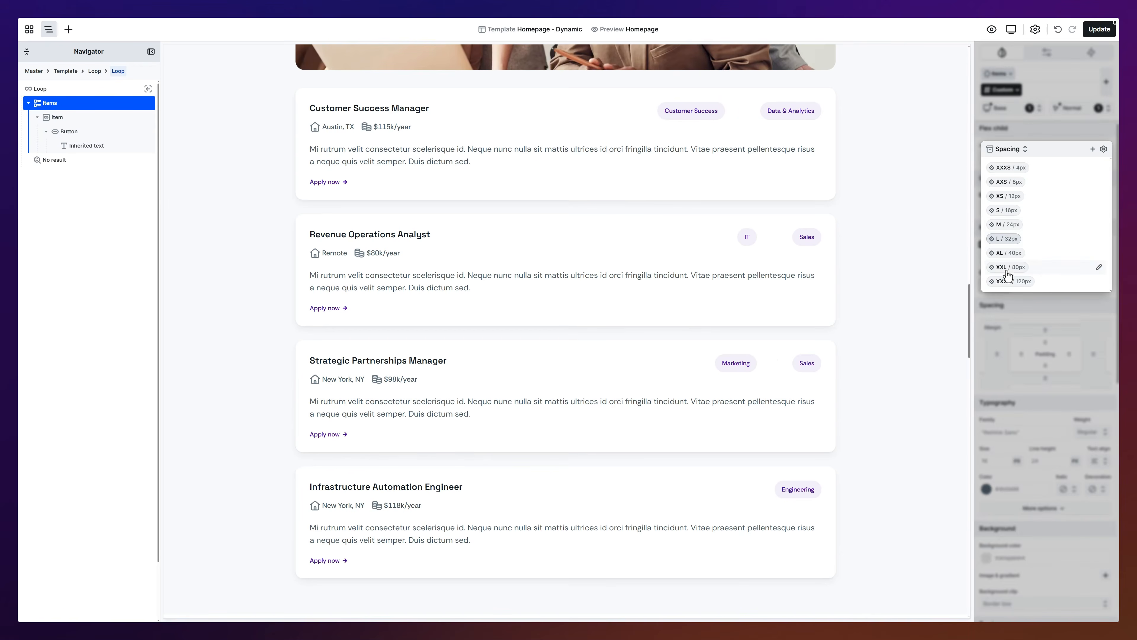
{"action": "left_click", "coordinate": [1003, 183]}
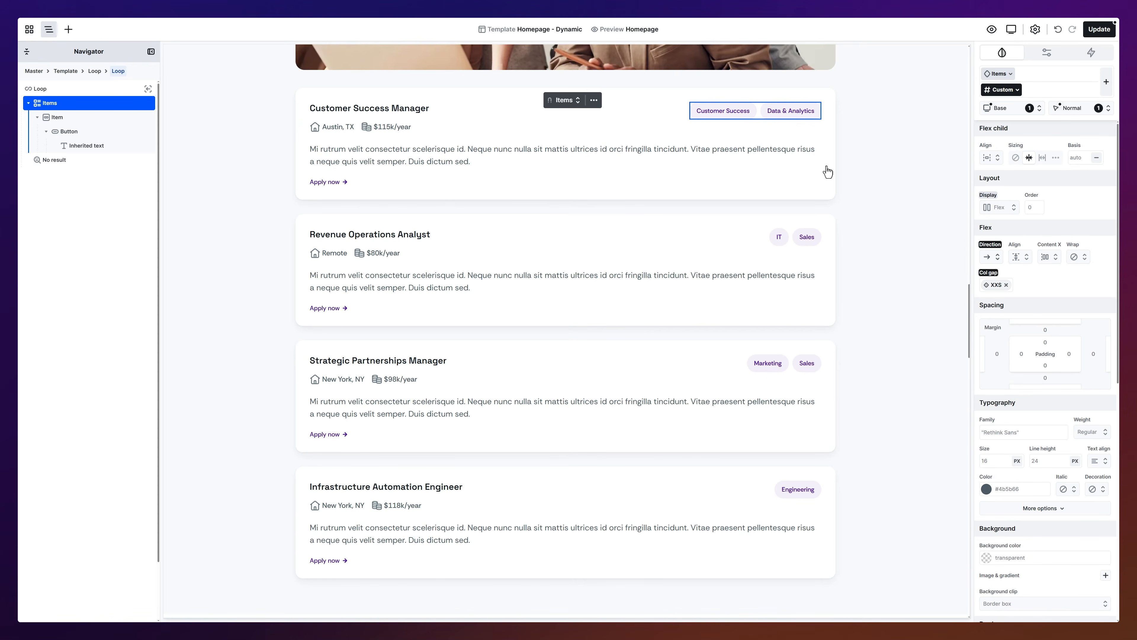
- Link the description paragraph in the job card to the custom post type's Content variable
{"action": "left_click", "coordinate": [389, 155]}
{"action": "left_click", "coordinate": [376, 133]}
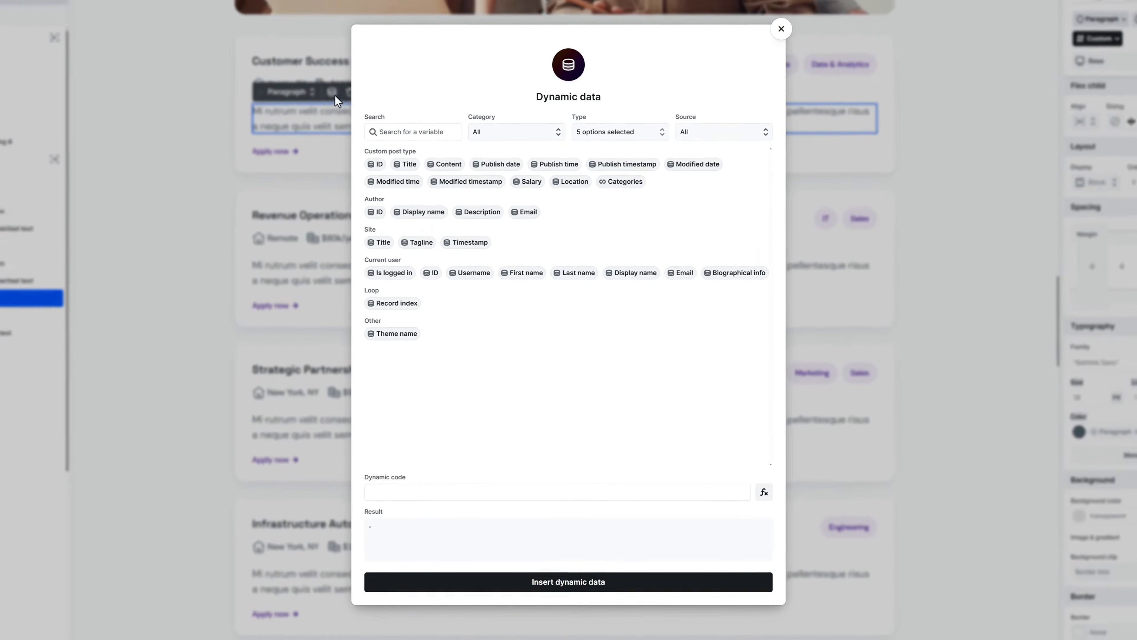
{"action": "left_click", "coordinate": [468, 192]}
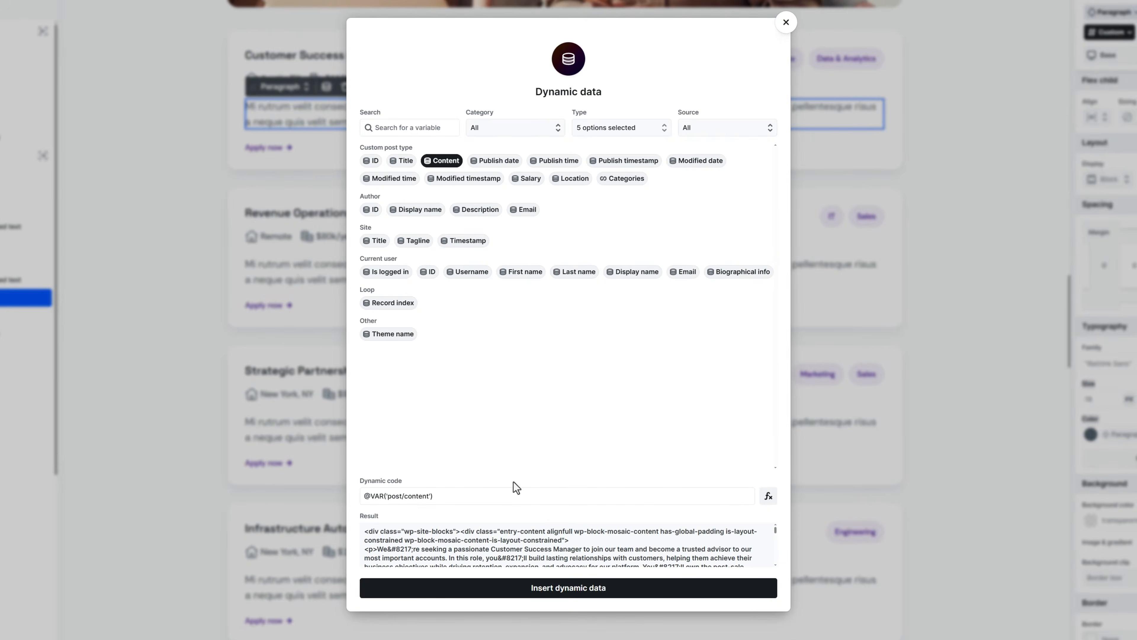
{"action": "left_click", "coordinate": [552, 589]}
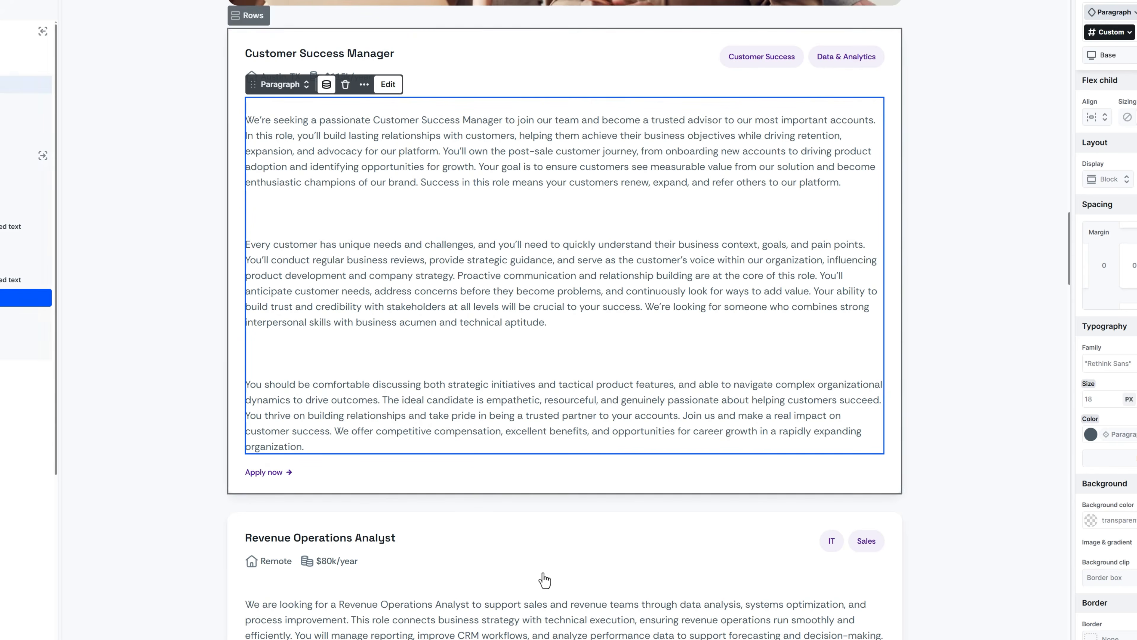
{"action": "left_click", "coordinate": [326, 85]}
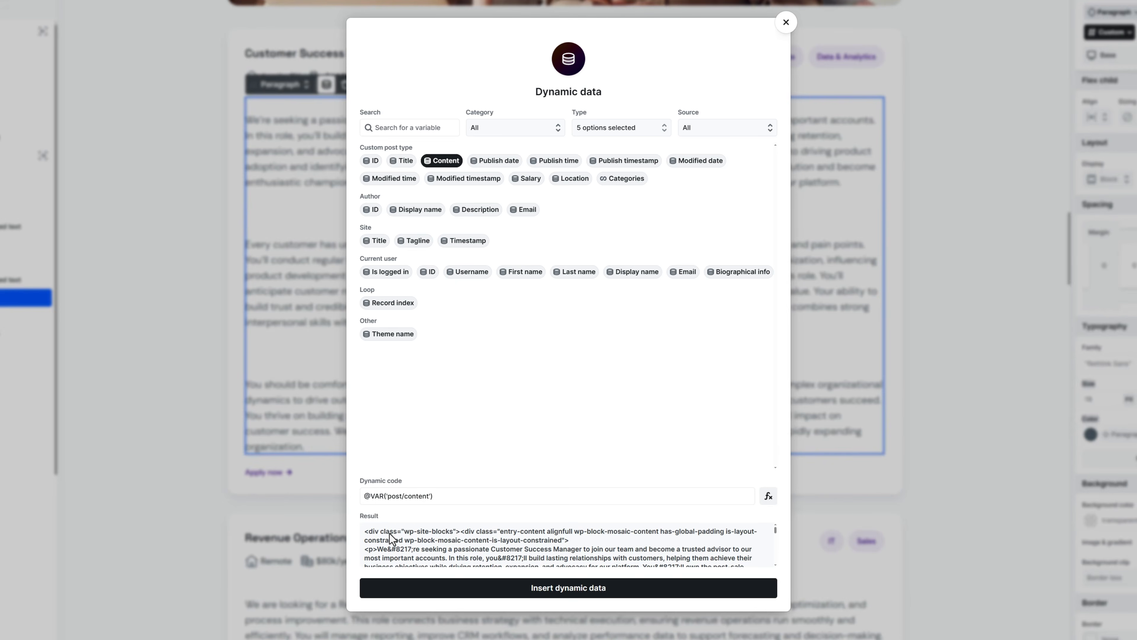
{"action": "left_click_drag", "start_coordinate": [434, 496], "coordinate": [354, 497]}
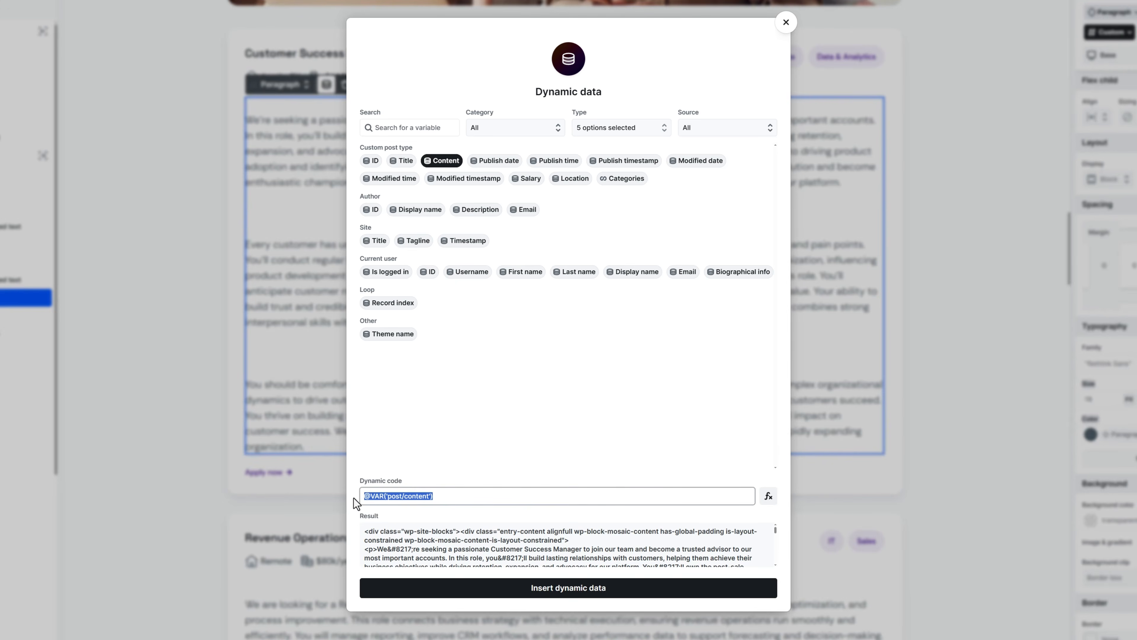
{"action": "left_click", "coordinate": [768, 498]}
{"action": "left_click_drag", "start_coordinate": [778, 540], "coordinate": [781, 600]}
{"action": "left_click", "coordinate": [723, 594]}
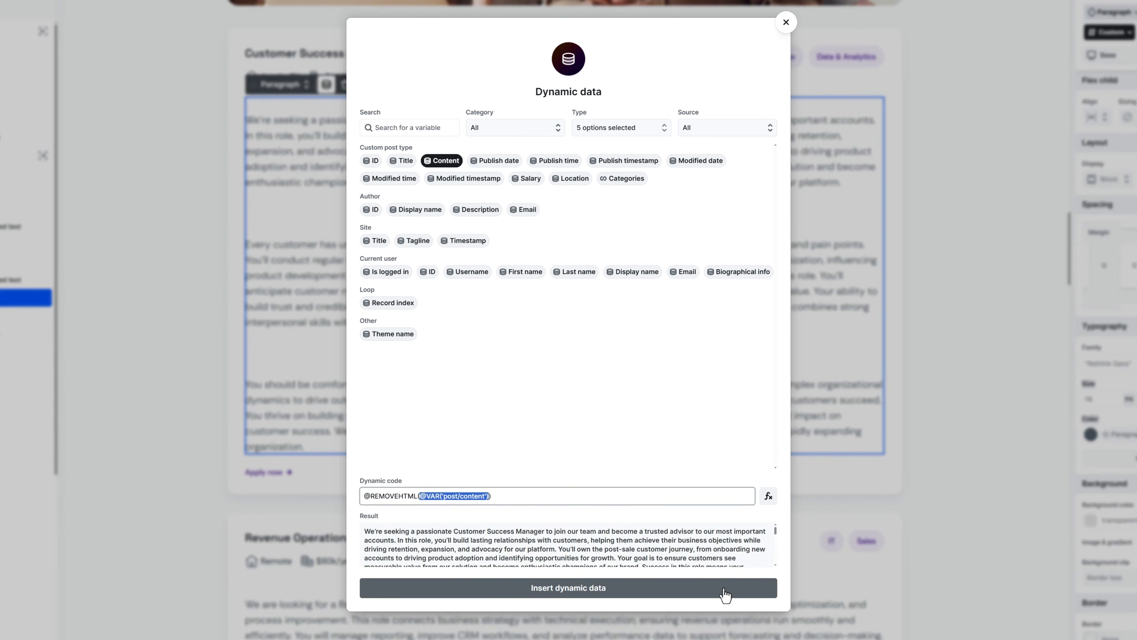
{"action": "left_click", "coordinate": [725, 595]}
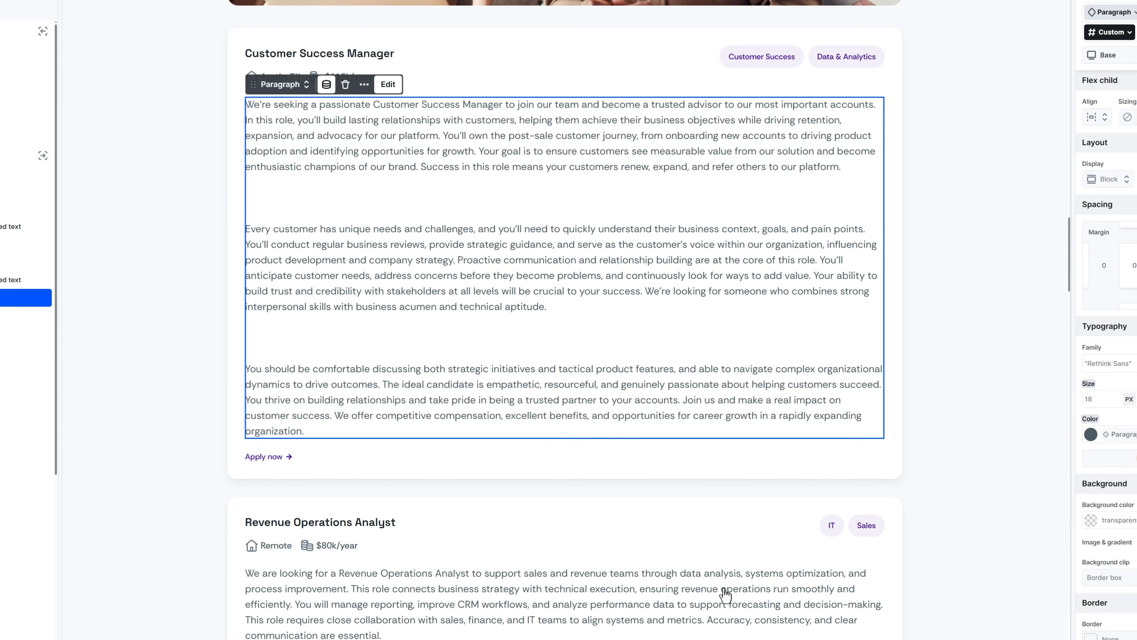
{"action": "left_click", "coordinate": [326, 85]}
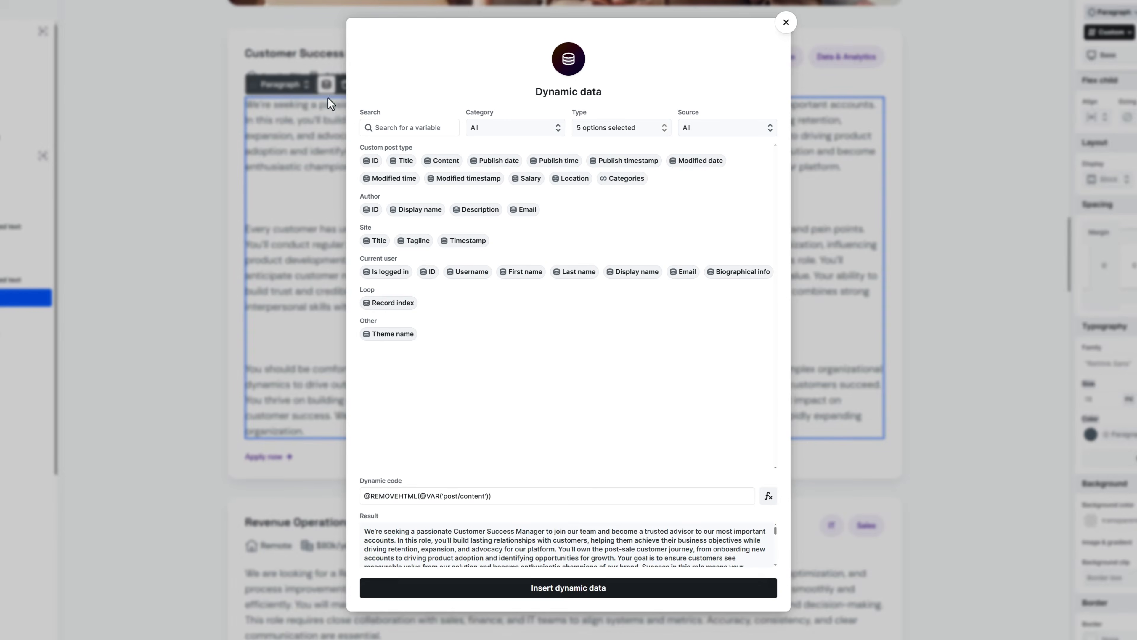
{"action": "left_click_drag", "start_coordinate": [502, 498], "coordinate": [365, 496]}
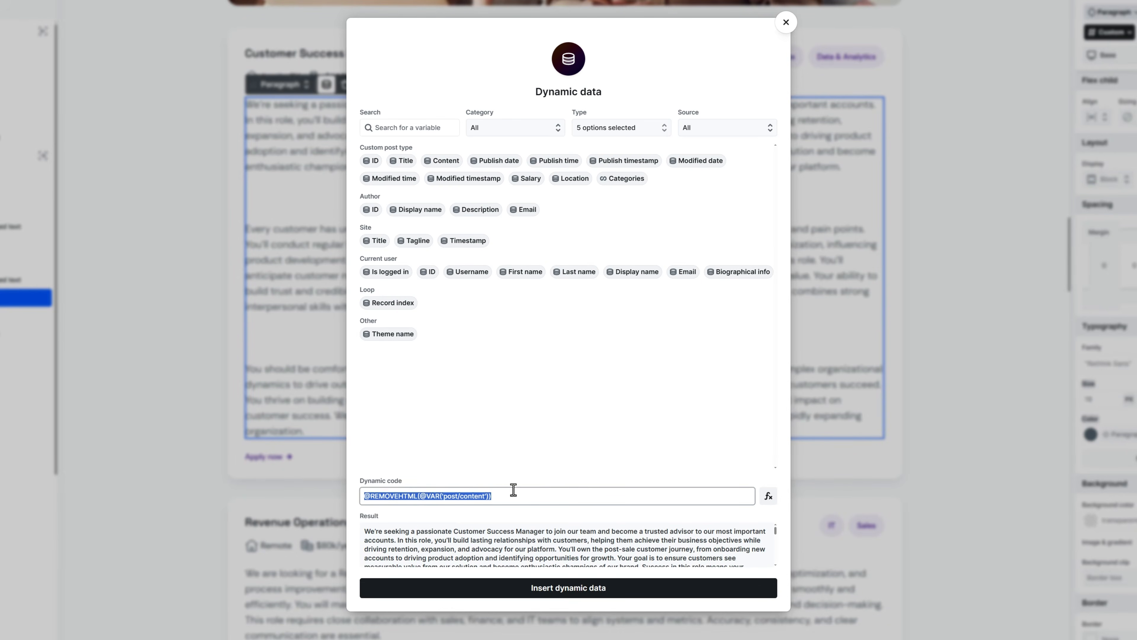
{"action": "left_click", "coordinate": [768, 495]}
{"action": "left_click_drag", "start_coordinate": [778, 543], "coordinate": [777, 563]}
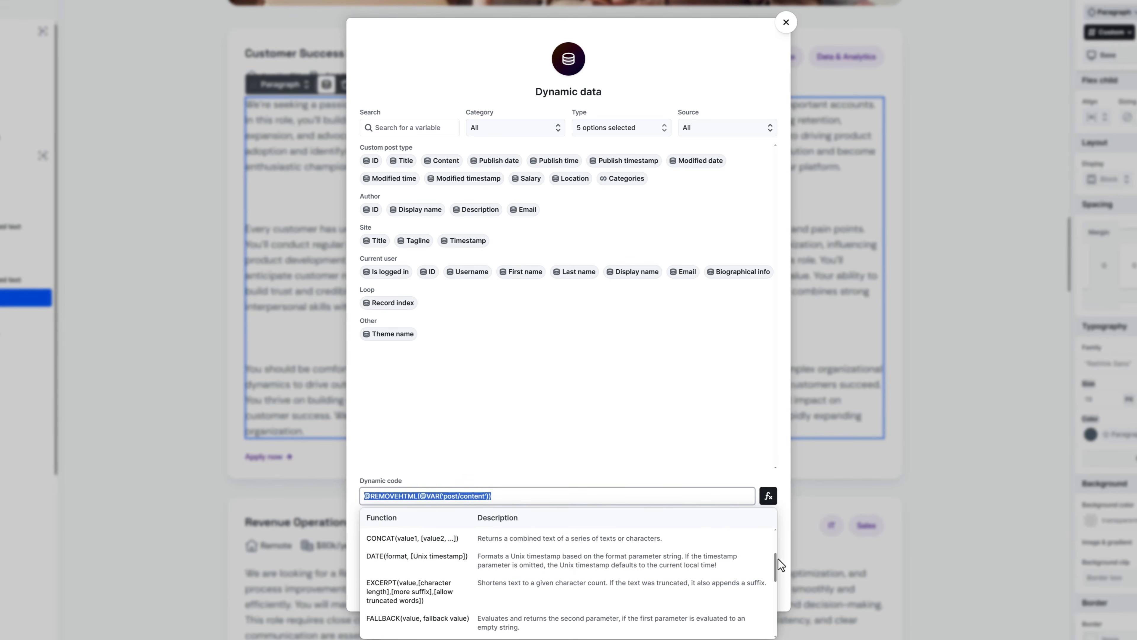
{"action": "left_click", "coordinate": [704, 593]}
{"action": "double_click", "coordinate": [537, 496]}
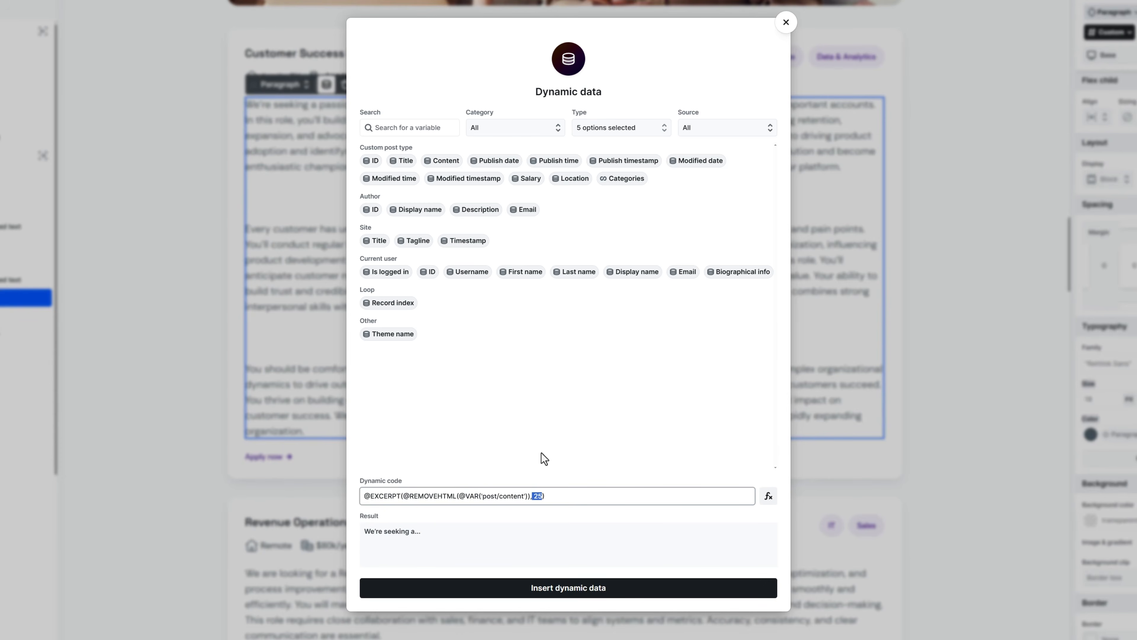
{"action": "type", "text": "300"}
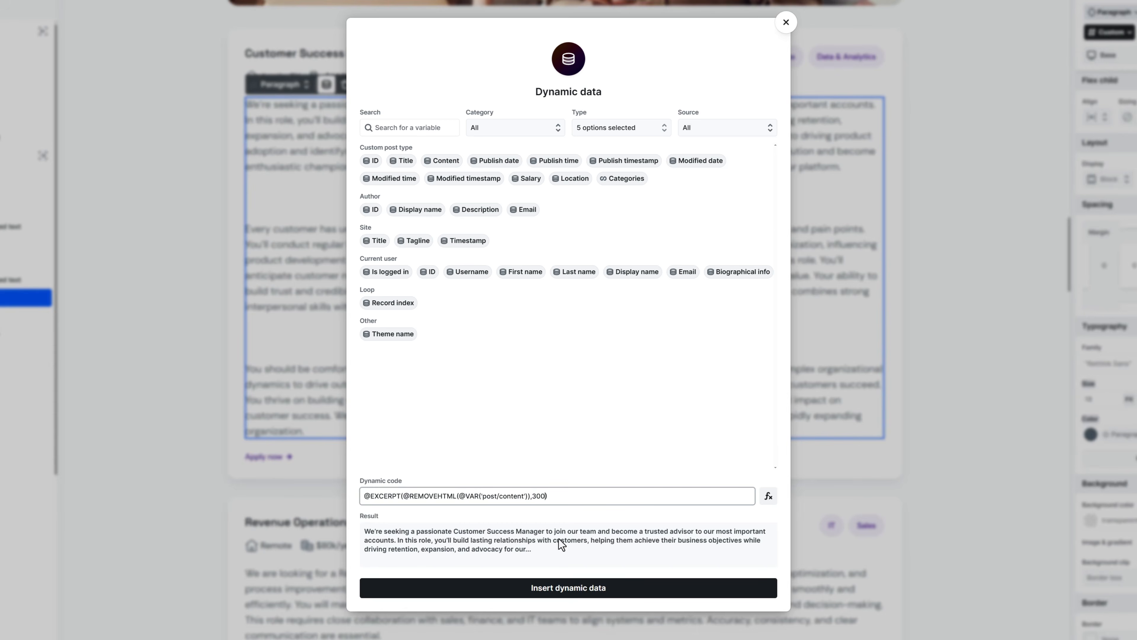
{"action": "left_click", "coordinate": [569, 589]}
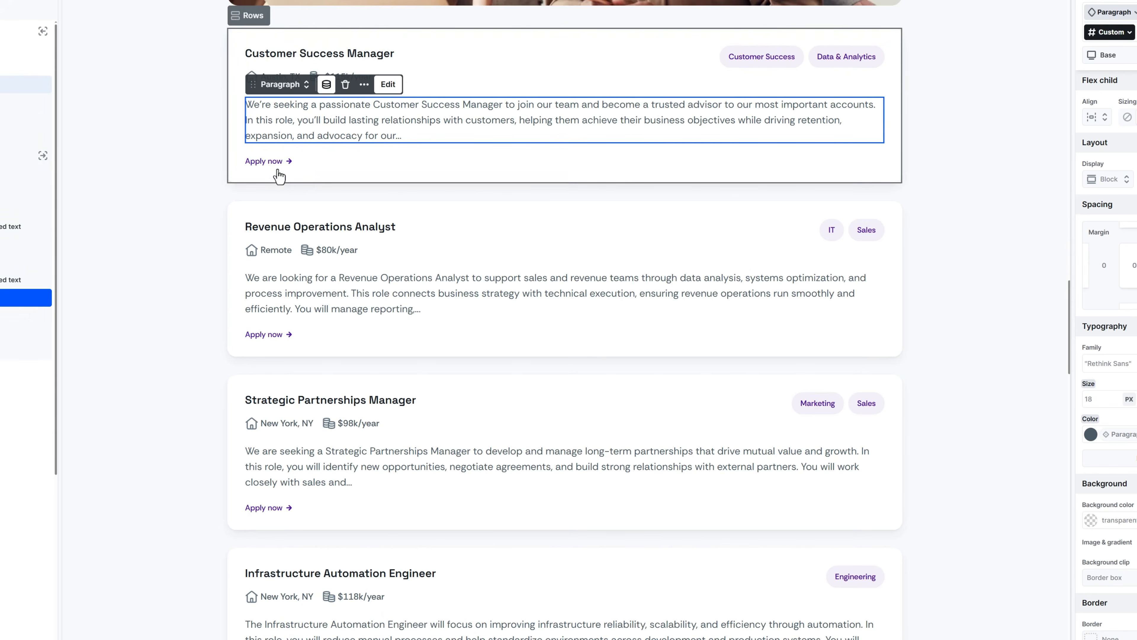
- Change the text of the "Apply now" link in the job card to "Read more"
{"action": "left_click", "coordinate": [270, 162]}
{"action": "double_click", "coordinate": [271, 162]}
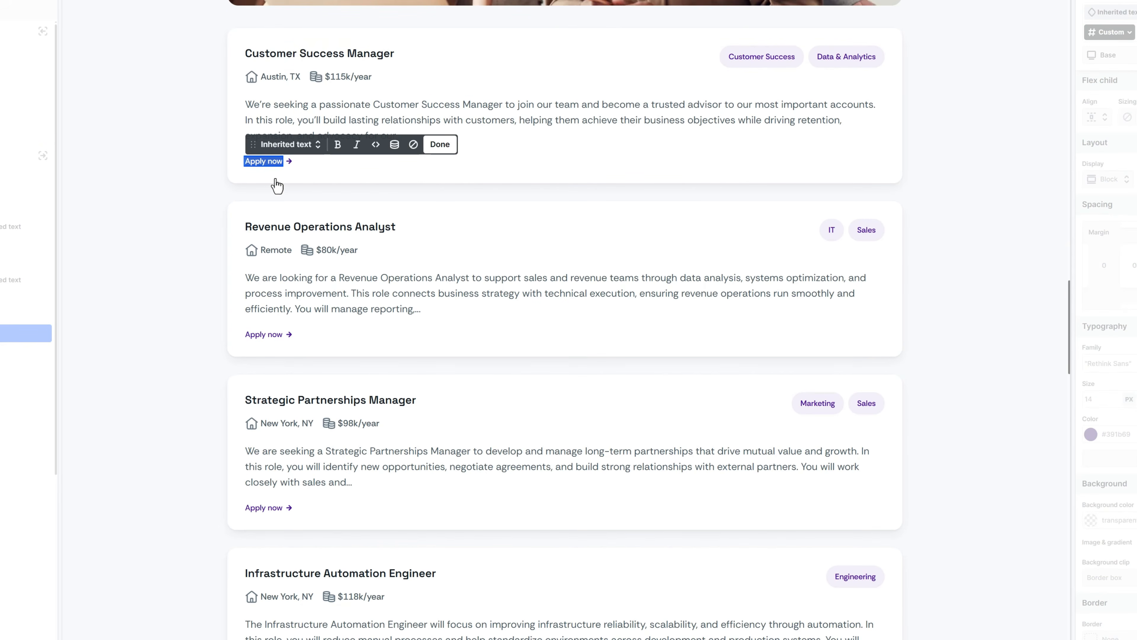
{"action": "type", "text": "Read more"}
{"action": "key", "text": "Escape"}
- Connect the URL of the job card's "Read more" link to the custom post type's Permalink variable
{"action": "left_click", "coordinate": [304, 144]}
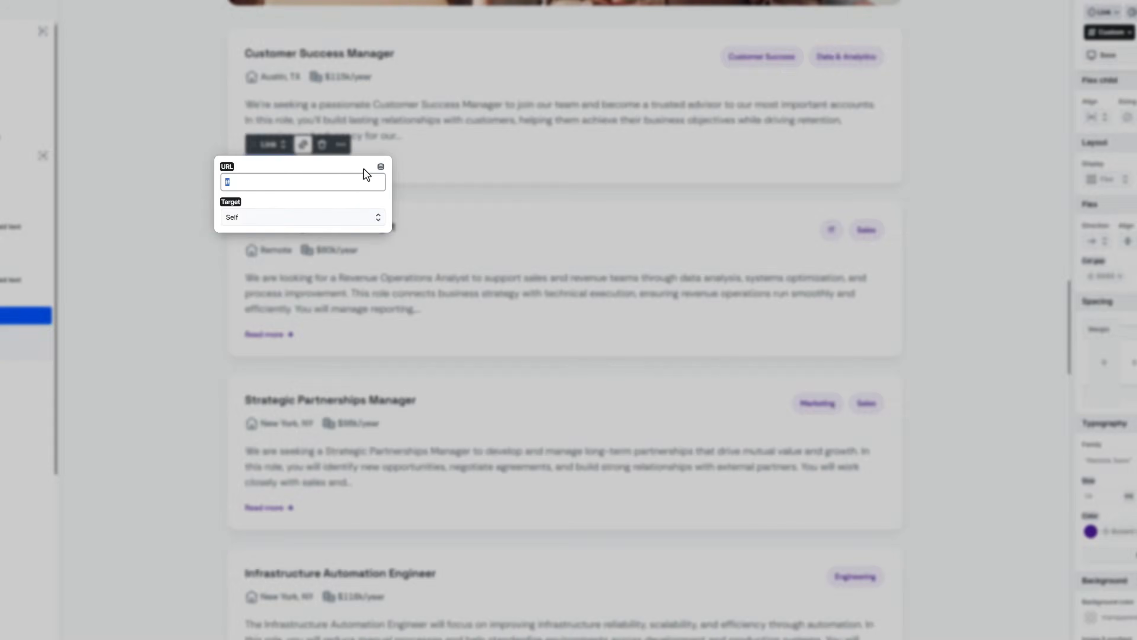
{"action": "left_click", "coordinate": [381, 168]}
{"action": "left_click", "coordinate": [381, 168]}
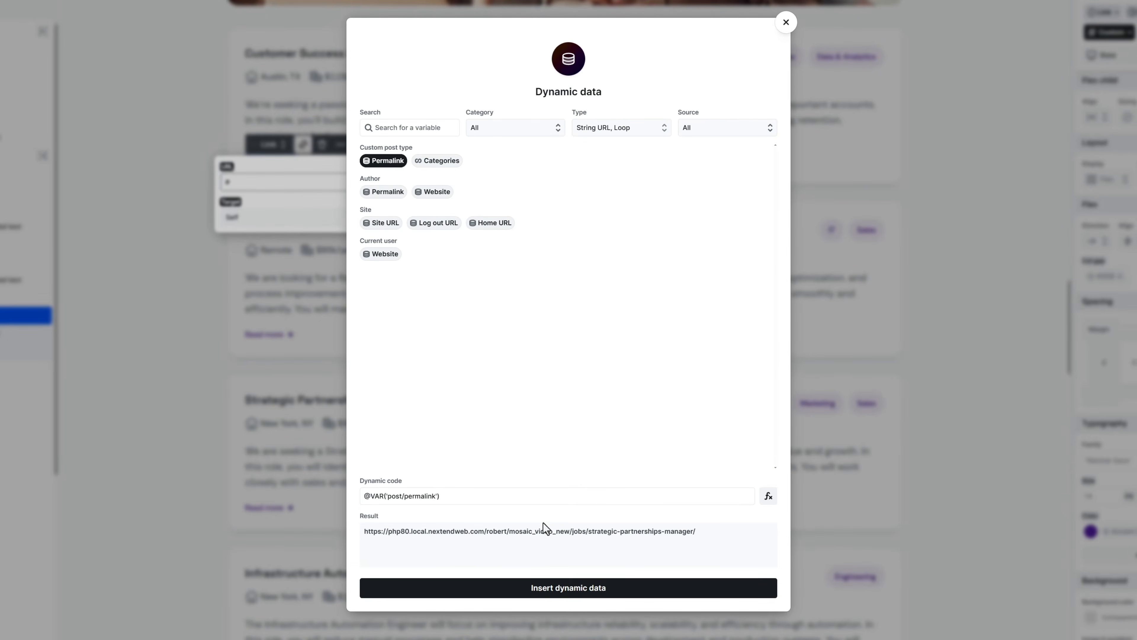
{"action": "left_click", "coordinate": [562, 588]}
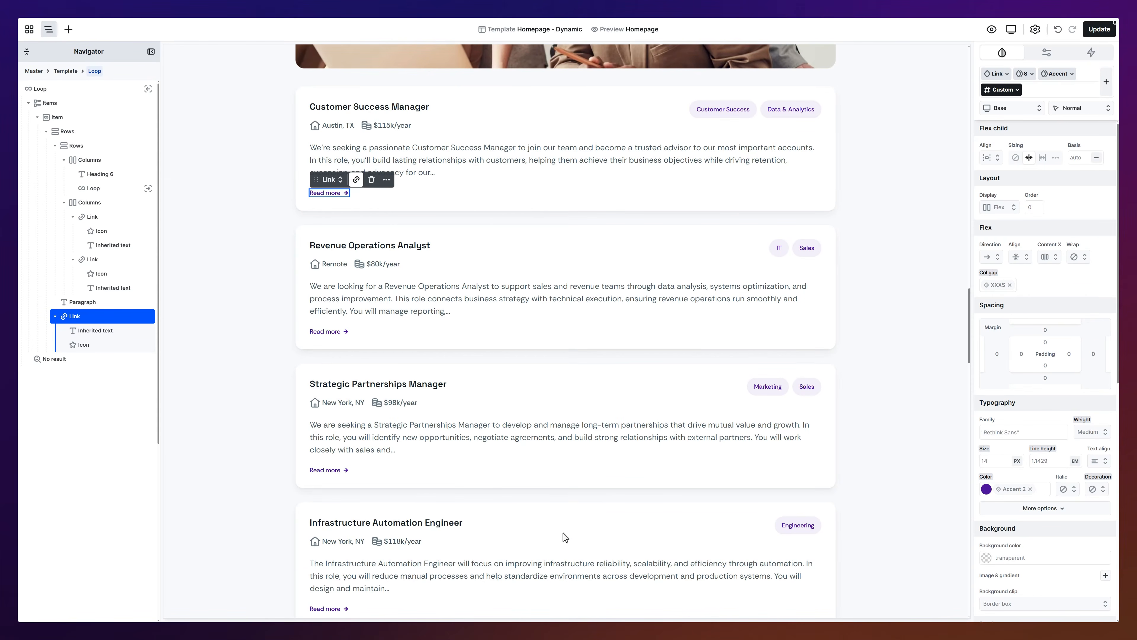
- Select the jobs loop's Items element and apply the 2 column variant to it
{"action": "left_click", "coordinate": [543, 226]}
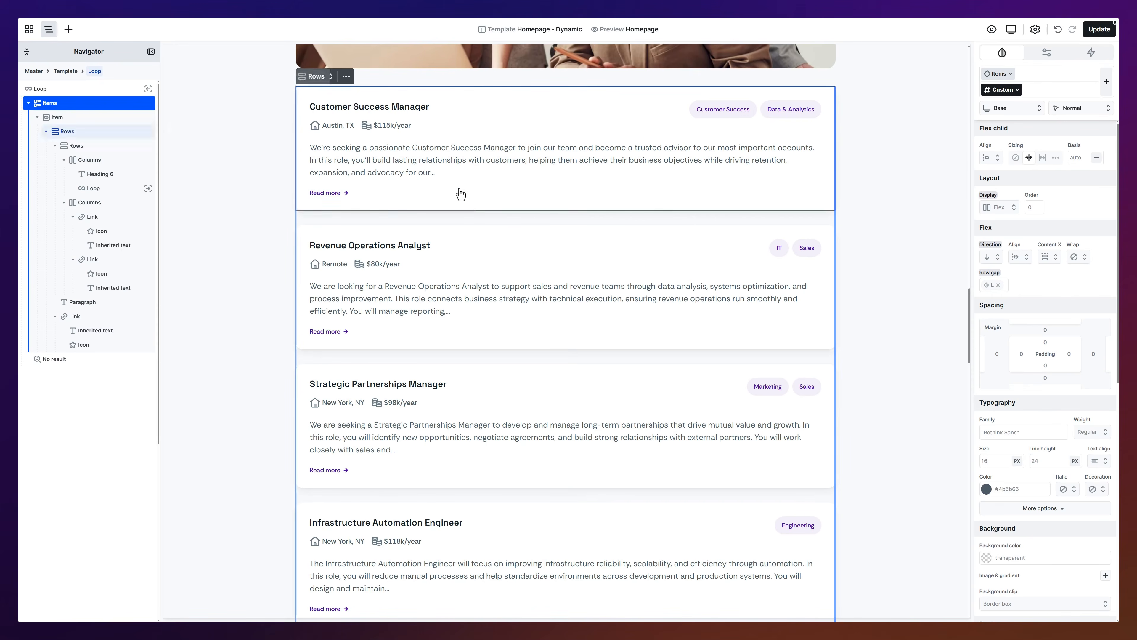
{"action": "left_click", "coordinate": [330, 78]}
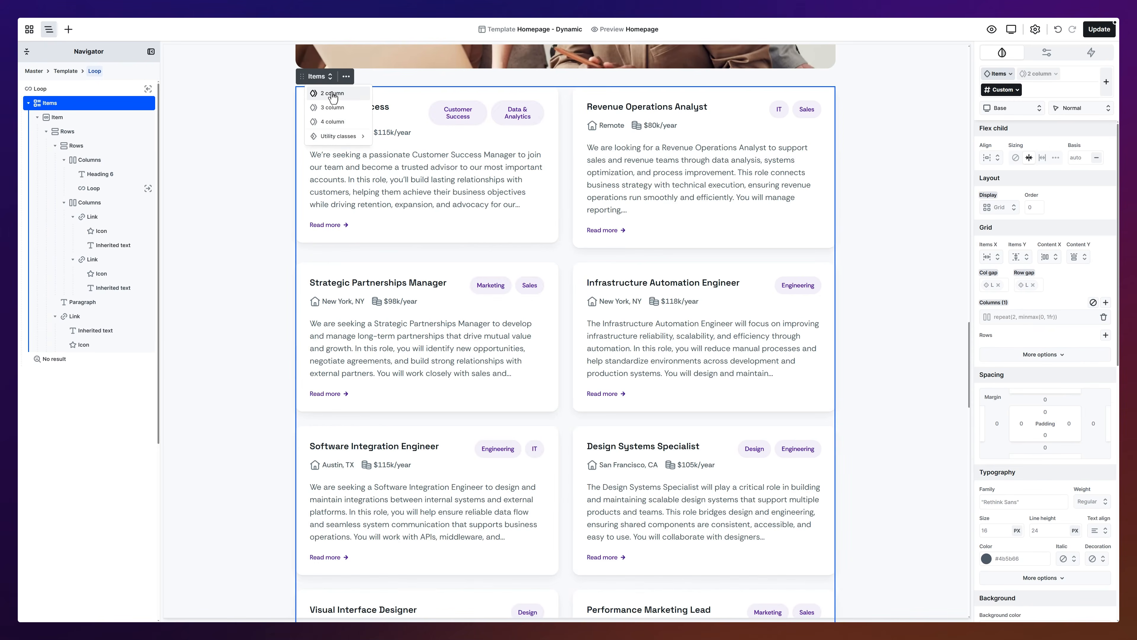
{"action": "left_click", "coordinate": [332, 94]}
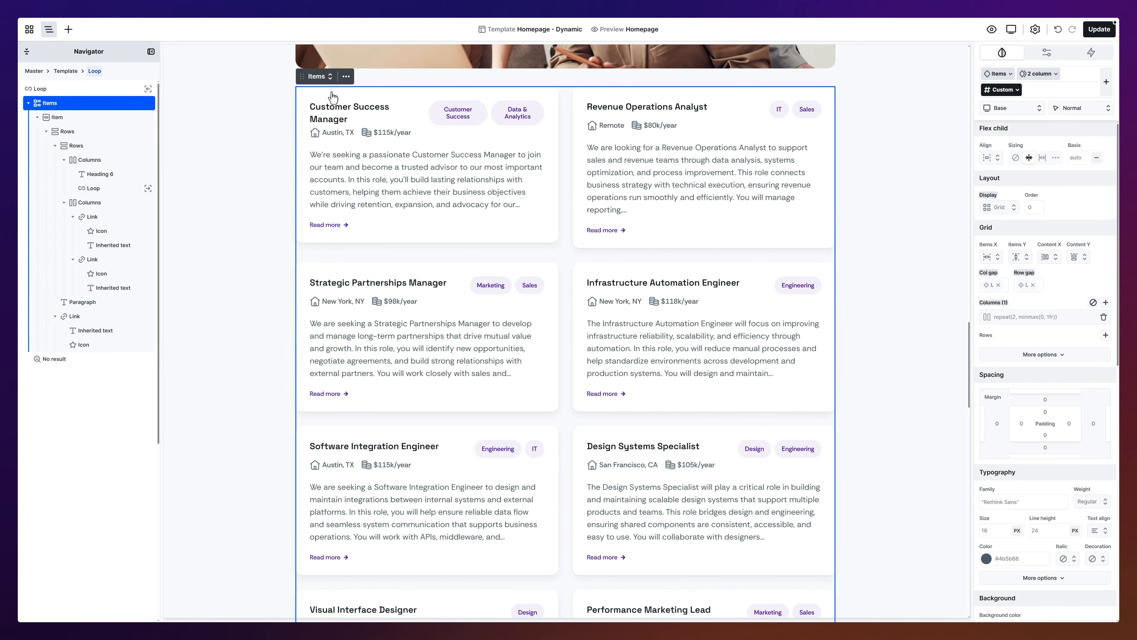
- Select the parent jobs Loop and set its maximum number of items to 4
{"action": "left_click", "coordinate": [346, 76]}
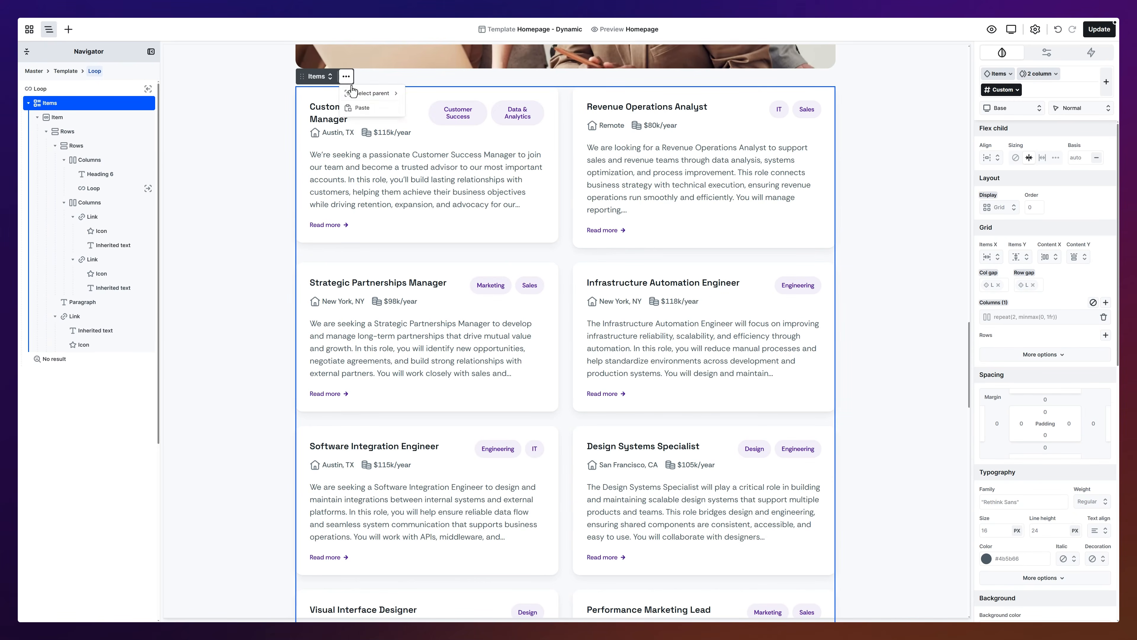
{"action": "mouse_move", "coordinate": [361, 94]}
{"action": "left_click", "coordinate": [428, 93]}
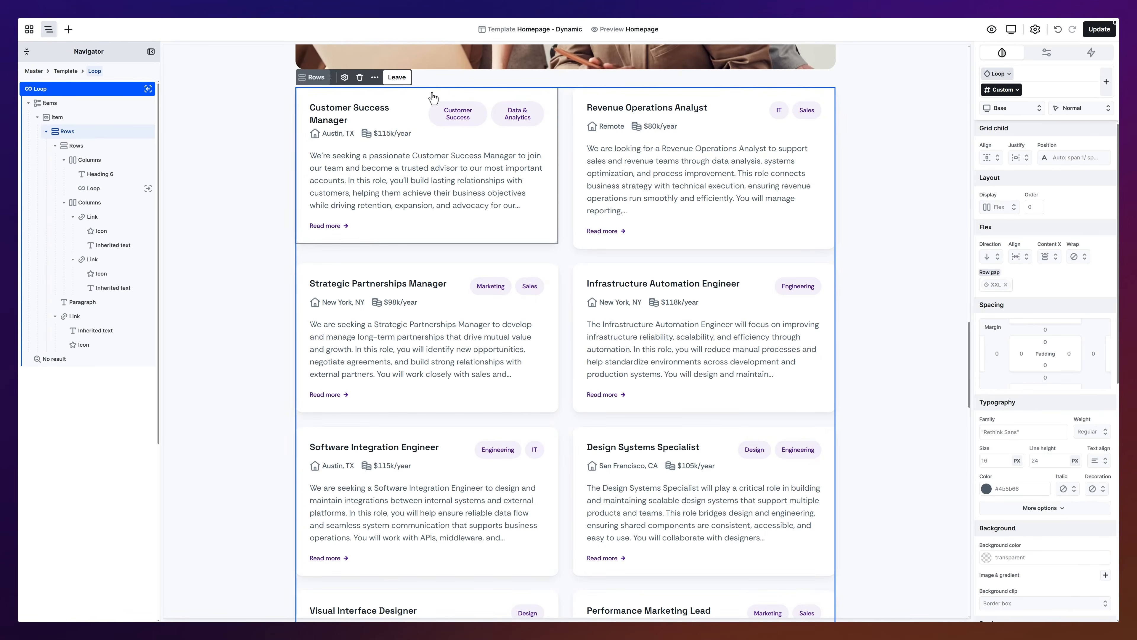
{"action": "left_click", "coordinate": [1038, 57]}
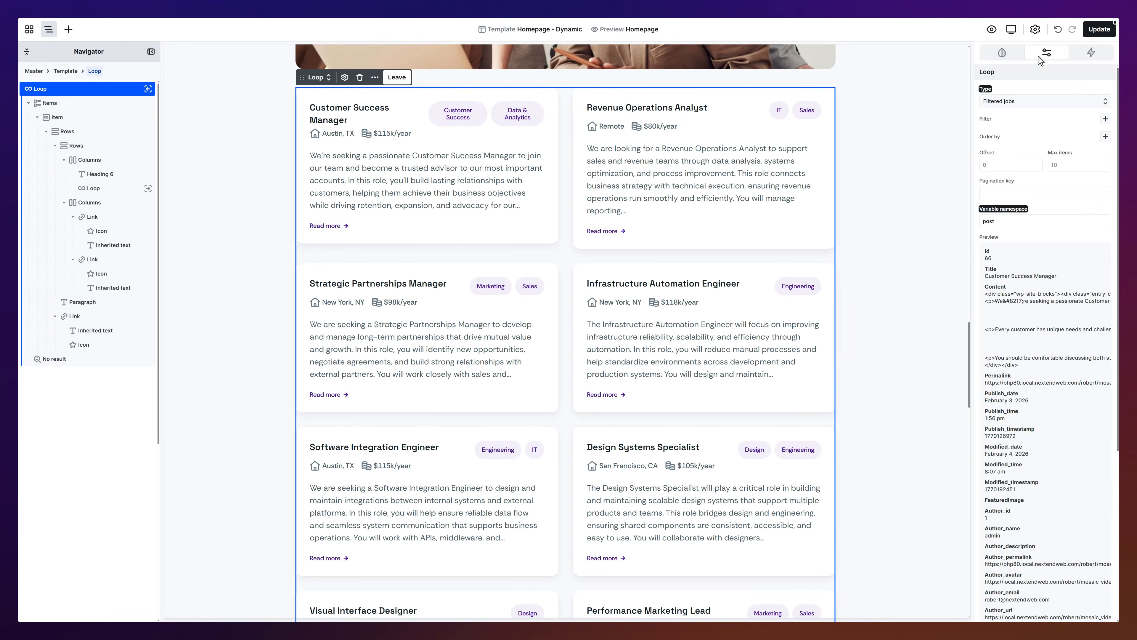
{"action": "left_click", "coordinate": [1082, 165]}
{"action": "type", "text": "4"}
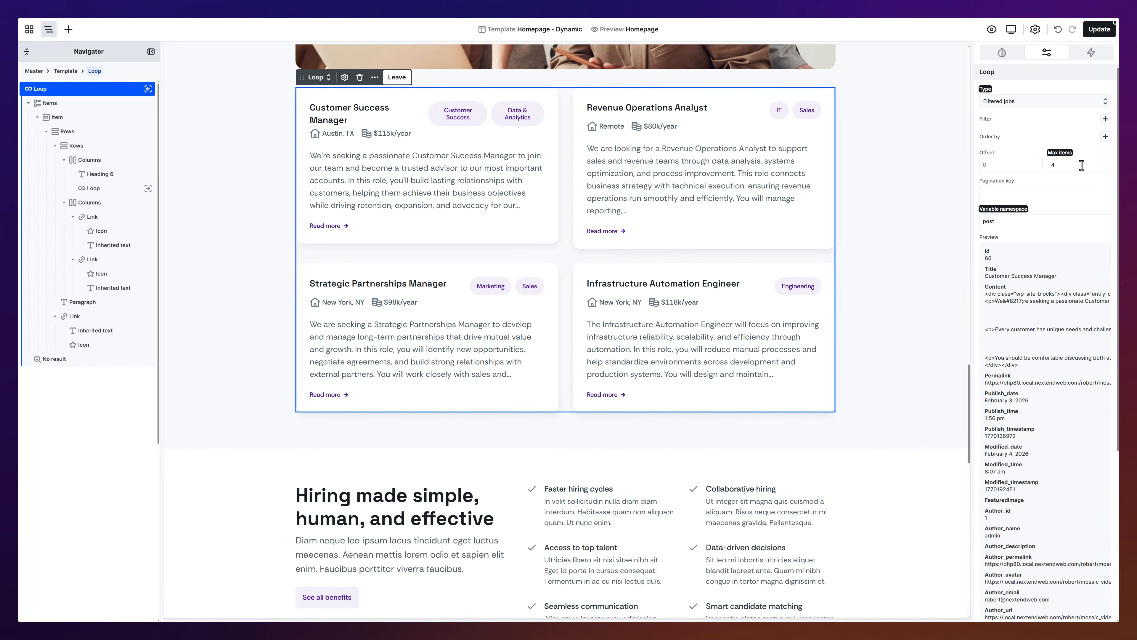
- Try filtering the jobs loop to Categories that include Customer Success, and remove the filter again
{"action": "left_click", "coordinate": [1103, 120]}
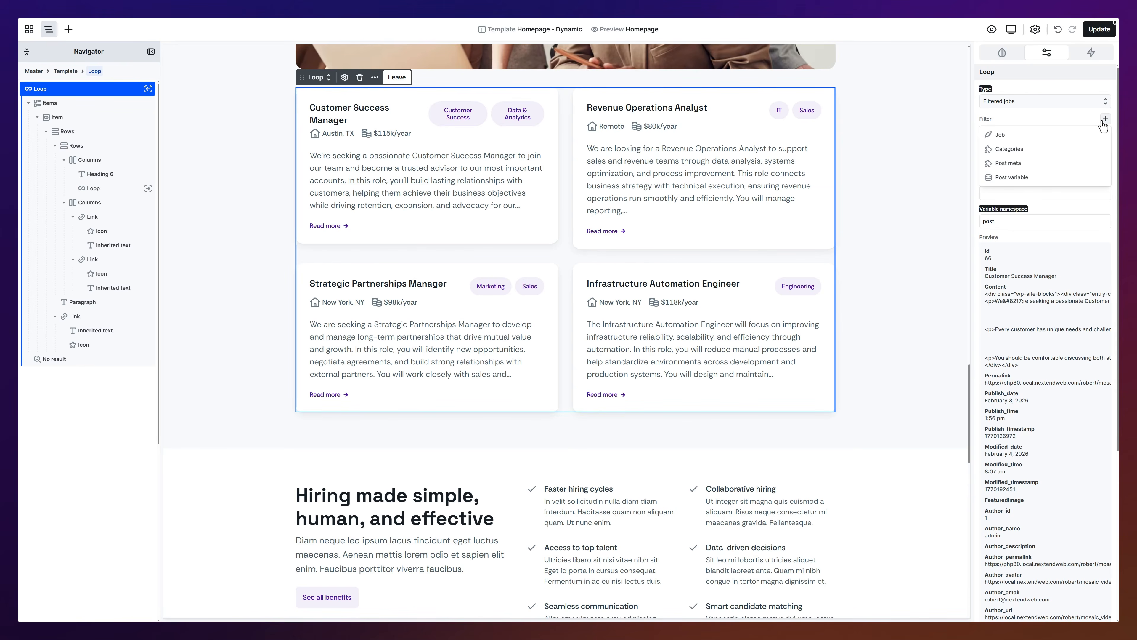
{"action": "left_click", "coordinate": [1082, 149]}
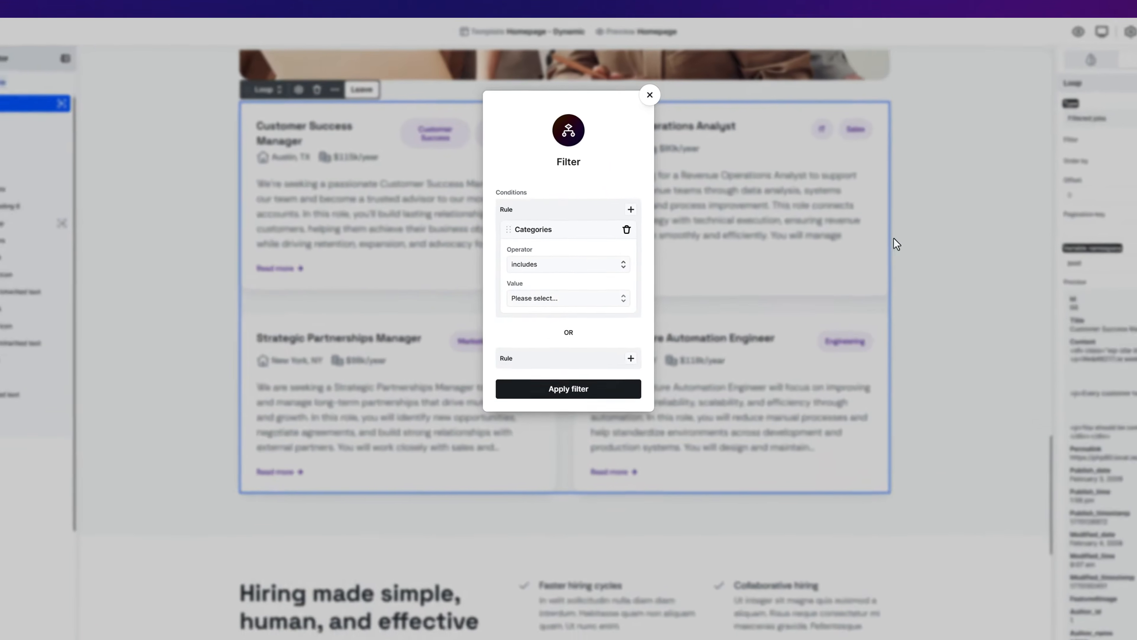
{"action": "left_click", "coordinate": [597, 299]}
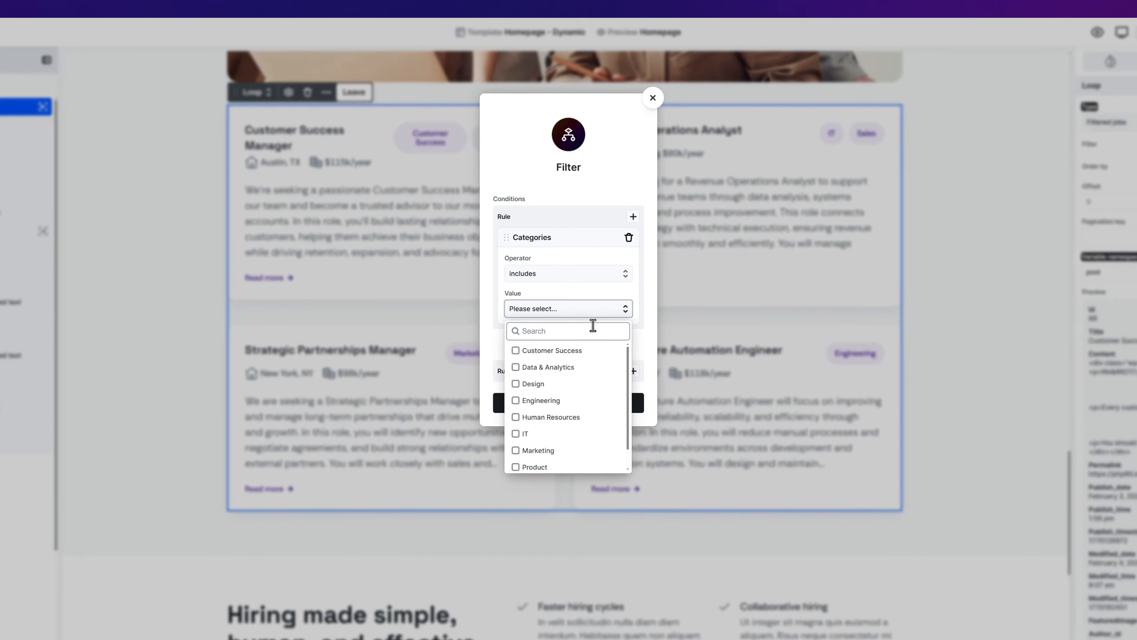
{"action": "left_click", "coordinate": [582, 352]}
{"action": "left_click", "coordinate": [640, 352]}
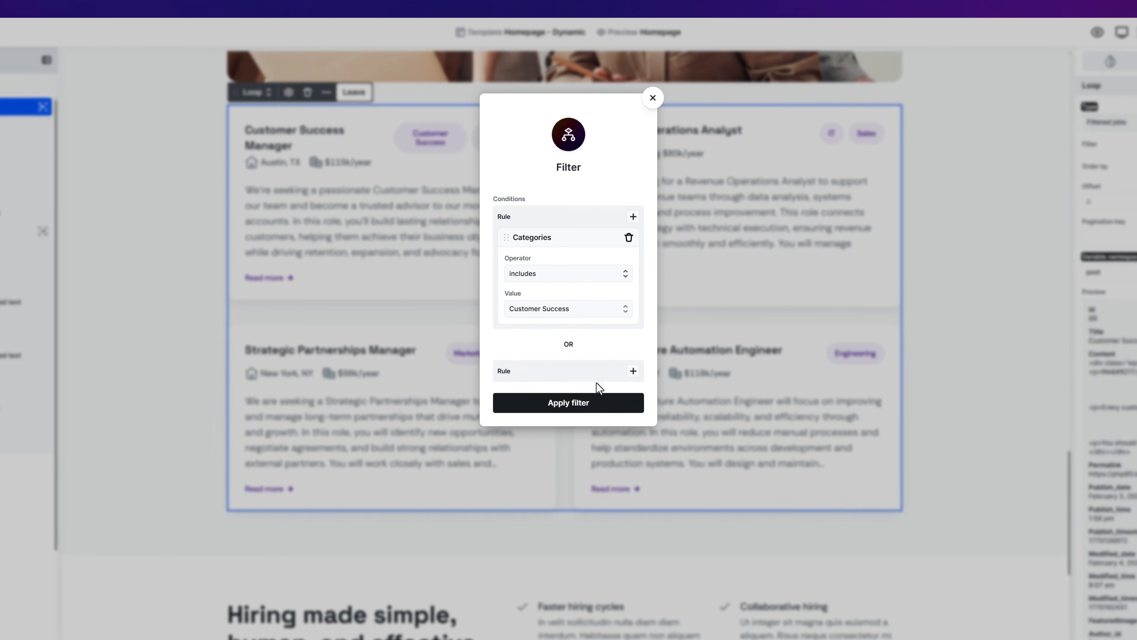
{"action": "left_click", "coordinate": [575, 403]}
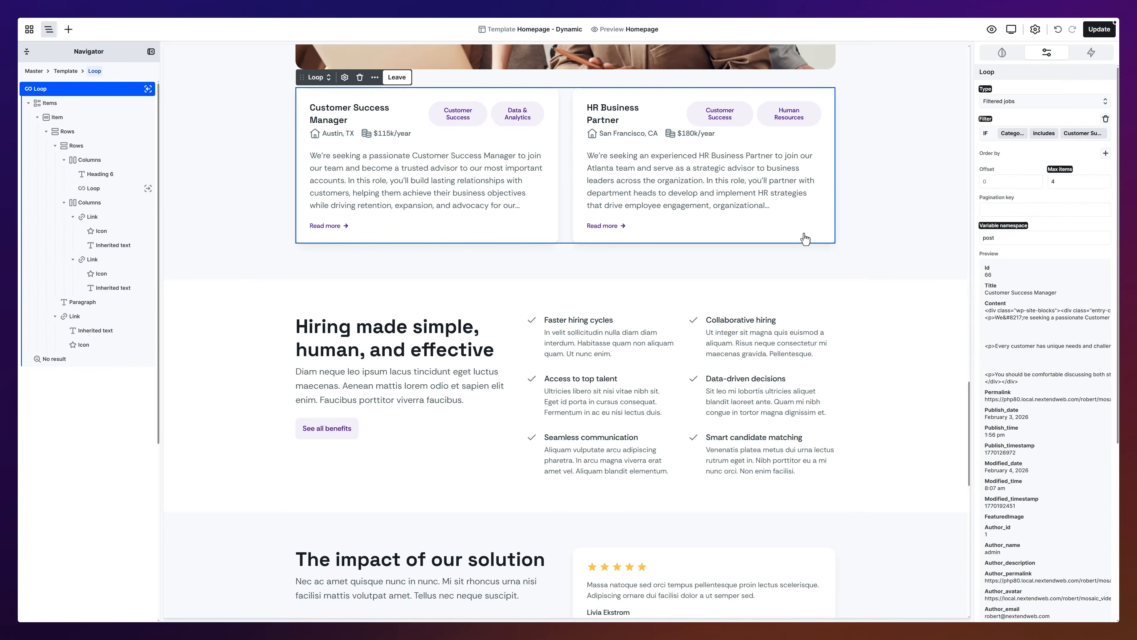
{"action": "left_click", "coordinate": [1106, 120]}
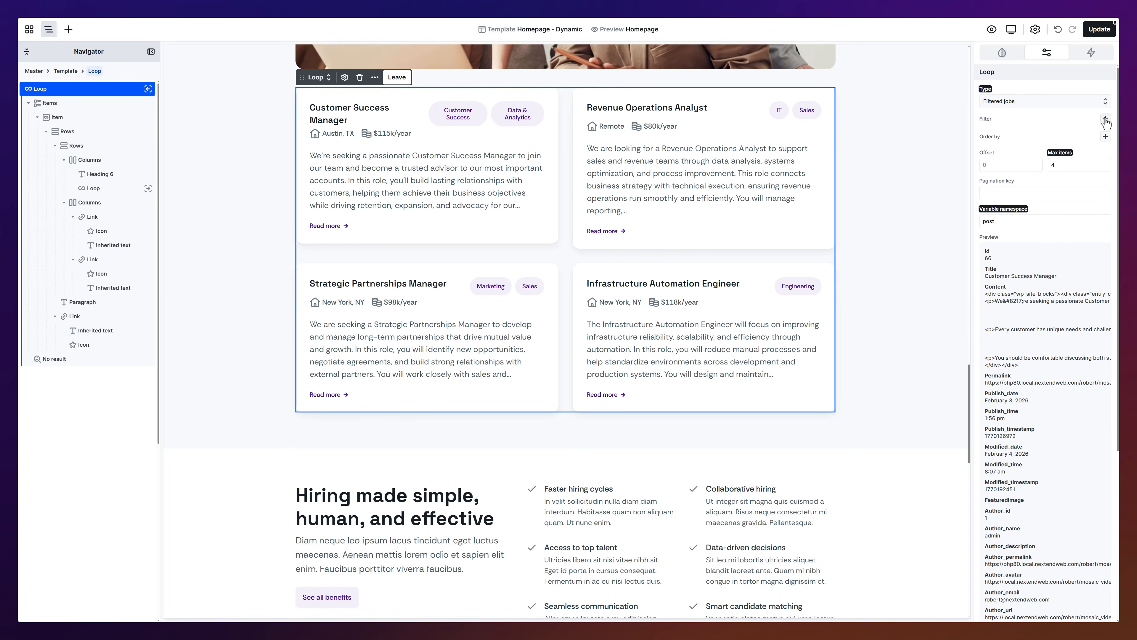
- Turn the Customer Success Manager card's Rows element into a component named "Job card" in the Part category
{"action": "left_click", "coordinate": [543, 235]}
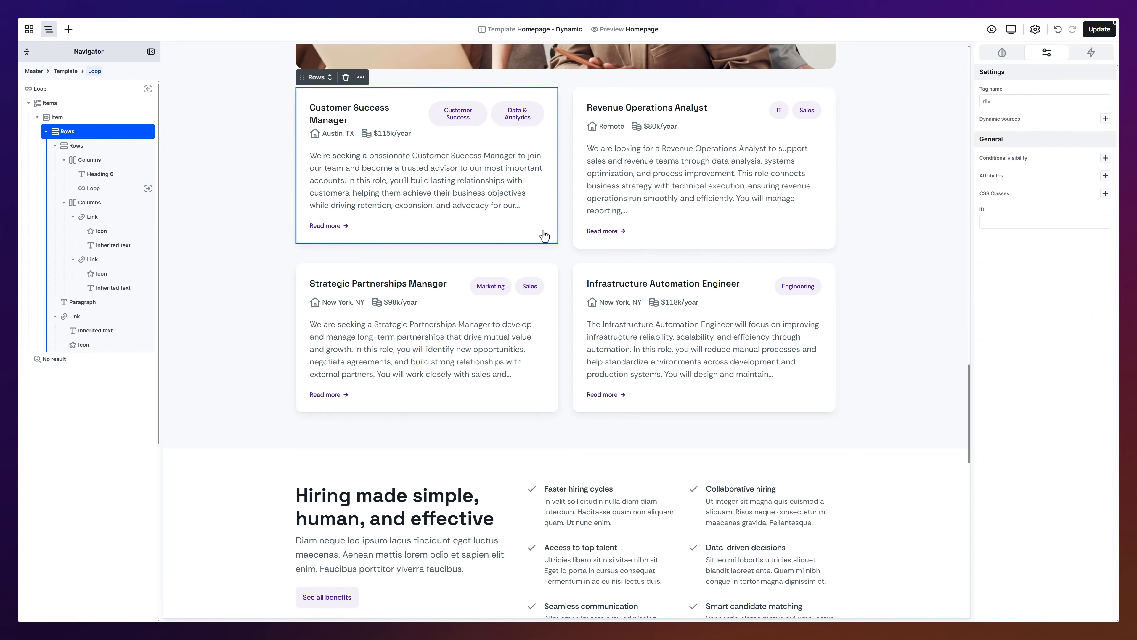
{"action": "right_click", "coordinate": [544, 235]}
{"action": "left_click", "coordinate": [566, 269]}
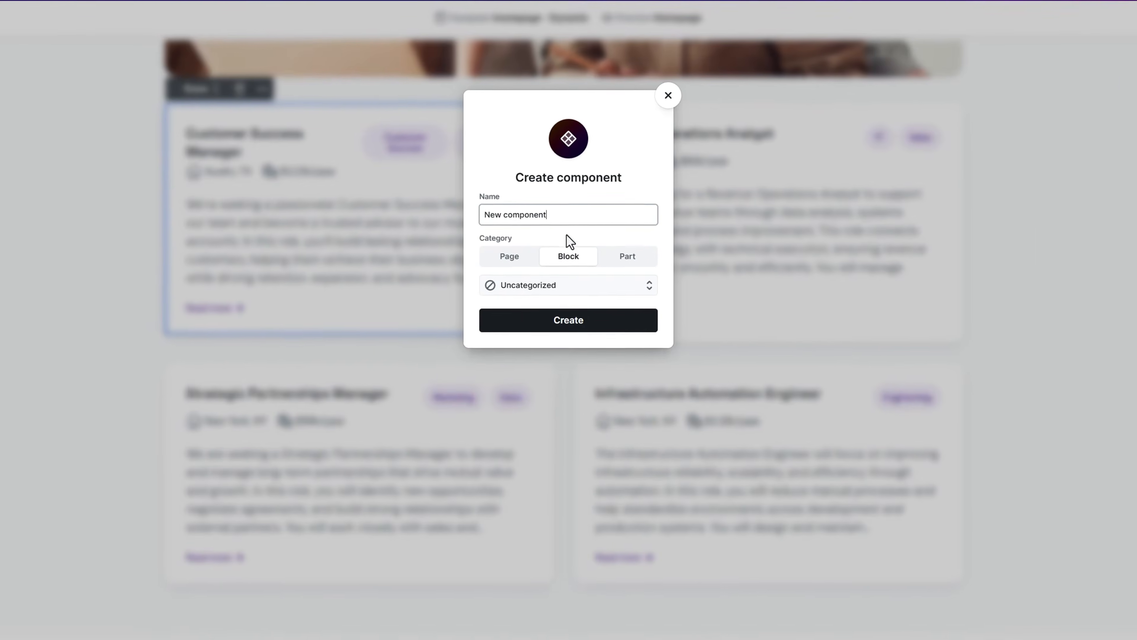
{"action": "left_click_drag", "start_coordinate": [547, 215], "coordinate": [471, 218]}
{"action": "type", "text": "Job card"}
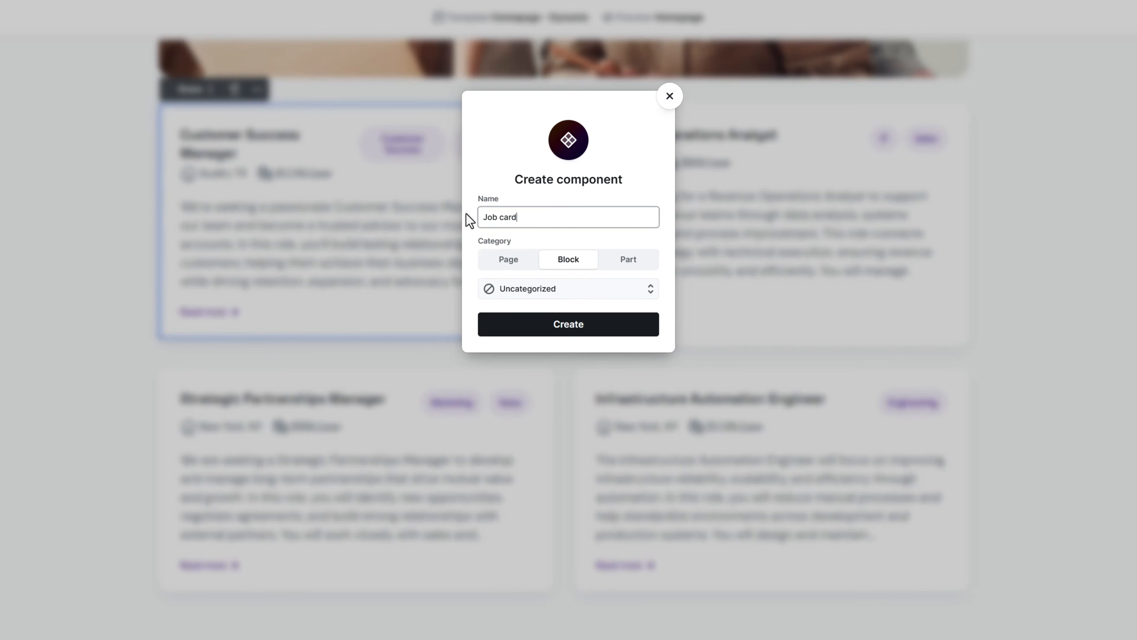
{"action": "left_click", "coordinate": [624, 263]}
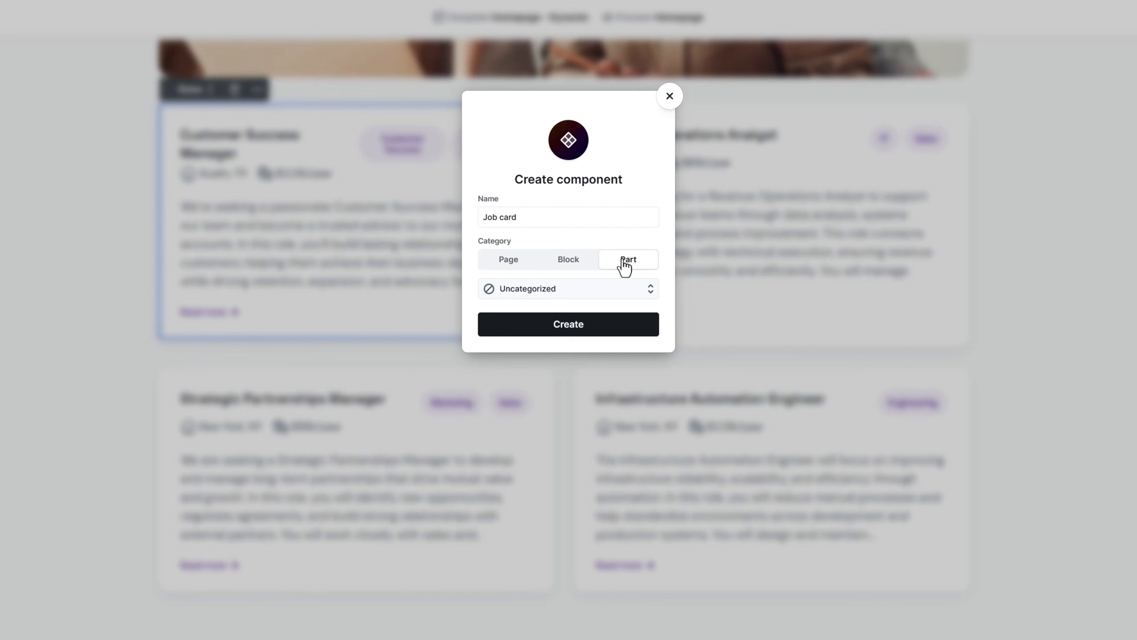
{"action": "left_click", "coordinate": [574, 330]}
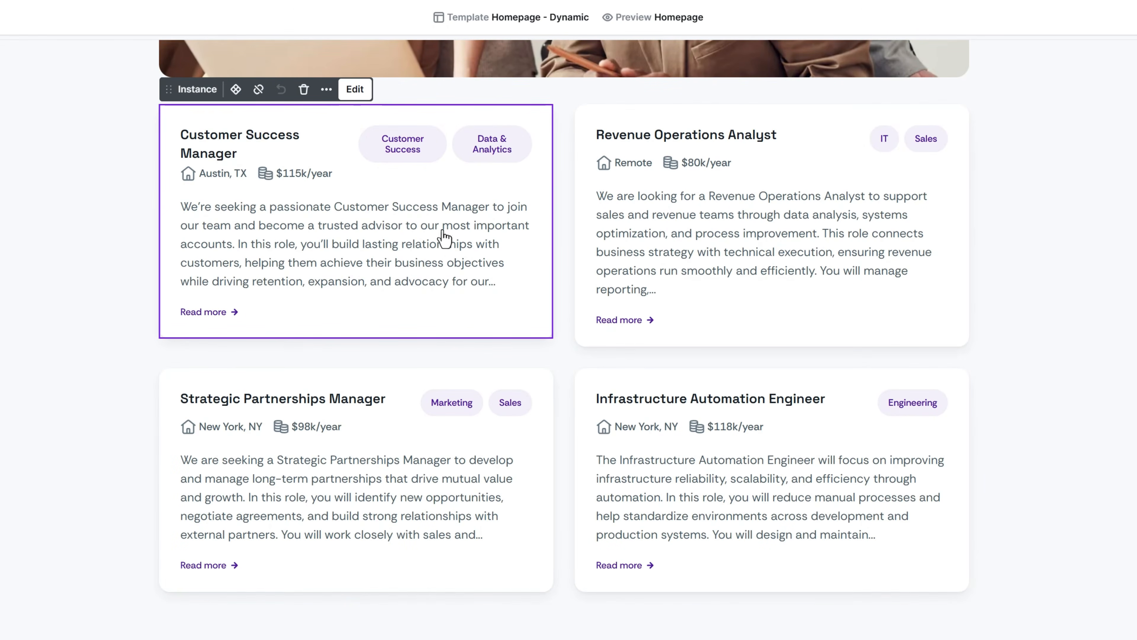
- Select the job card's parent Loop and turn it into a component named "Job cards" in the Part category
{"action": "left_click", "coordinate": [327, 89]}
{"action": "mouse_move", "coordinate": [394, 114]}
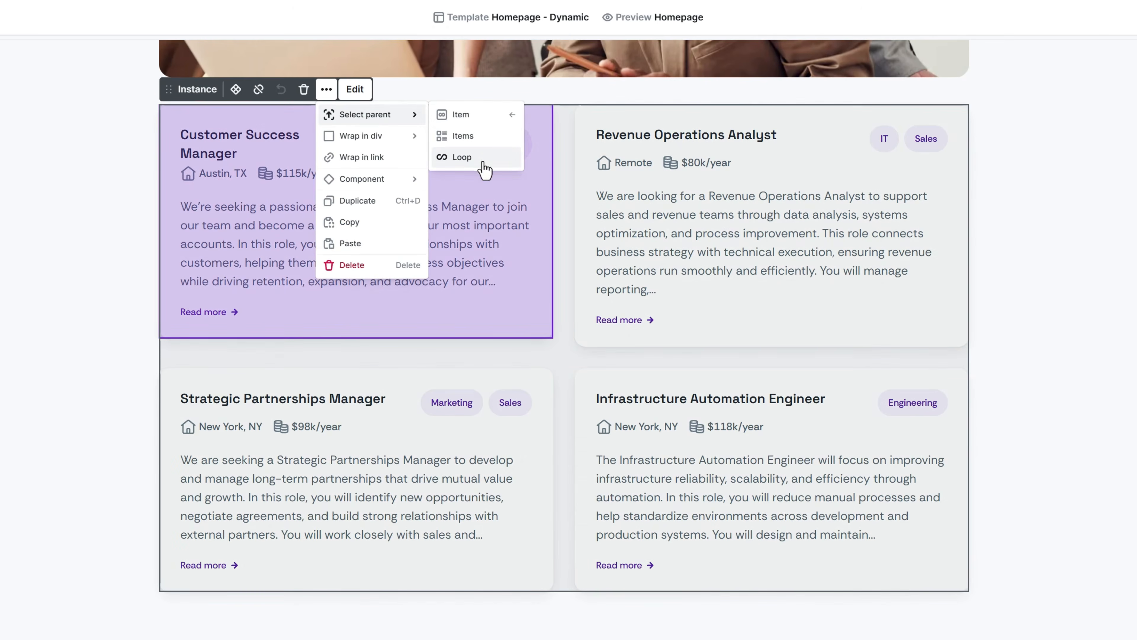
{"action": "left_click", "coordinate": [462, 157]}
{"action": "left_click", "coordinate": [277, 89]}
{"action": "left_click", "coordinate": [325, 136]}
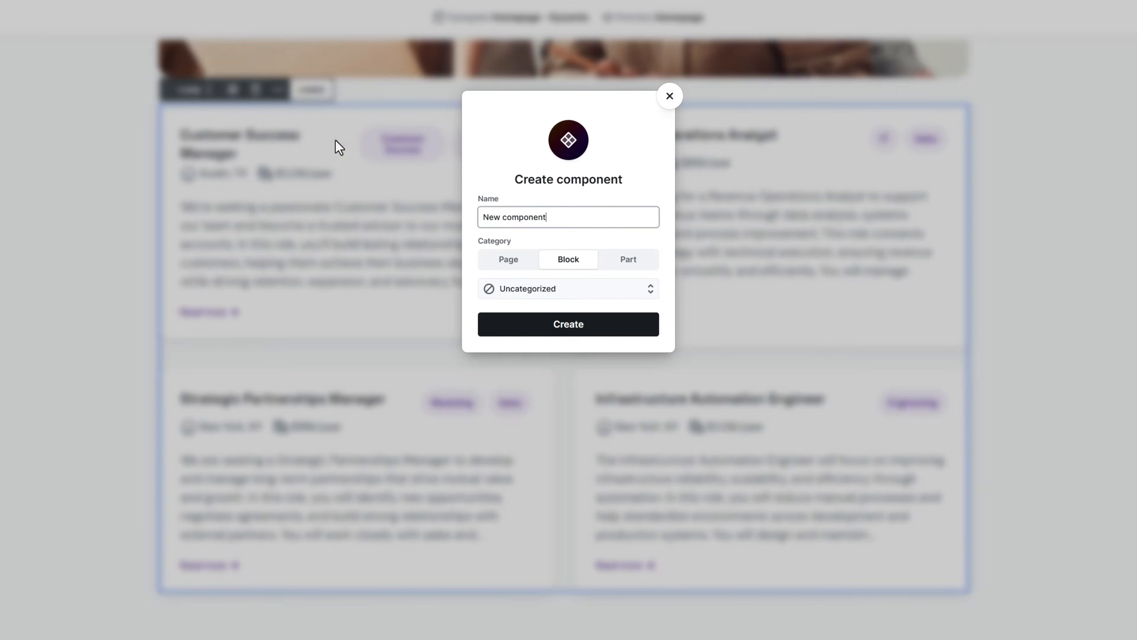
{"action": "left_click_drag", "start_coordinate": [553, 216], "coordinate": [470, 207]}
{"action": "type", "text": "Job cards"}
{"action": "left_click", "coordinate": [625, 261]}
{"action": "left_click", "coordinate": [568, 324]}
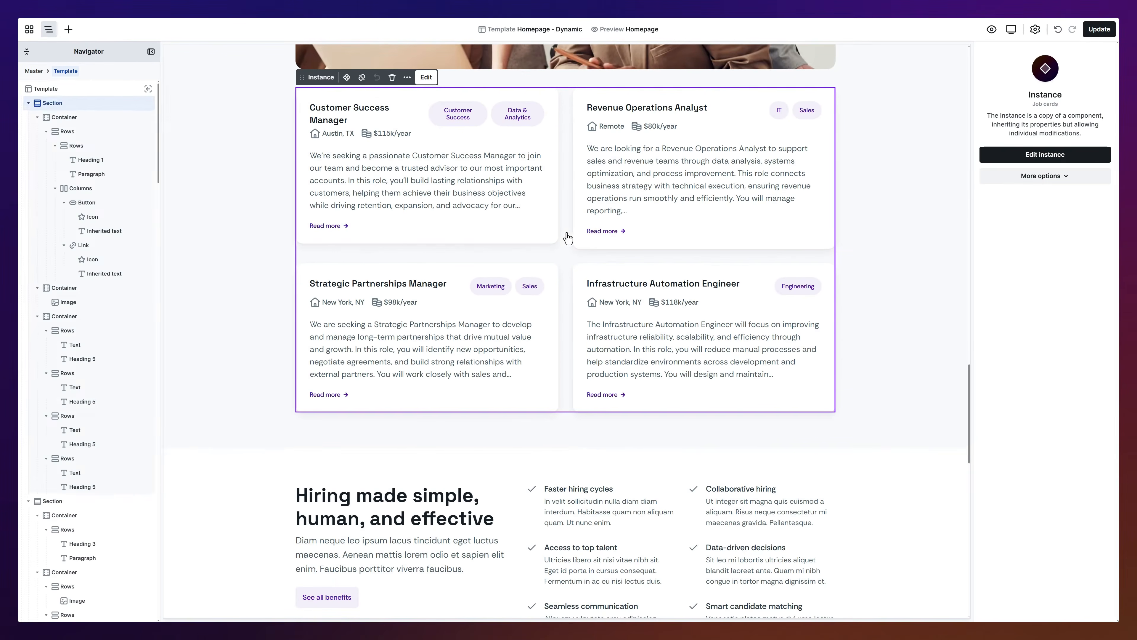
- Create a new template named "Jobs" with the Jobs archive template type
{"action": "left_click", "coordinate": [29, 29]}
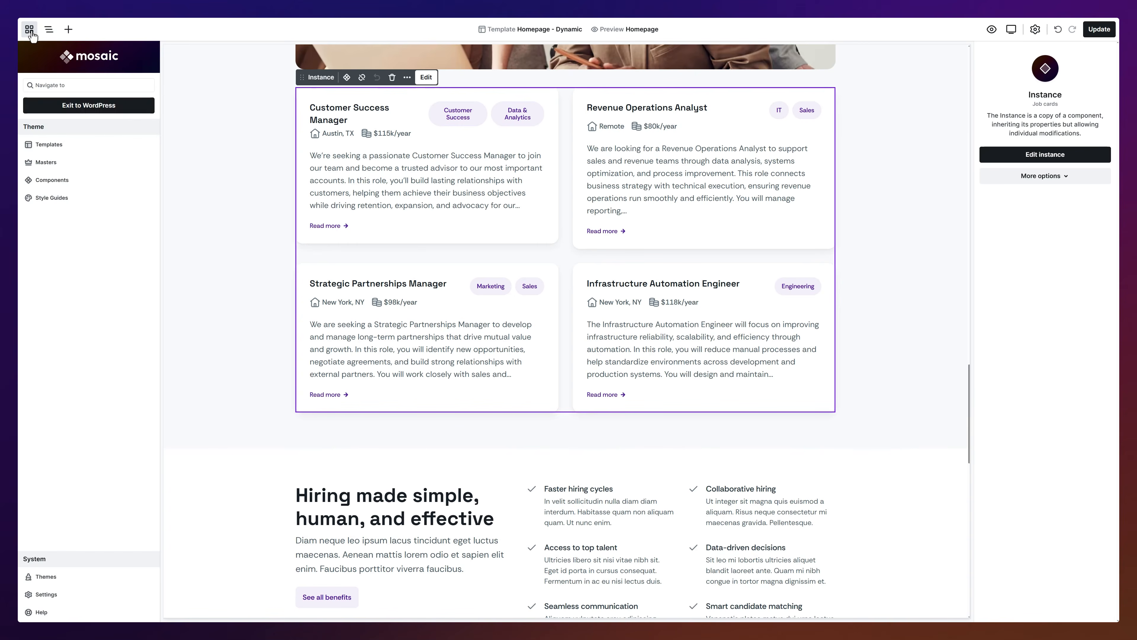
{"action": "left_click", "coordinate": [121, 144]}
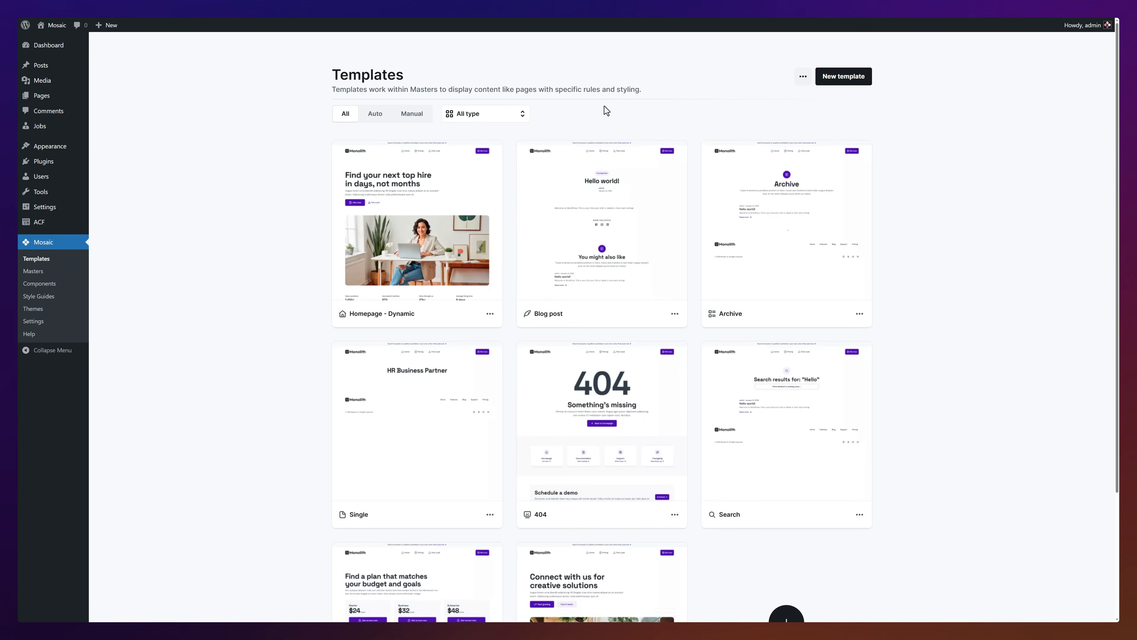
{"action": "left_click", "coordinate": [854, 86]}
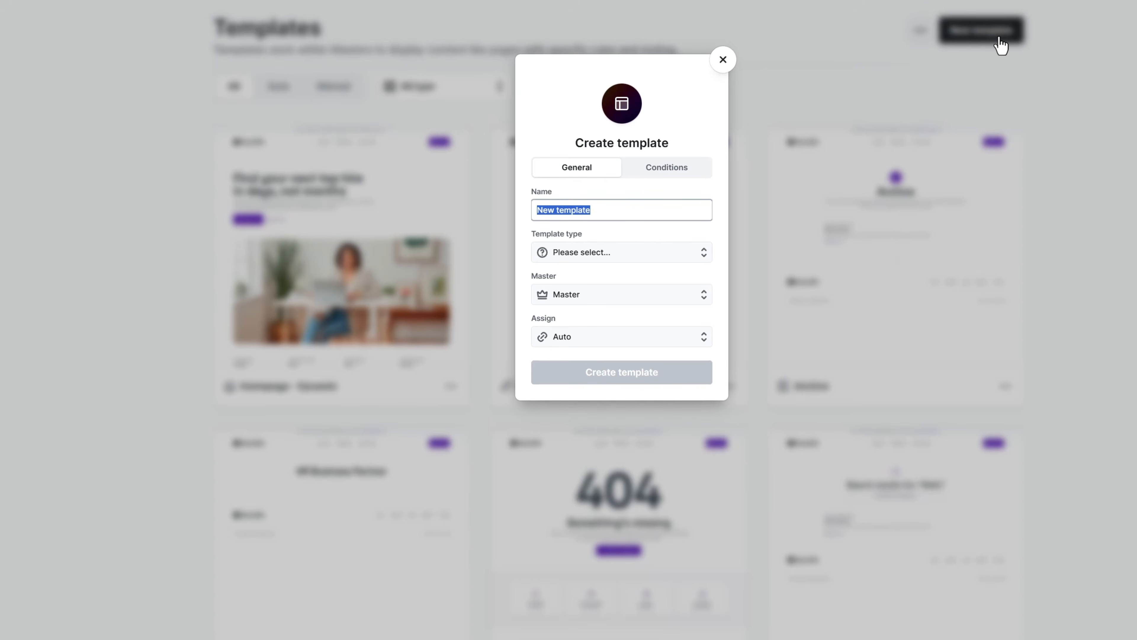
{"action": "type", "text": "Job"}
{"action": "left_click", "coordinate": [698, 254]}
{"action": "left_click_drag", "start_coordinate": [707, 286], "coordinate": [706, 337]}
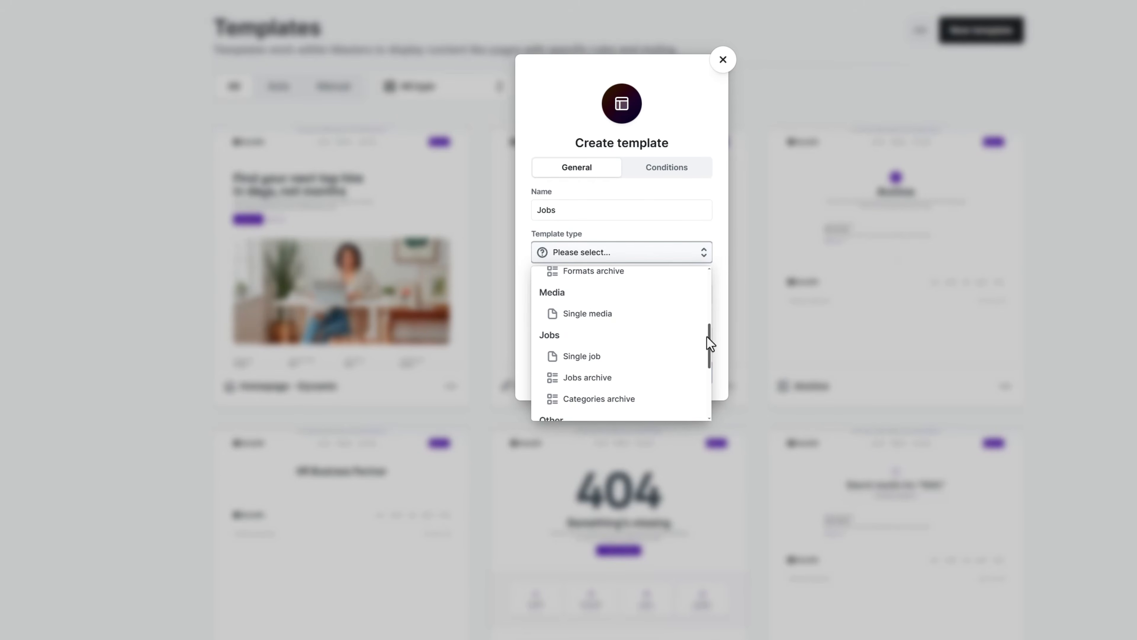
{"action": "left_click", "coordinate": [666, 385]}
{"action": "left_click", "coordinate": [666, 382]}
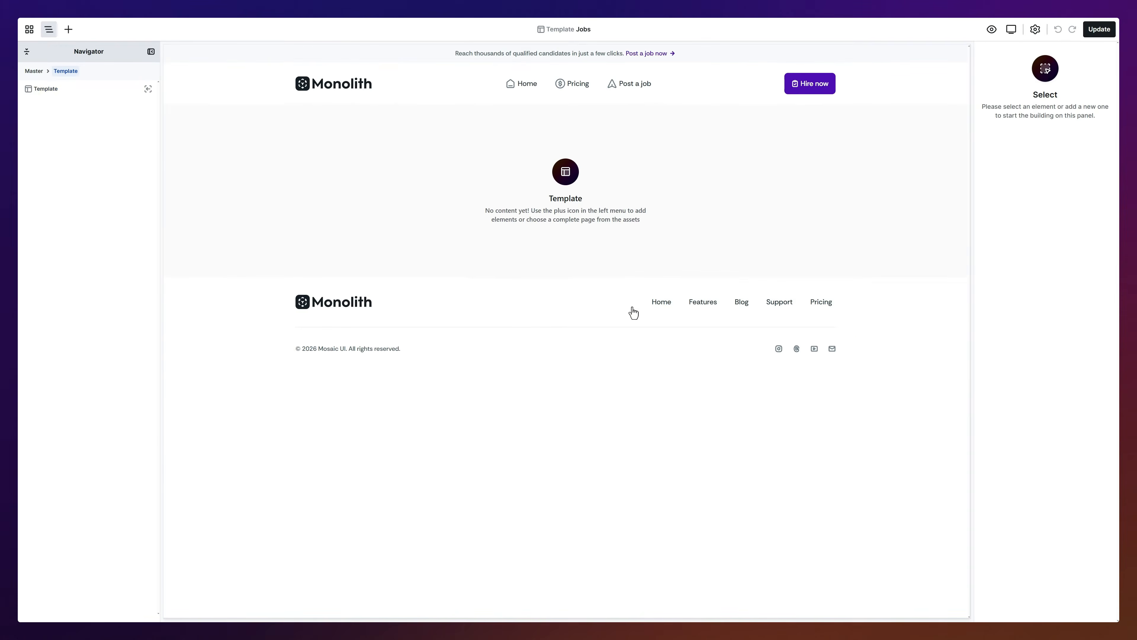
- Insert the Blog archive 04 page from the library into the empty Jobs template
{"action": "left_click", "coordinate": [70, 31]}
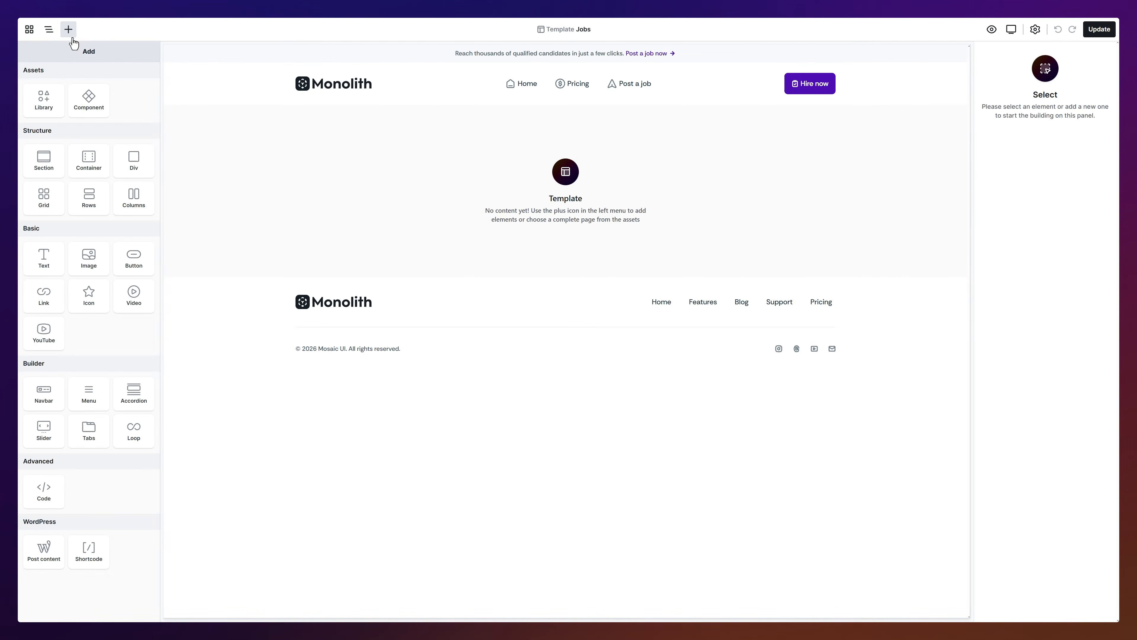
{"action": "left_click", "coordinate": [47, 100]}
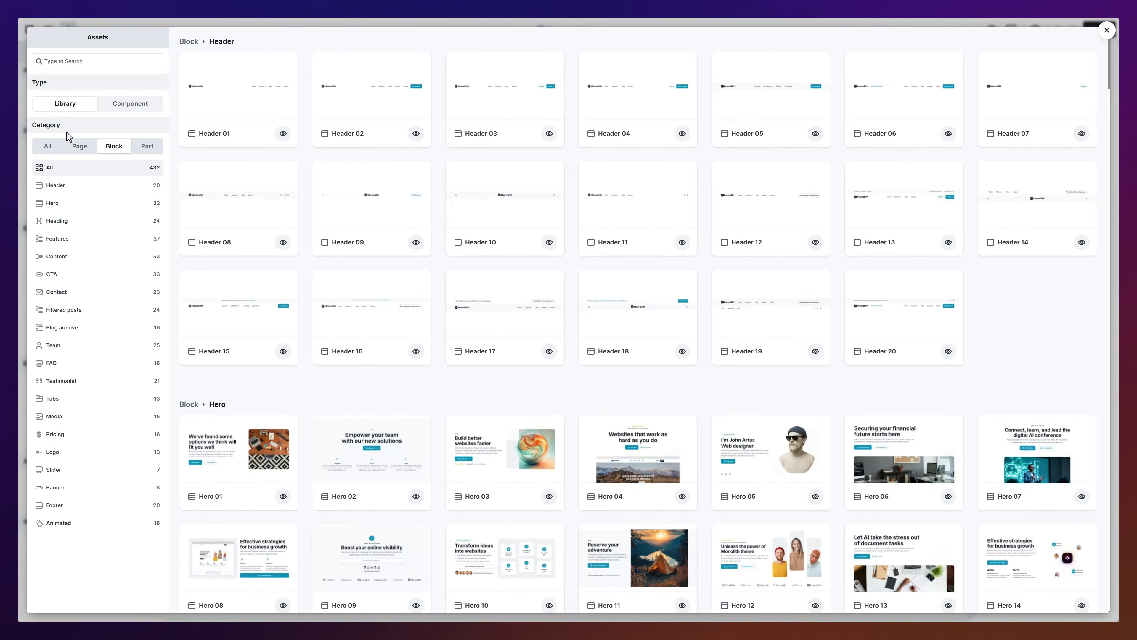
{"action": "left_click", "coordinate": [78, 146]}
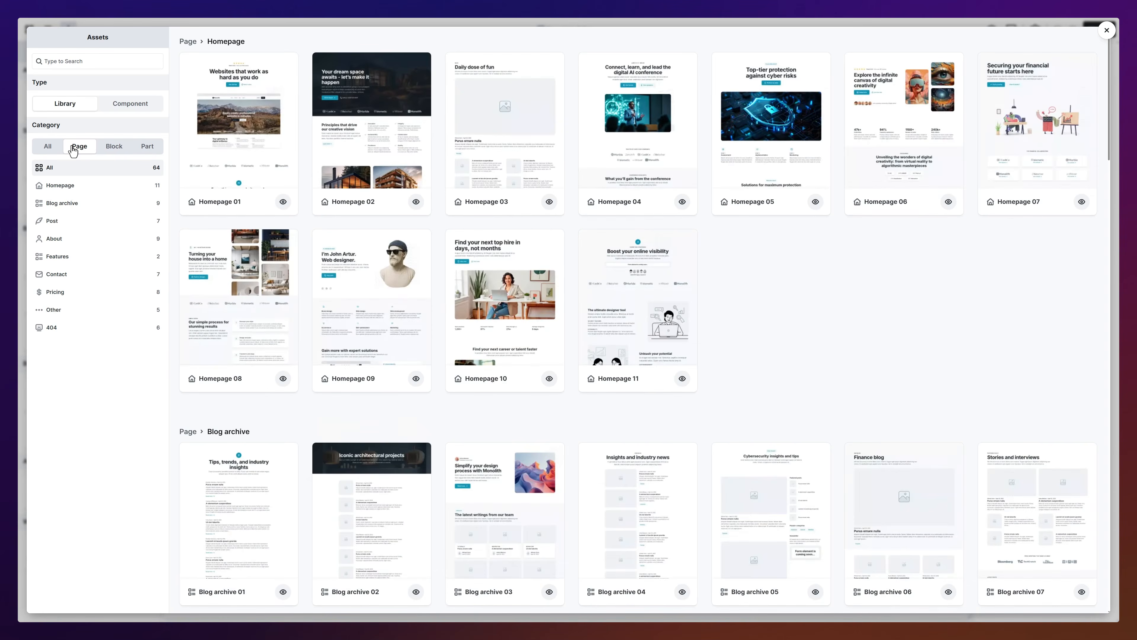
{"action": "left_click", "coordinate": [88, 205]}
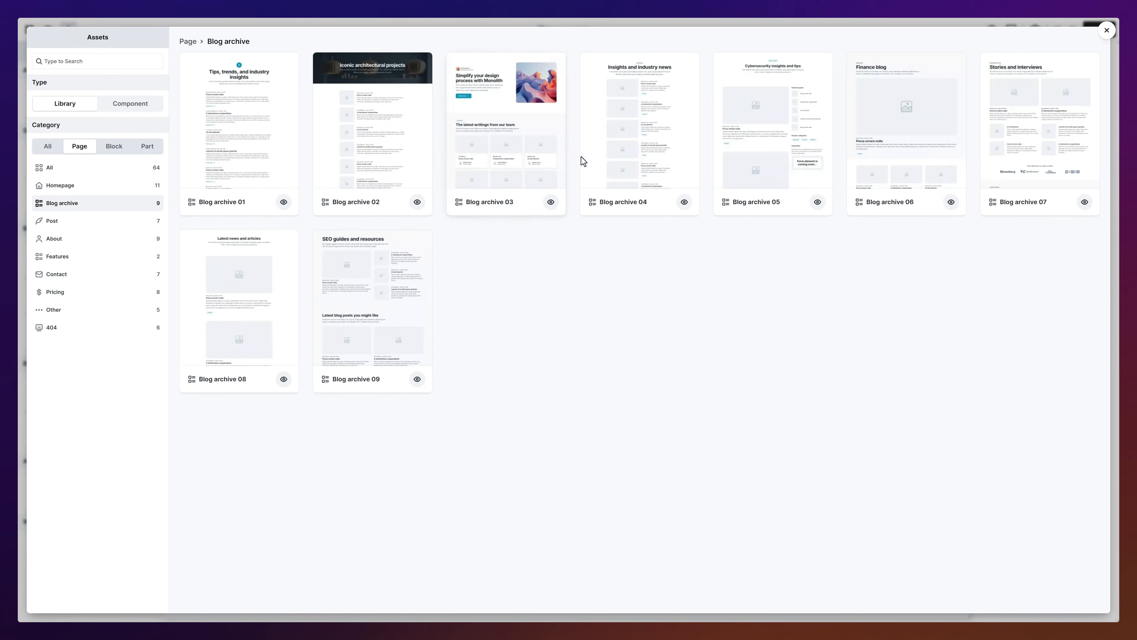
{"action": "left_click", "coordinate": [620, 157]}
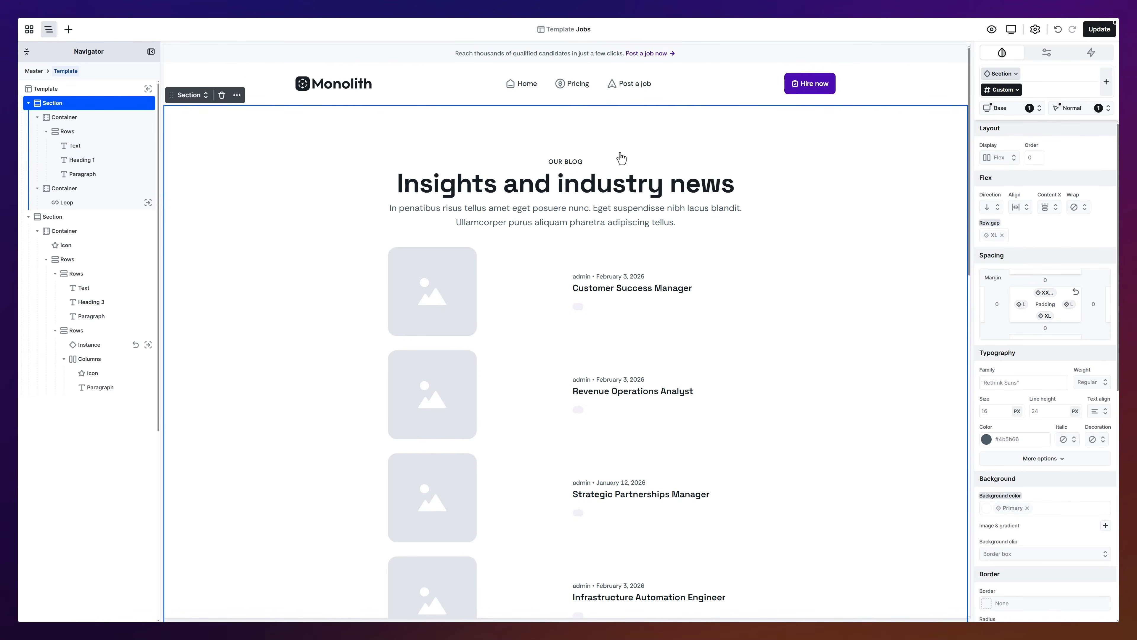
- Delete the Grid inside the archive loop's item and put the Job card component in its place
{"action": "double_click", "coordinate": [614, 265]}
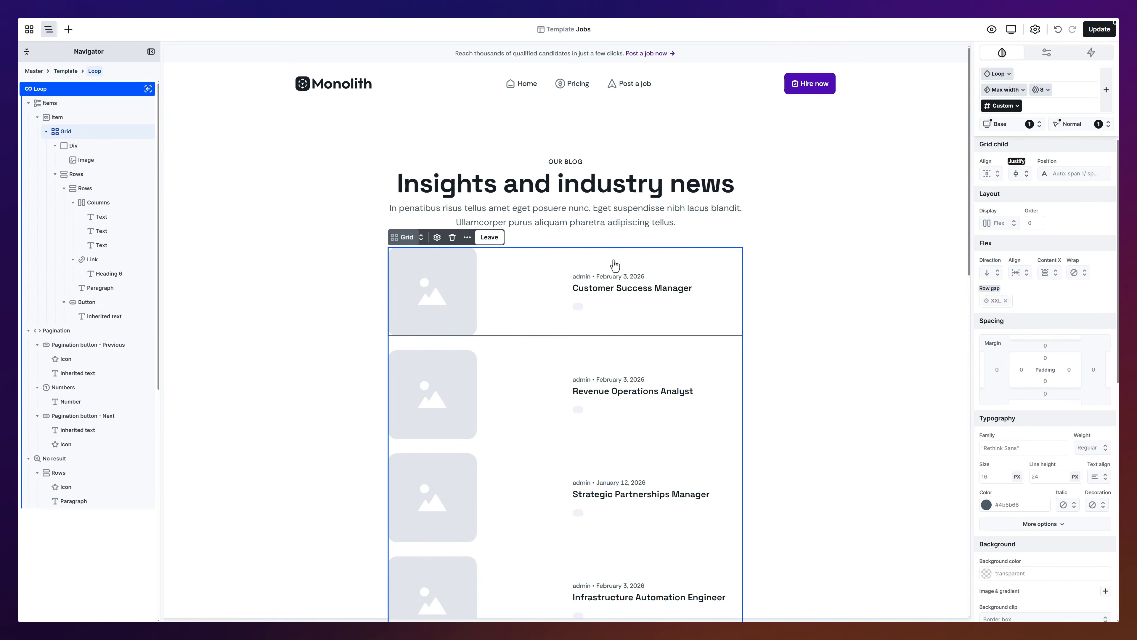
{"action": "left_click", "coordinate": [115, 132]}
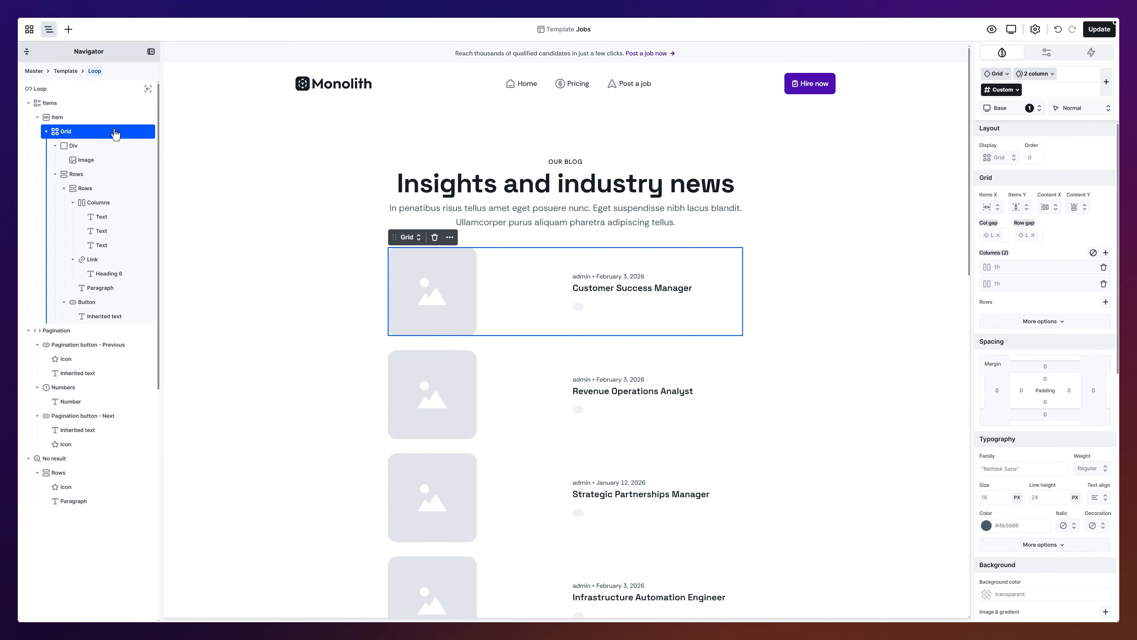
{"action": "key", "text": "Delete"}
{"action": "left_click", "coordinate": [68, 31]}
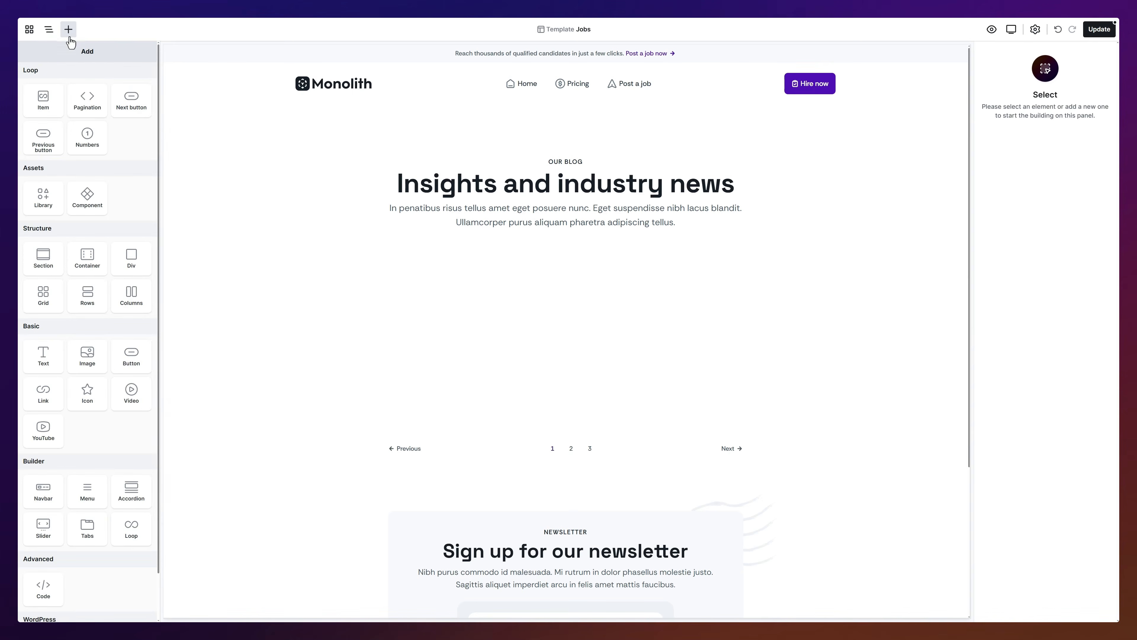
{"action": "left_click_drag", "start_coordinate": [88, 195], "coordinate": [484, 255]}
{"action": "left_click", "coordinate": [393, 252]}
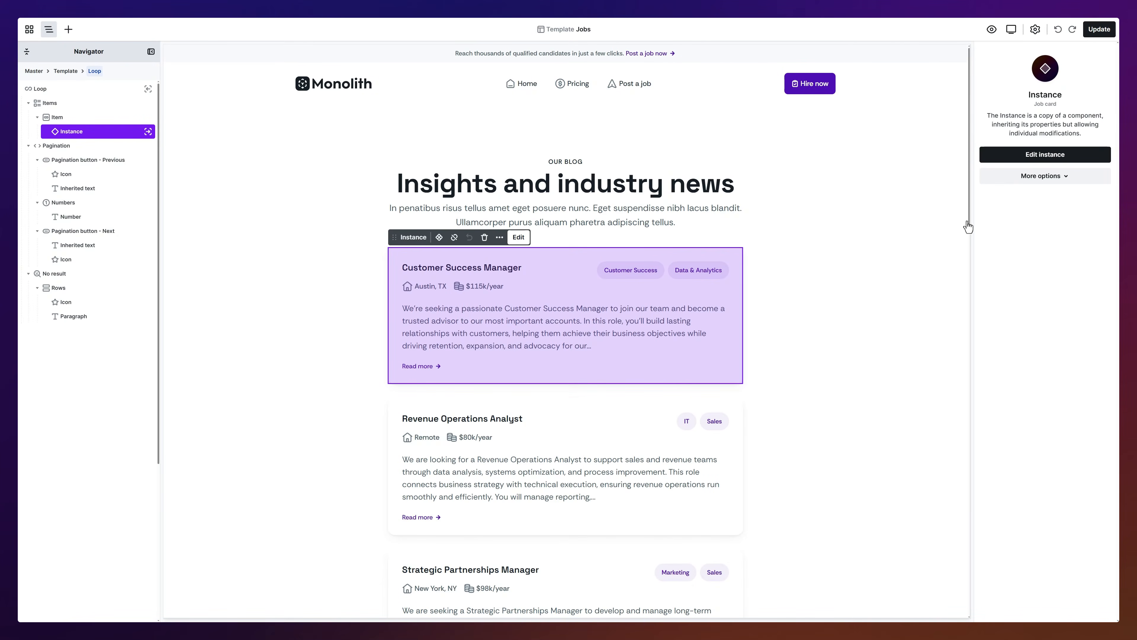
- Check the archive loop's pagination and change its No result text to "No jobs found"
{"action": "left_click_drag", "start_coordinate": [968, 226], "coordinate": [969, 546]}
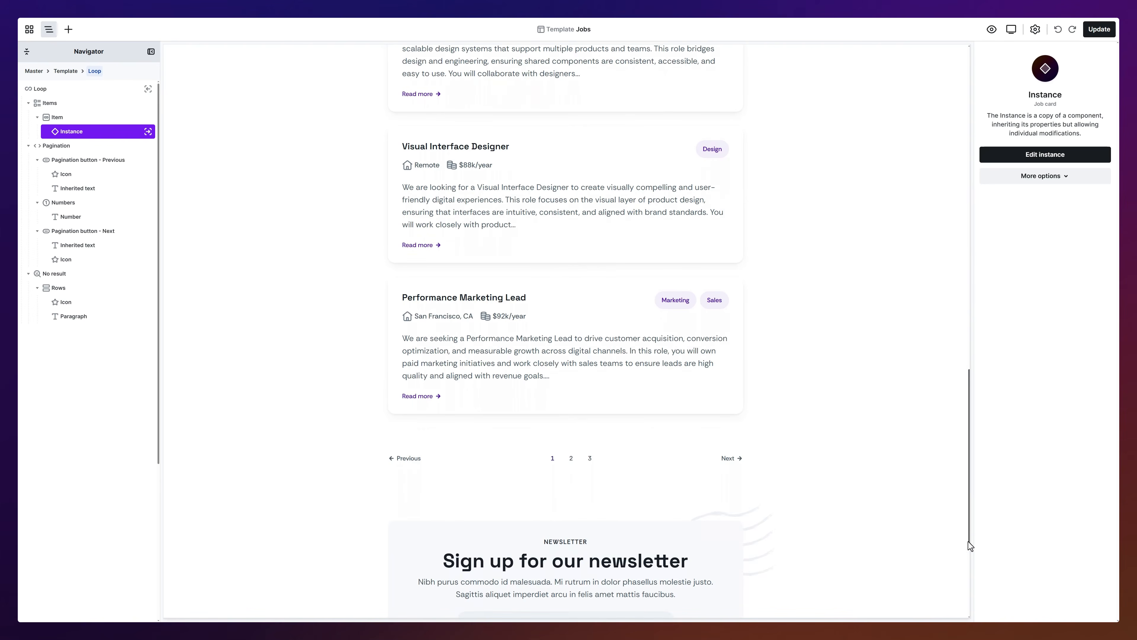
{"action": "left_click", "coordinate": [727, 462]}
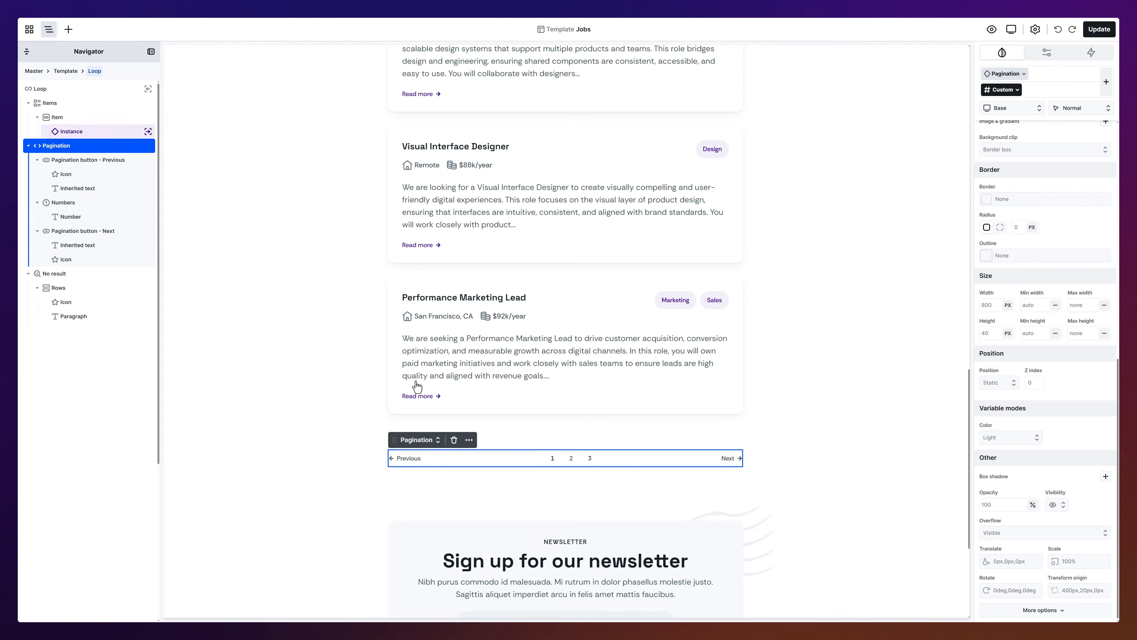
{"action": "left_click", "coordinate": [128, 276]}
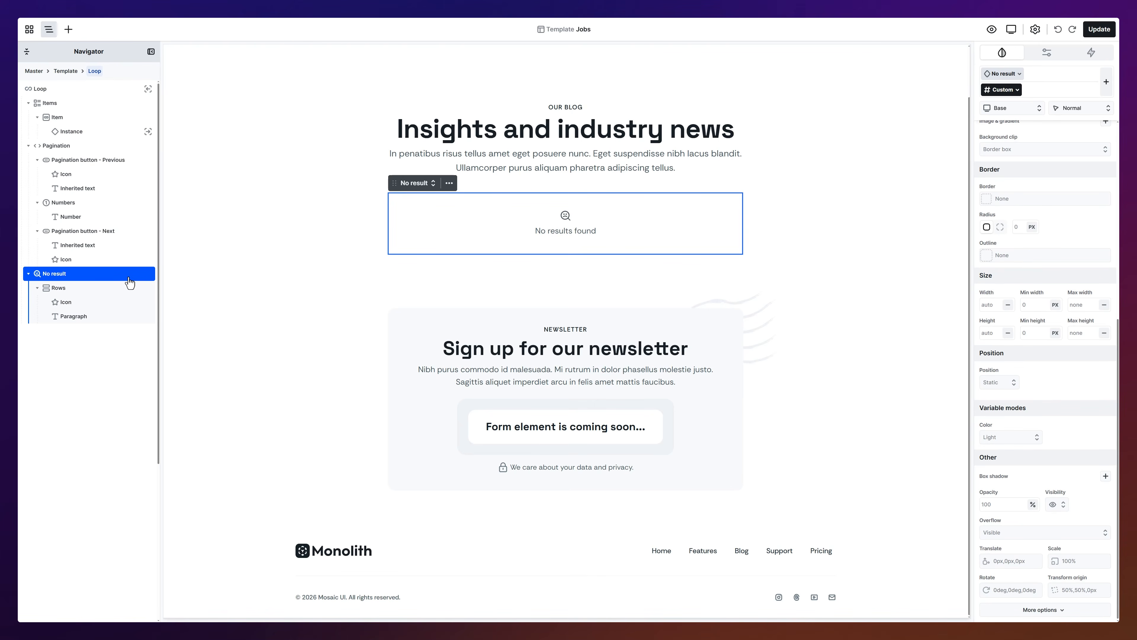
{"action": "left_click", "coordinate": [557, 234]}
{"action": "double_click", "coordinate": [560, 233]}
{"action": "type", "text": "jobs"}
{"action": "left_click", "coordinate": [569, 253]}
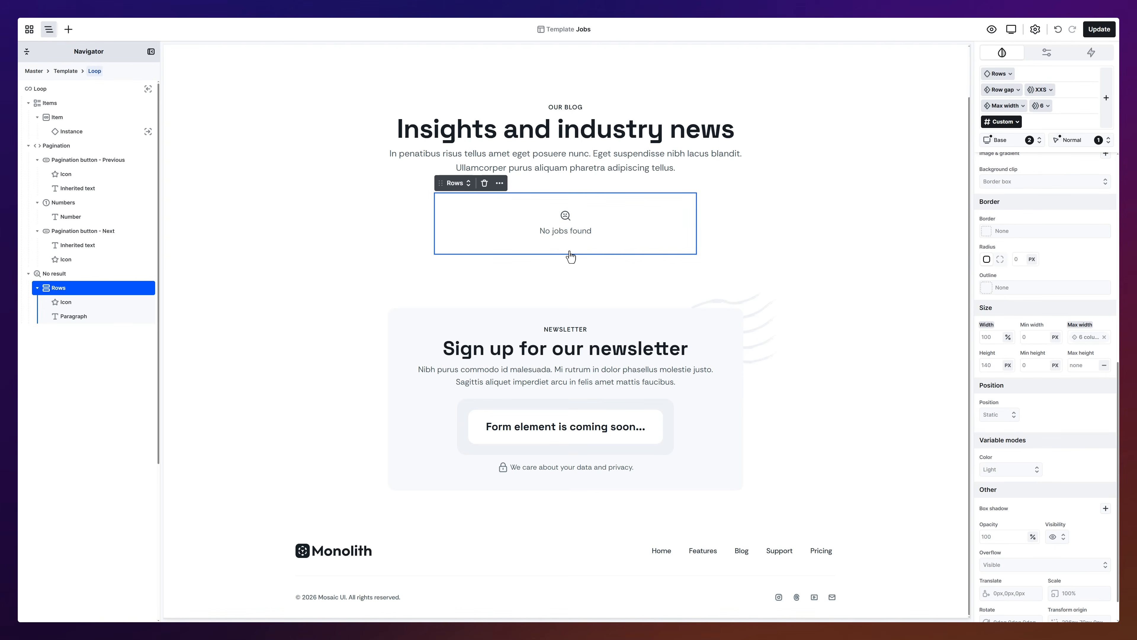
- Create a new template named "Job" with the Single job template type
{"action": "left_click", "coordinate": [29, 29]}
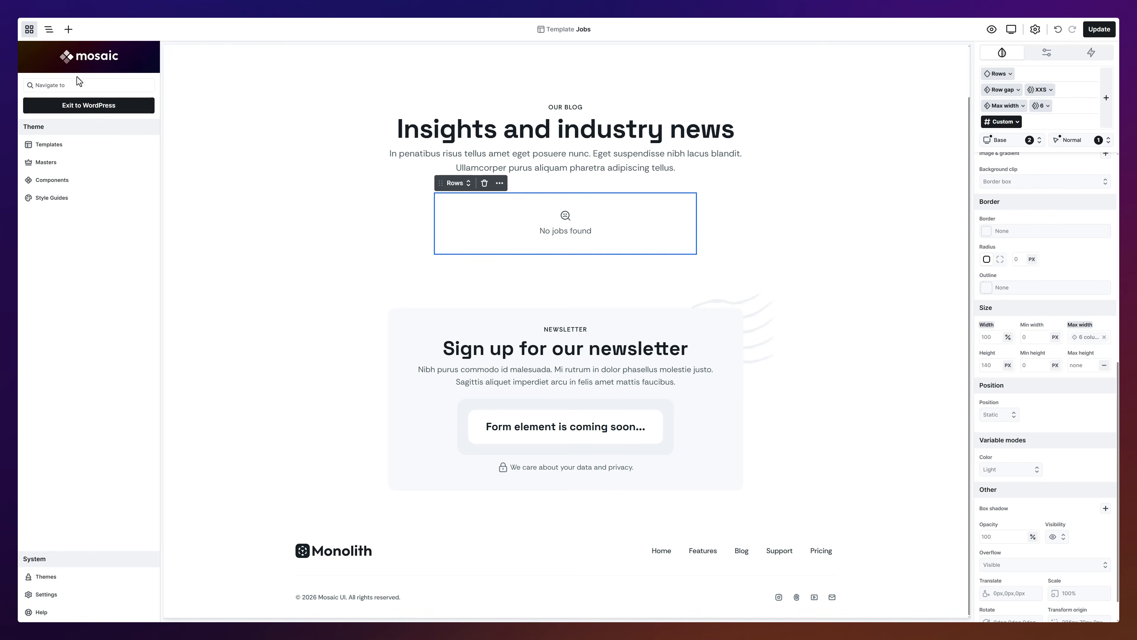
{"action": "left_click", "coordinate": [128, 147]}
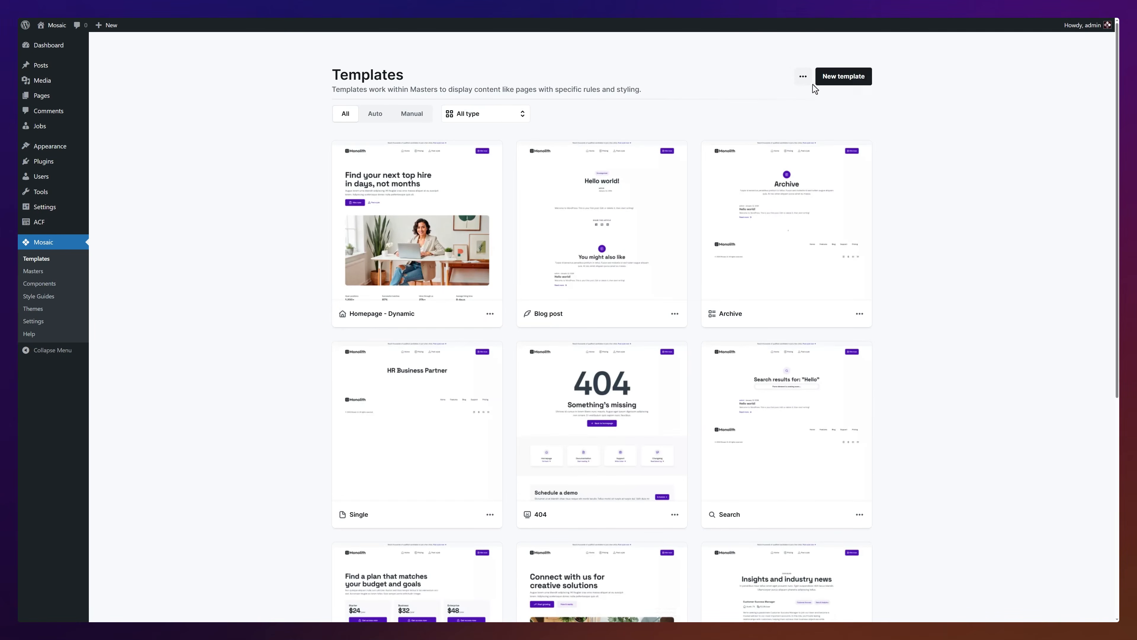
{"action": "left_click", "coordinate": [843, 78]}
{"action": "type", "text": "Job"}
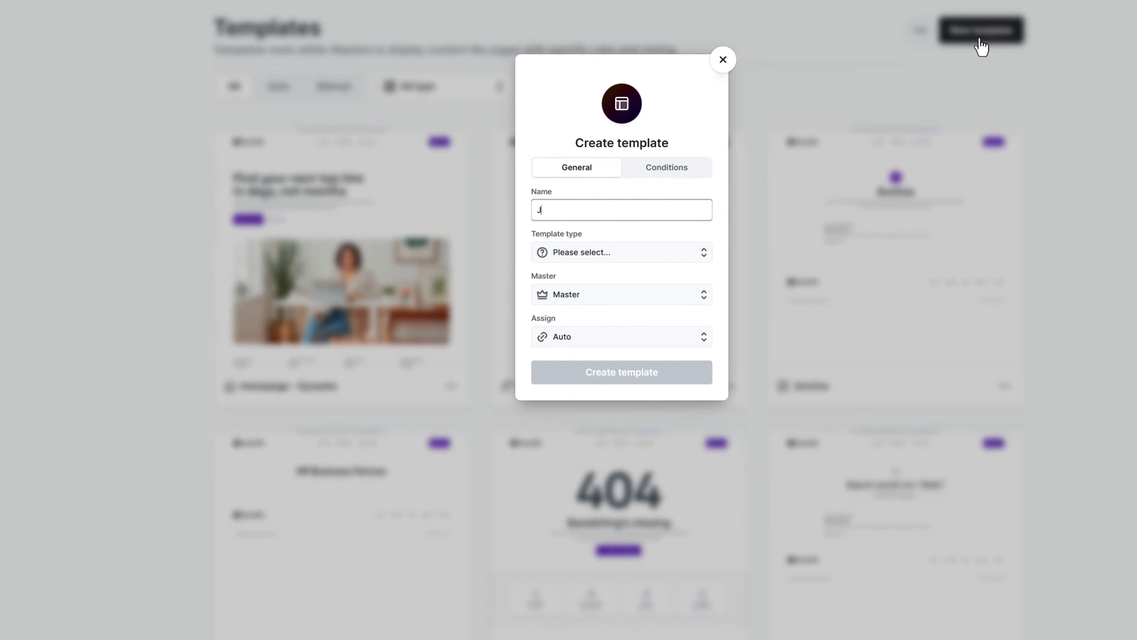
{"action": "left_click", "coordinate": [704, 253]}
{"action": "left_click_drag", "start_coordinate": [707, 282], "coordinate": [693, 341]}
{"action": "left_click", "coordinate": [673, 352]}
{"action": "left_click", "coordinate": [639, 378]}
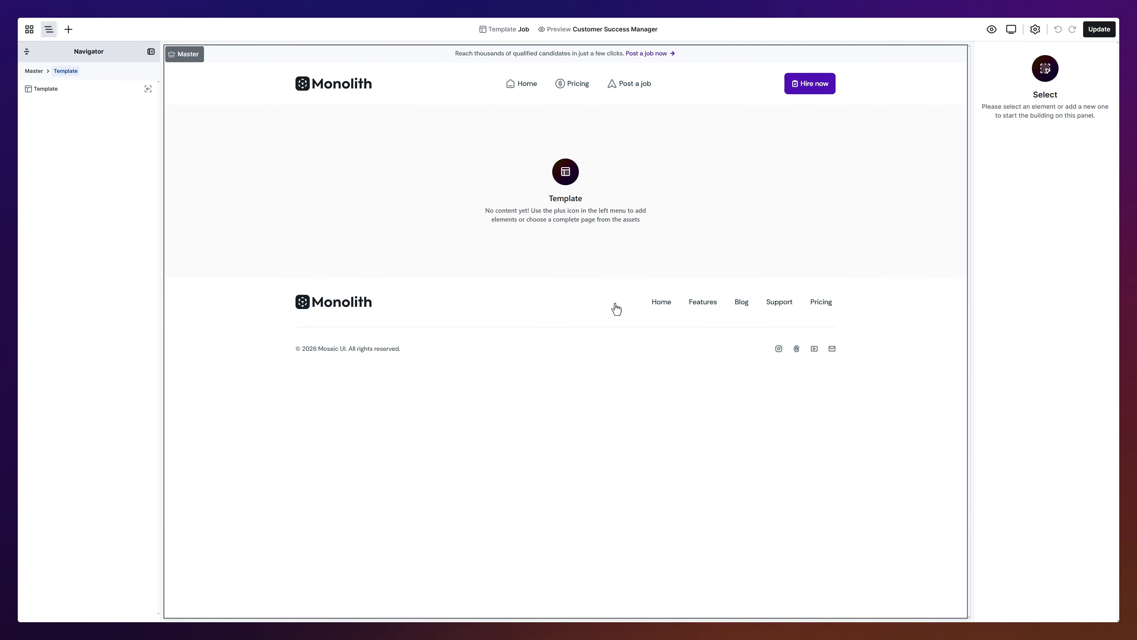
- Insert the Job post component into the empty Job template
{"action": "left_click", "coordinate": [68, 29]}
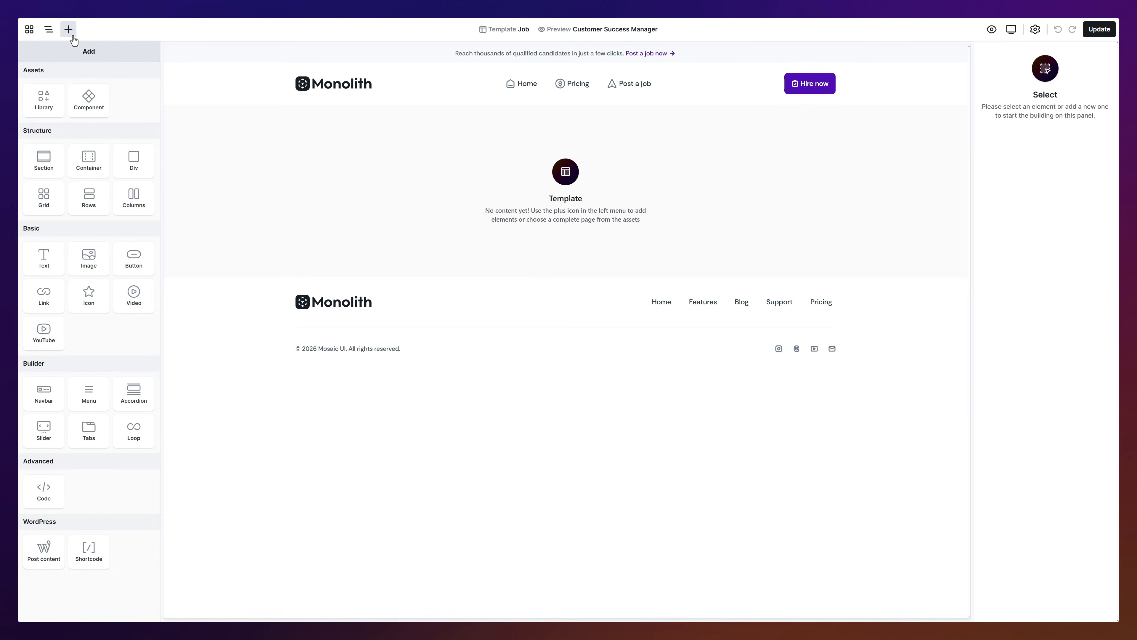
{"action": "left_click", "coordinate": [84, 96]}
{"action": "left_click", "coordinate": [224, 107]}
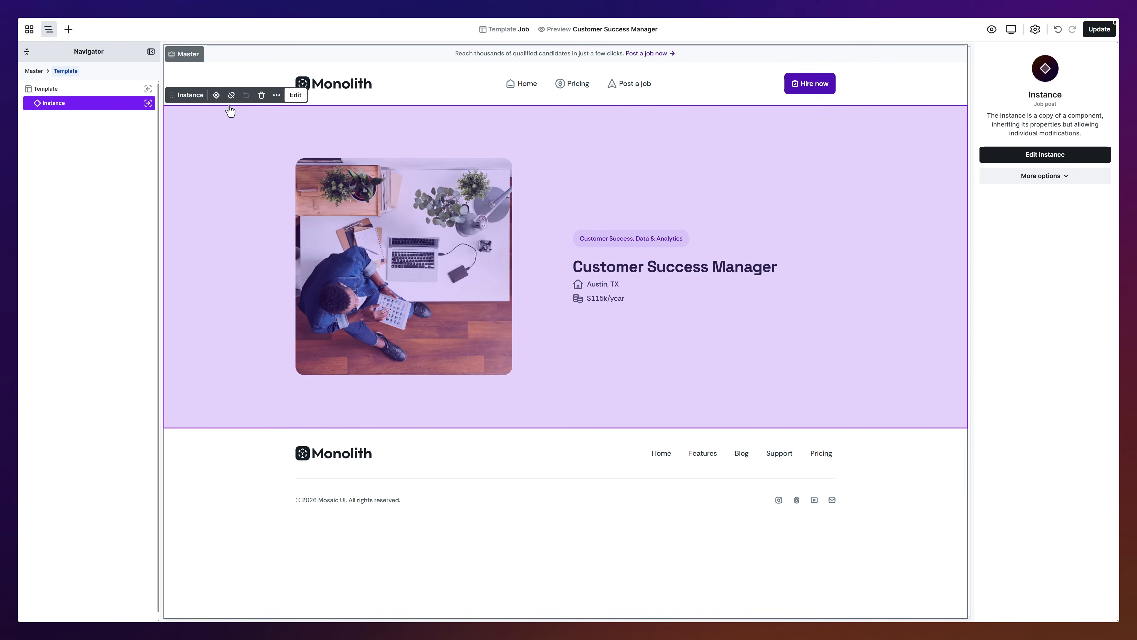
- Add a Post content element below the Job post component, followed by an empty Section
{"action": "left_click", "coordinate": [68, 29]}
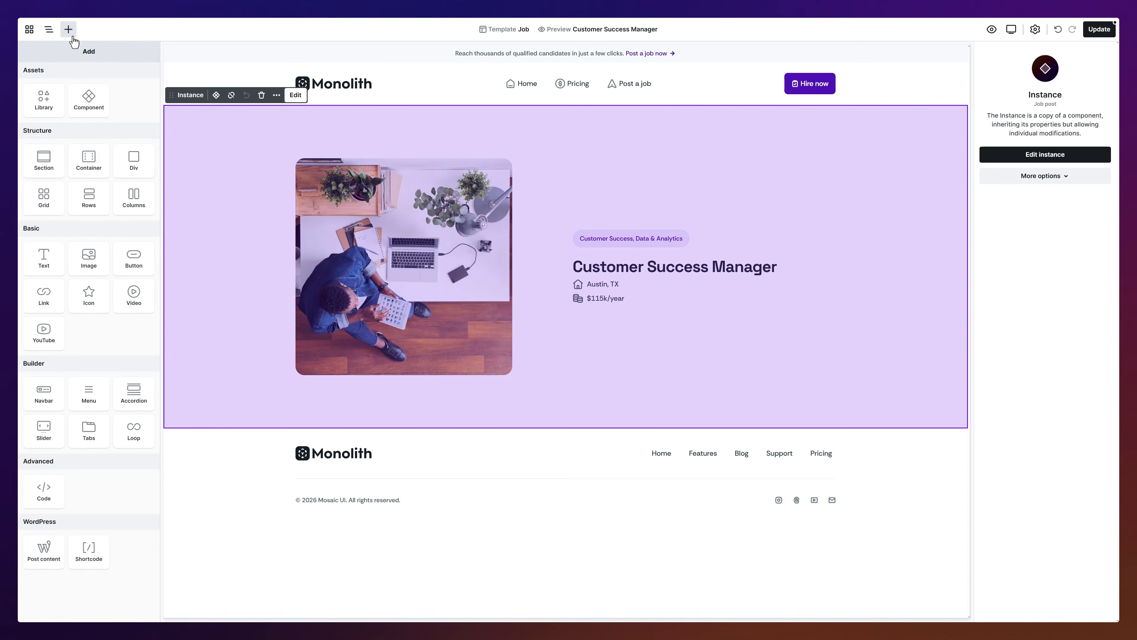
{"action": "left_click", "coordinate": [43, 552]}
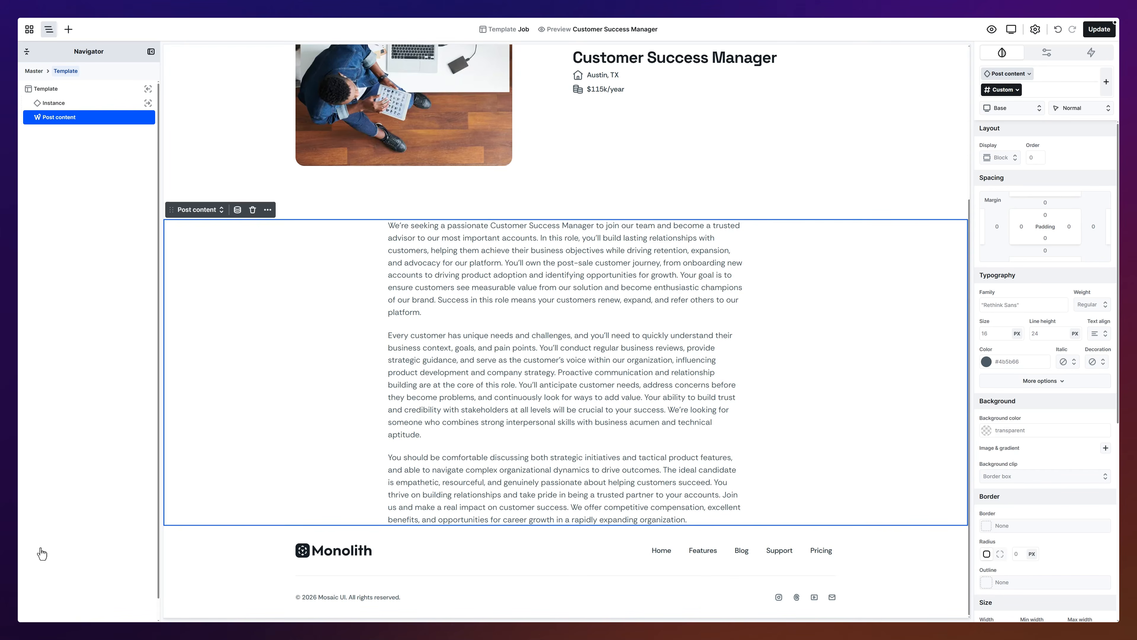
{"action": "left_click", "coordinate": [70, 34]}
{"action": "left_click", "coordinate": [51, 167]}
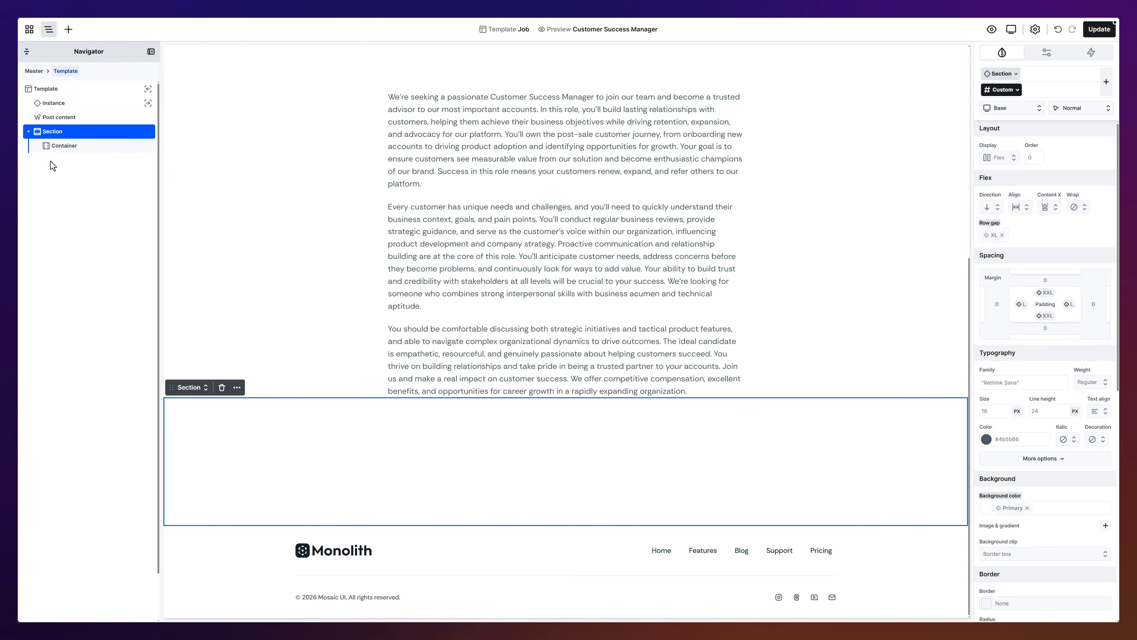
- Insert the Job cards component into the Container of the empty Section below the Post content
{"action": "left_click", "coordinate": [56, 146]}
{"action": "left_click", "coordinate": [68, 29]}
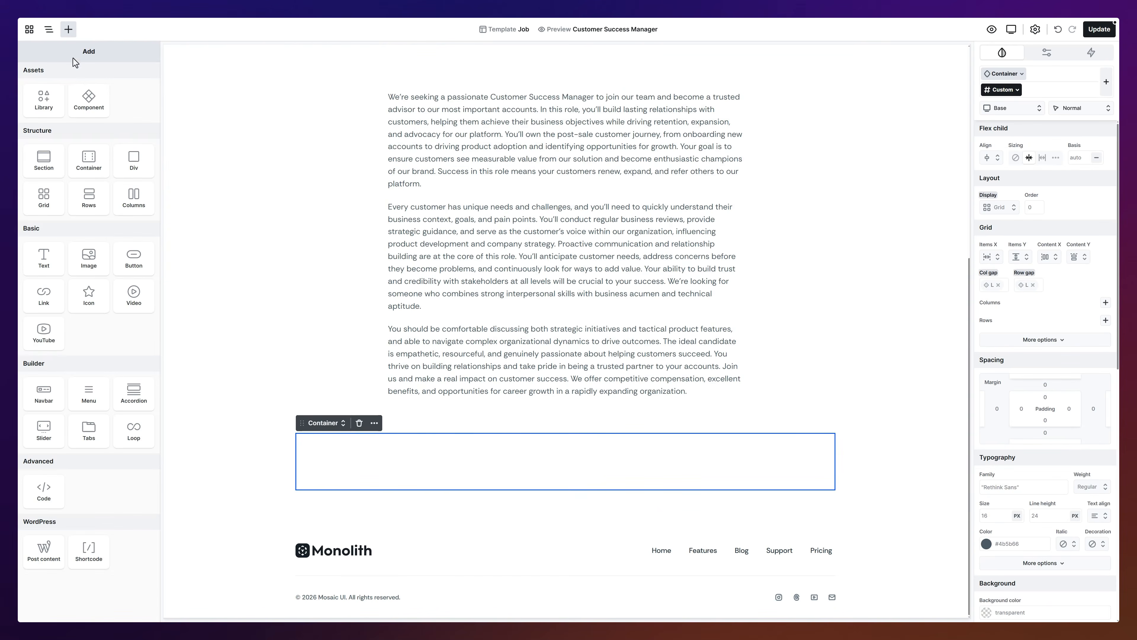
{"action": "left_click", "coordinate": [87, 98]}
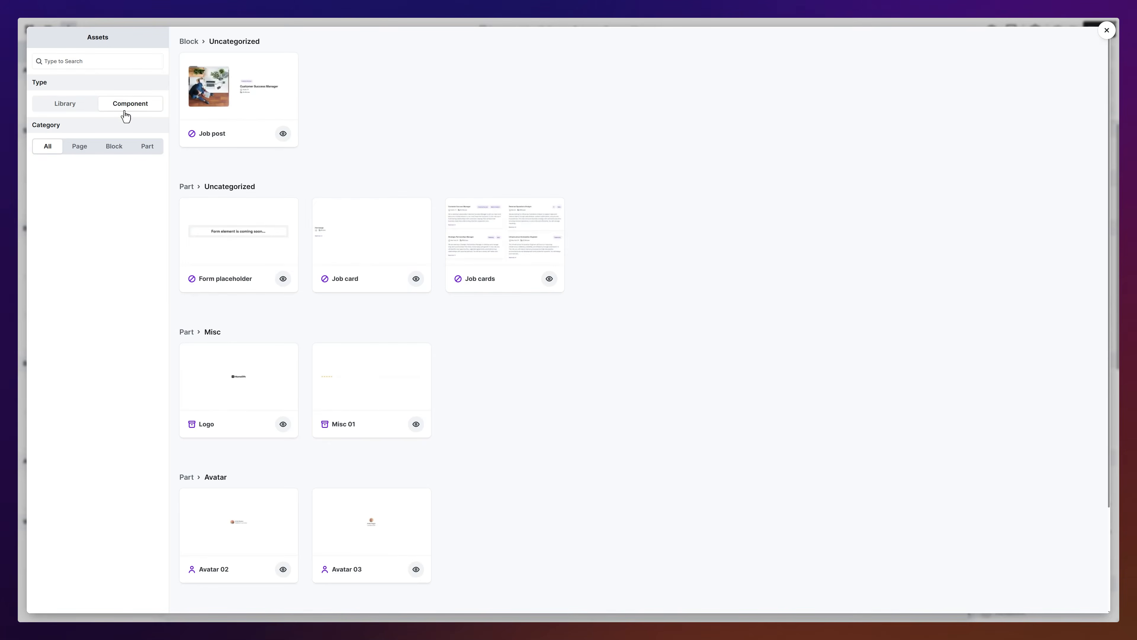
{"action": "left_click", "coordinate": [497, 249]}
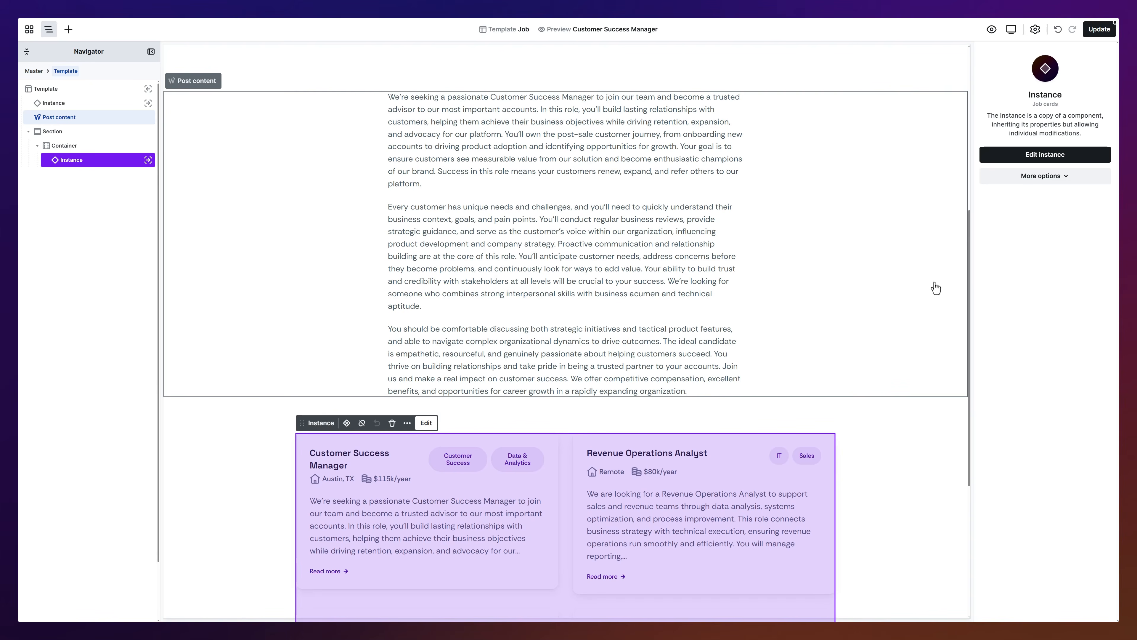
- Edit the Job cards instance and filter its loop with a Job rule that excludes the dynamic Job ID
{"action": "left_click_drag", "start_coordinate": [968, 290], "coordinate": [970, 389]}
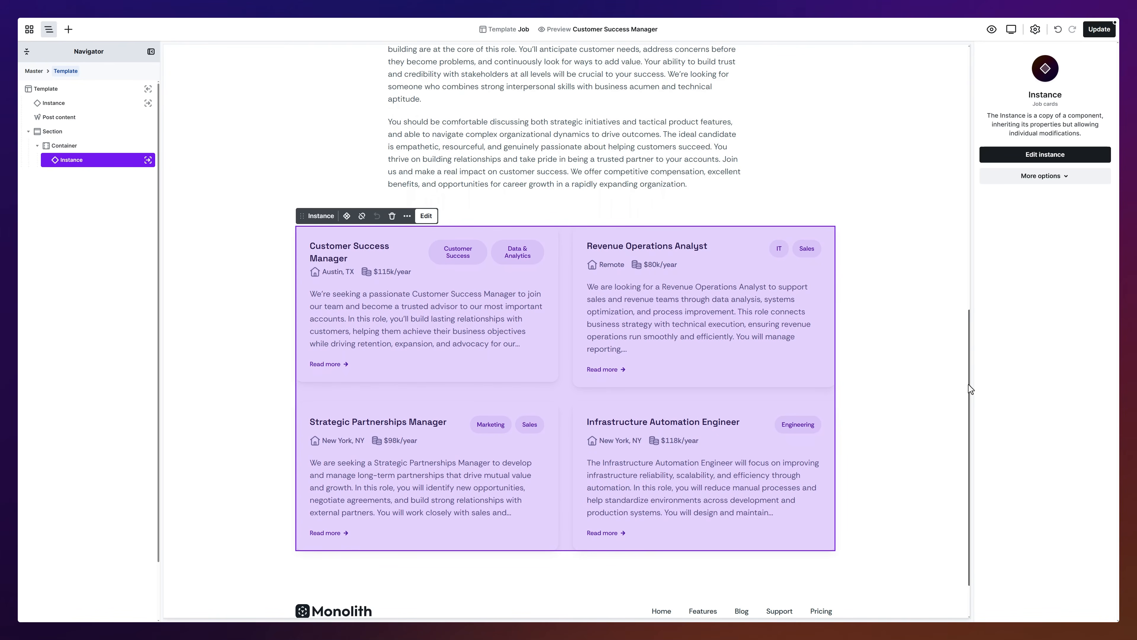
{"action": "left_click", "coordinate": [1045, 155]}
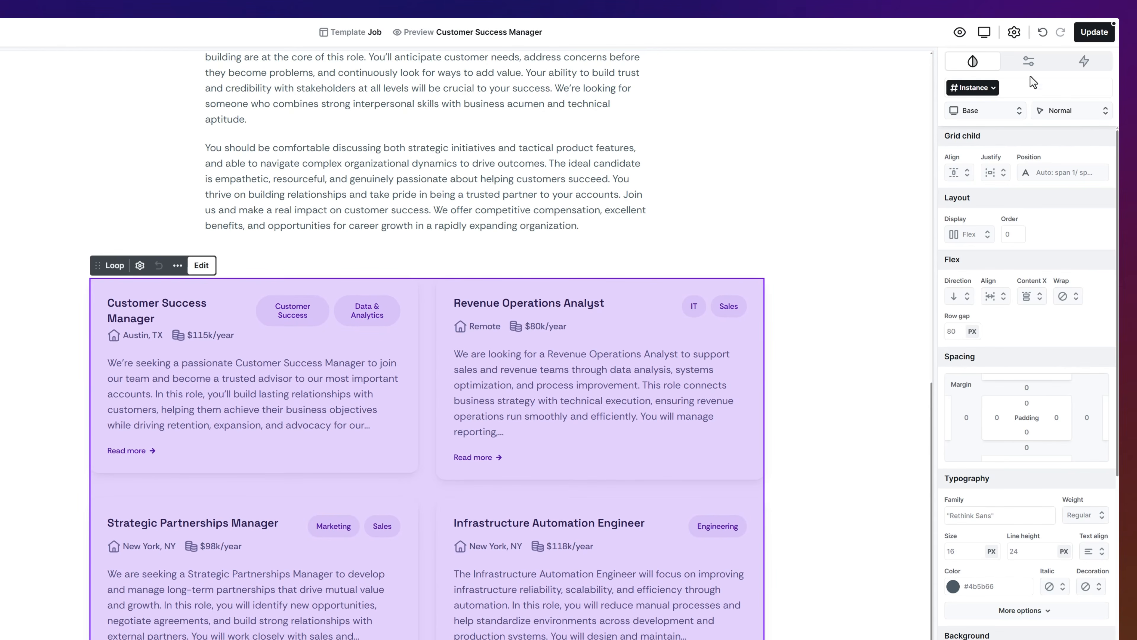
{"action": "left_click", "coordinate": [1029, 63]}
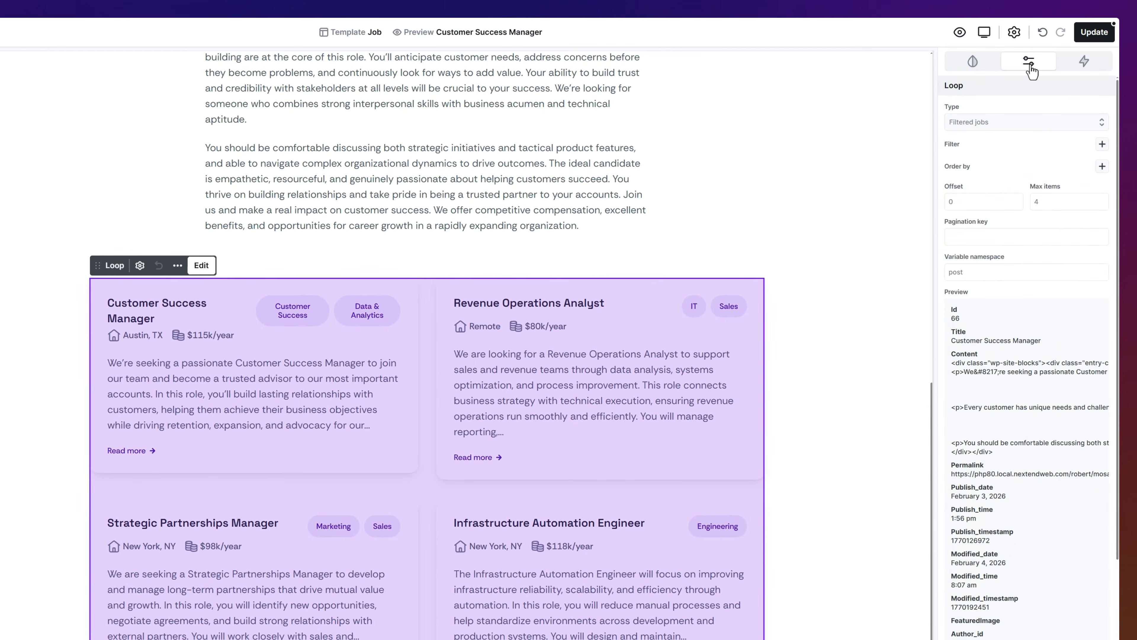
{"action": "left_click", "coordinate": [1101, 145]}
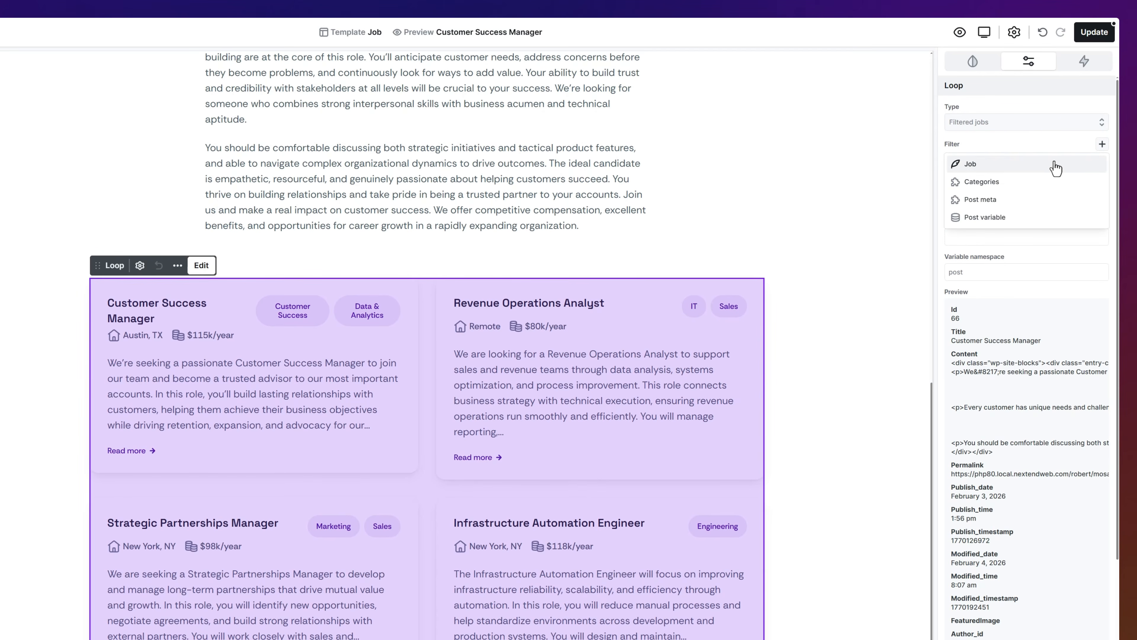
{"action": "left_click", "coordinate": [1056, 167]}
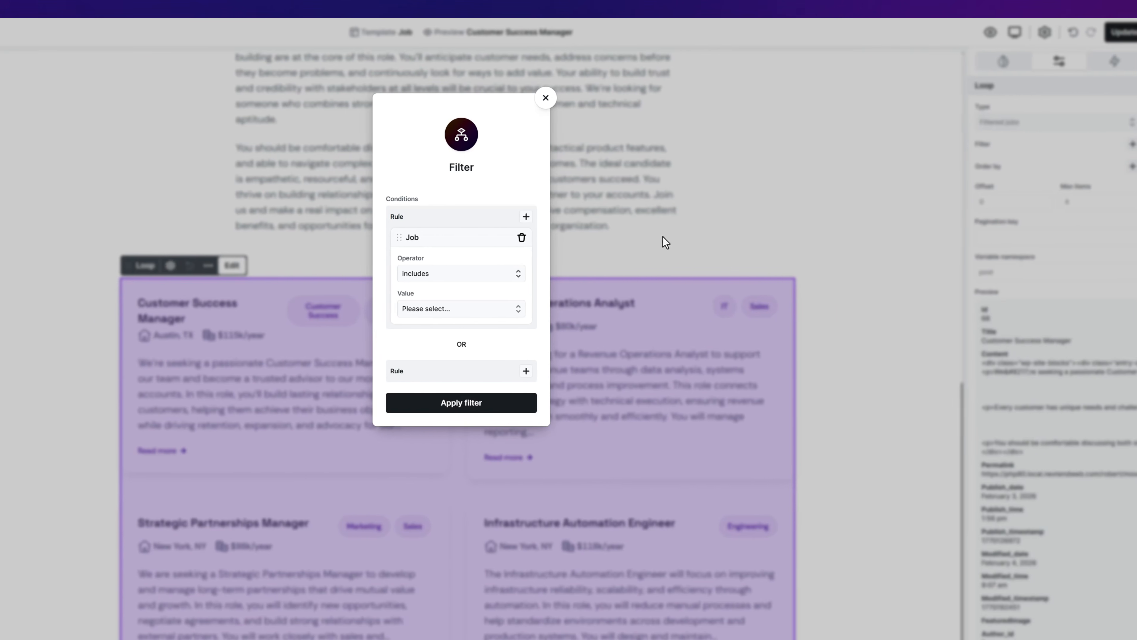
{"action": "left_click", "coordinate": [468, 275]}
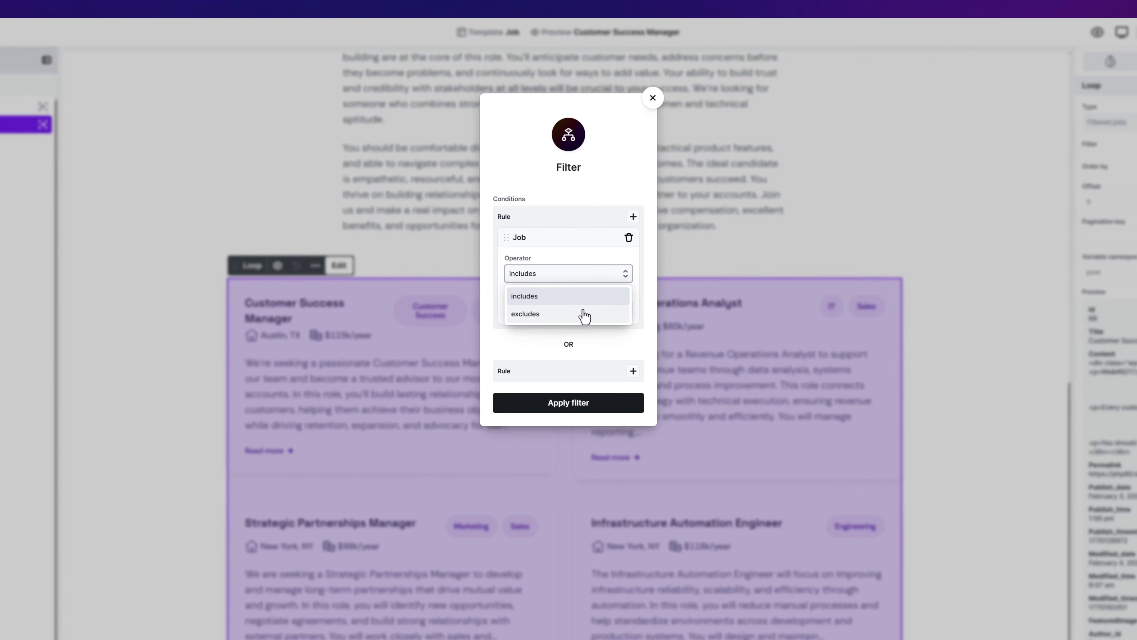
{"action": "left_click", "coordinate": [584, 315]}
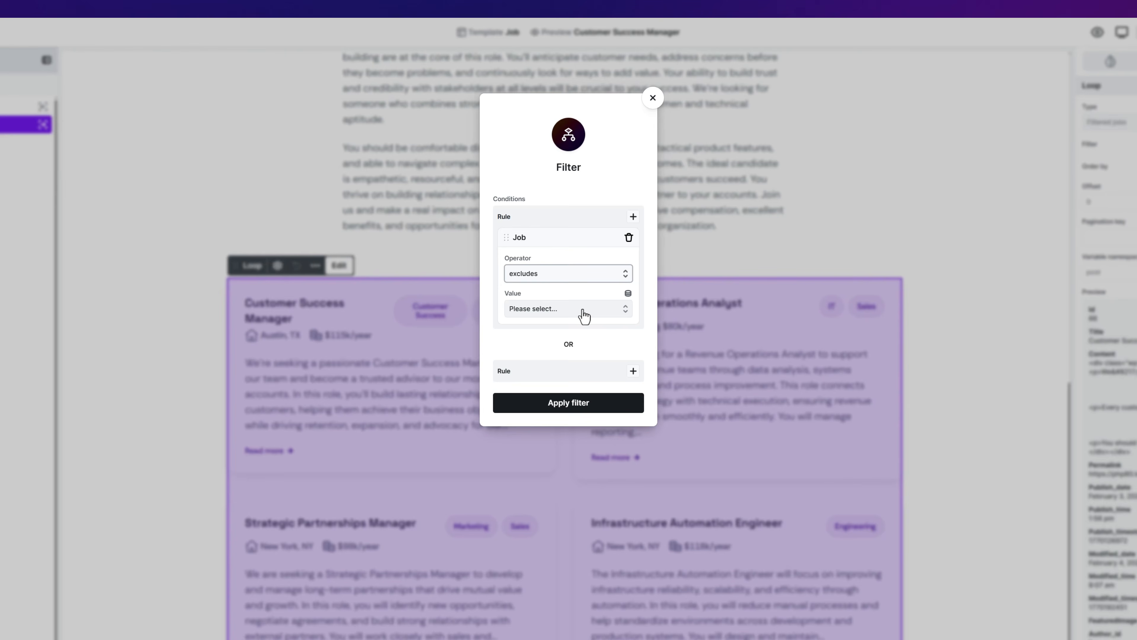
{"action": "left_click", "coordinate": [628, 296]}
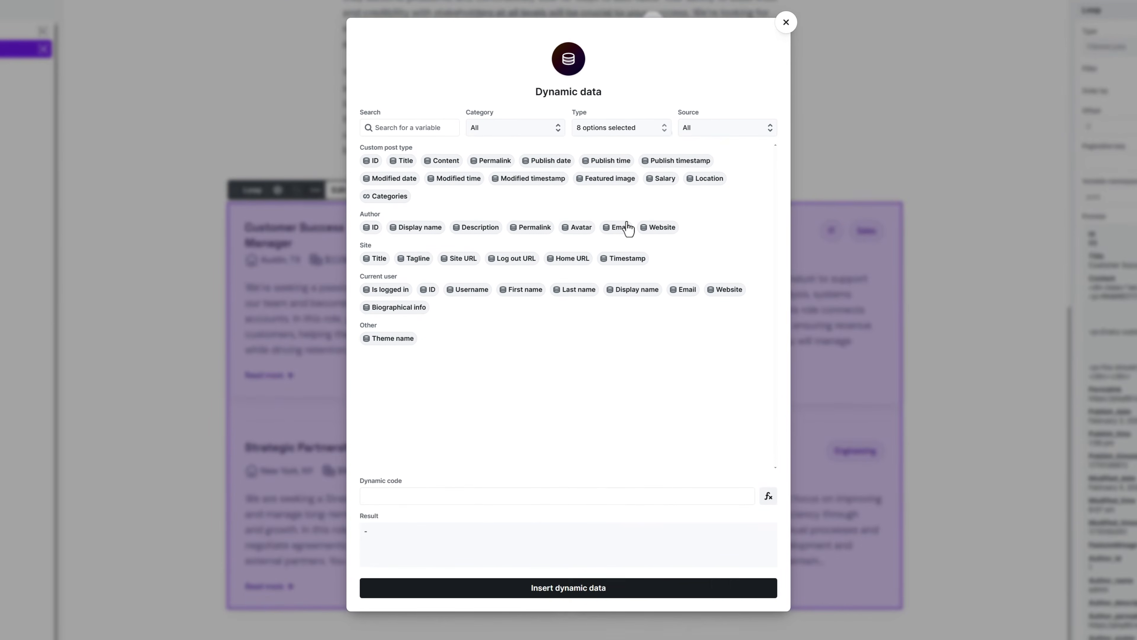
{"action": "left_click", "coordinate": [375, 163]}
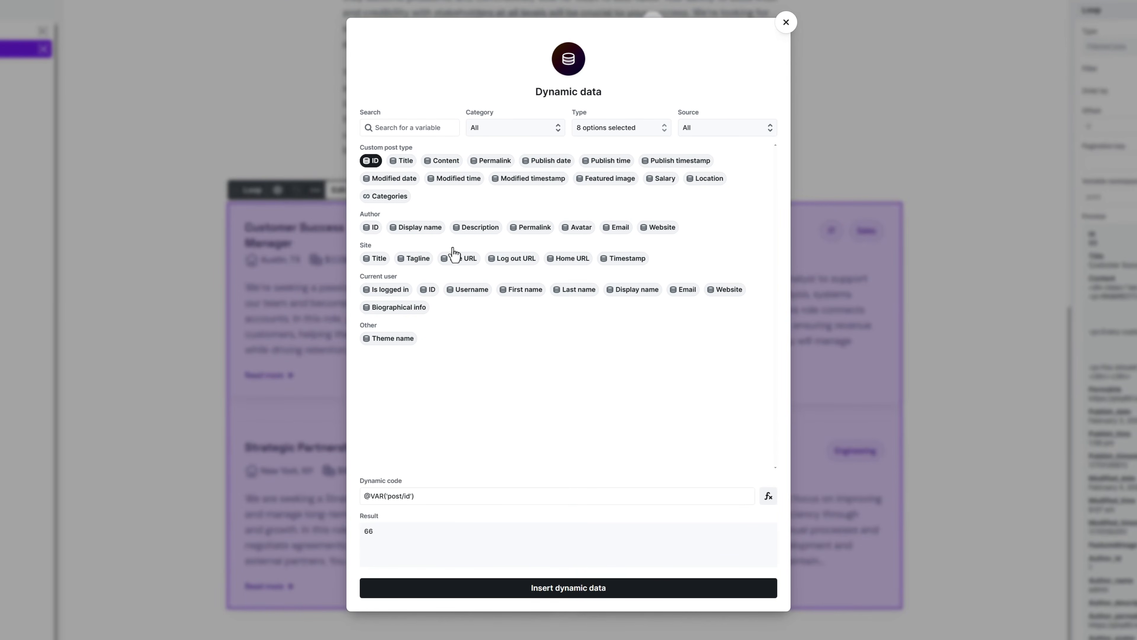
{"action": "left_click", "coordinate": [569, 588]}
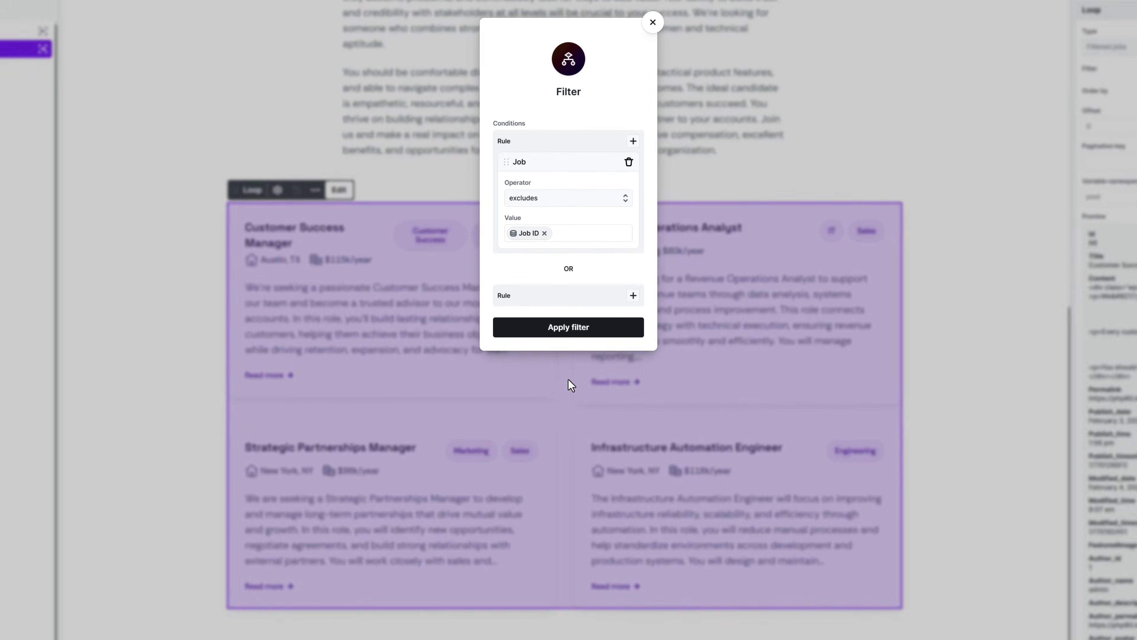
{"action": "left_click", "coordinate": [568, 331]}
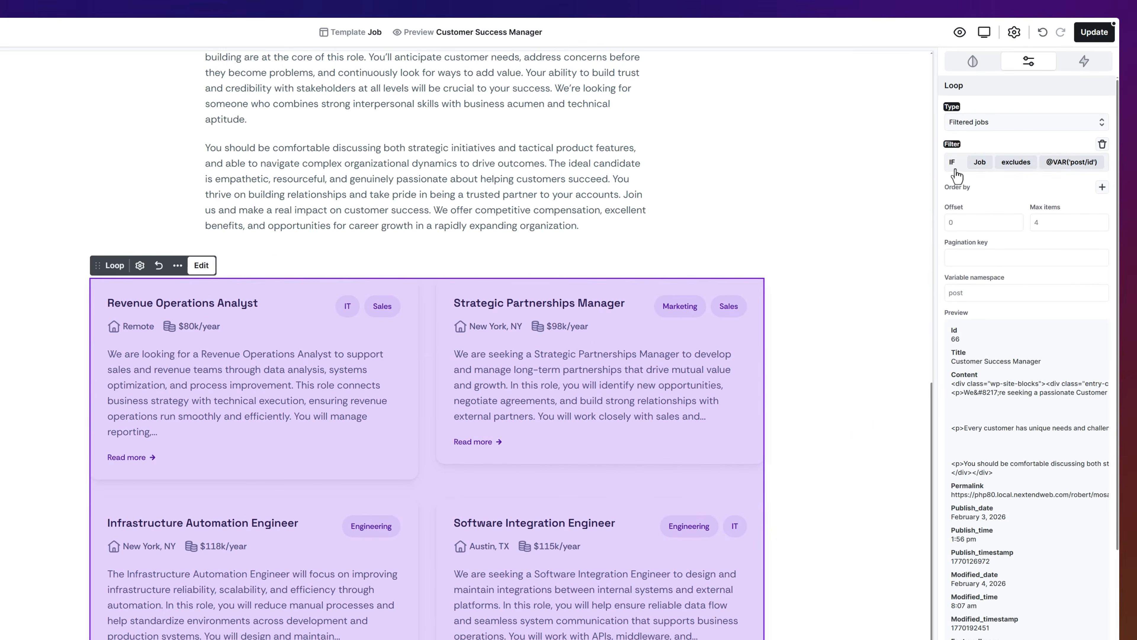
- Add a Categories condition to the same rule in the Job cards loop filter
{"action": "left_click", "coordinate": [1093, 92]}
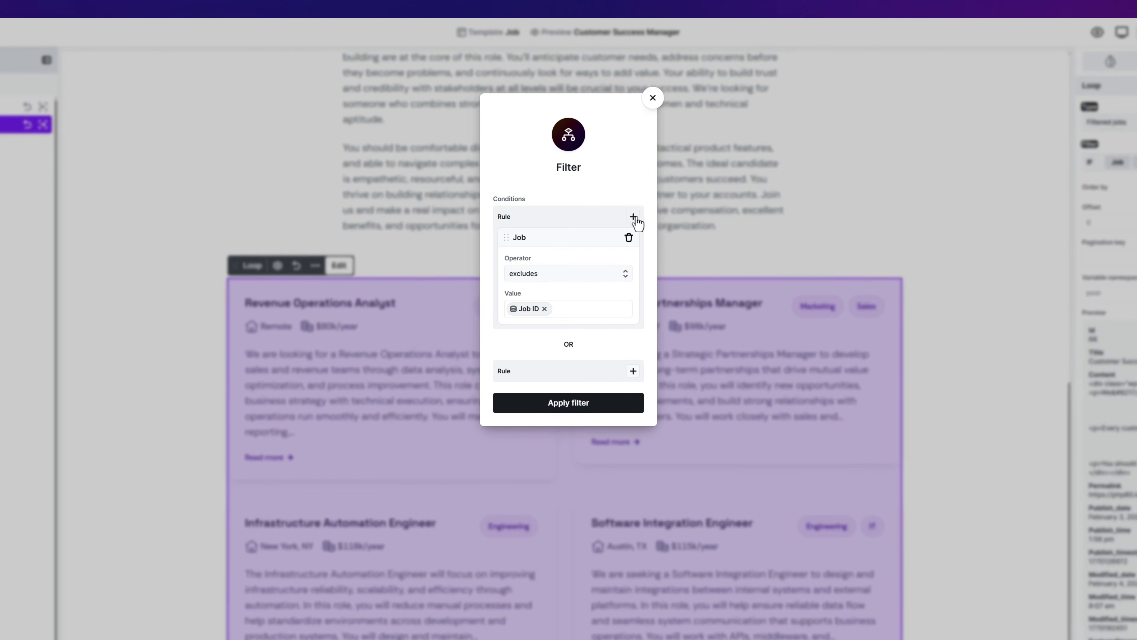
{"action": "left_click", "coordinate": [633, 217]}
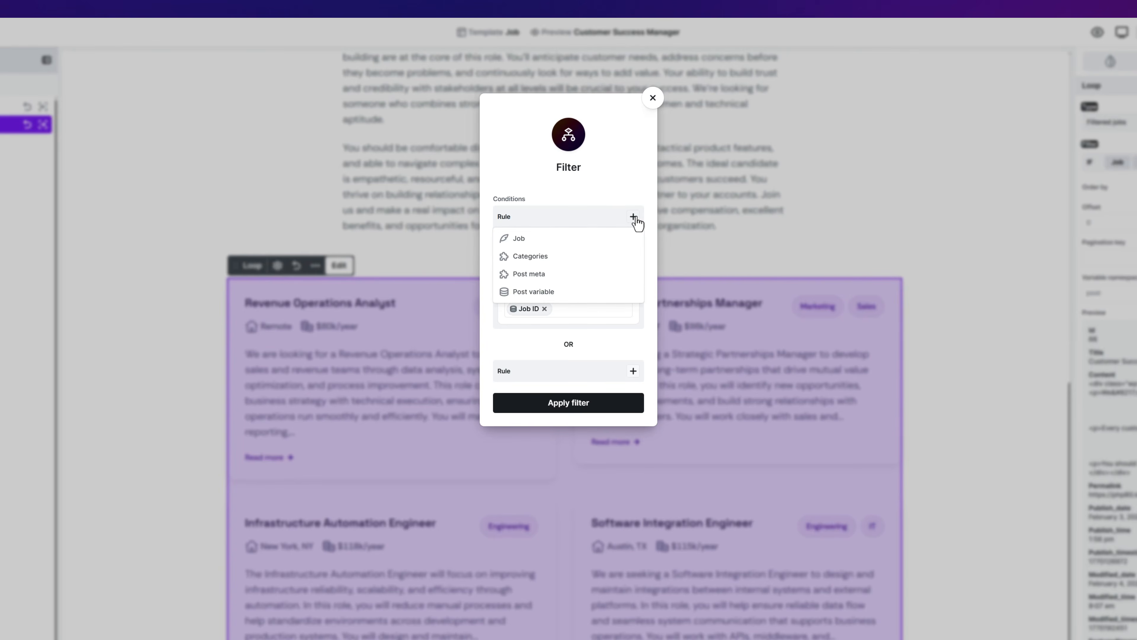
{"action": "left_click", "coordinate": [583, 256]}
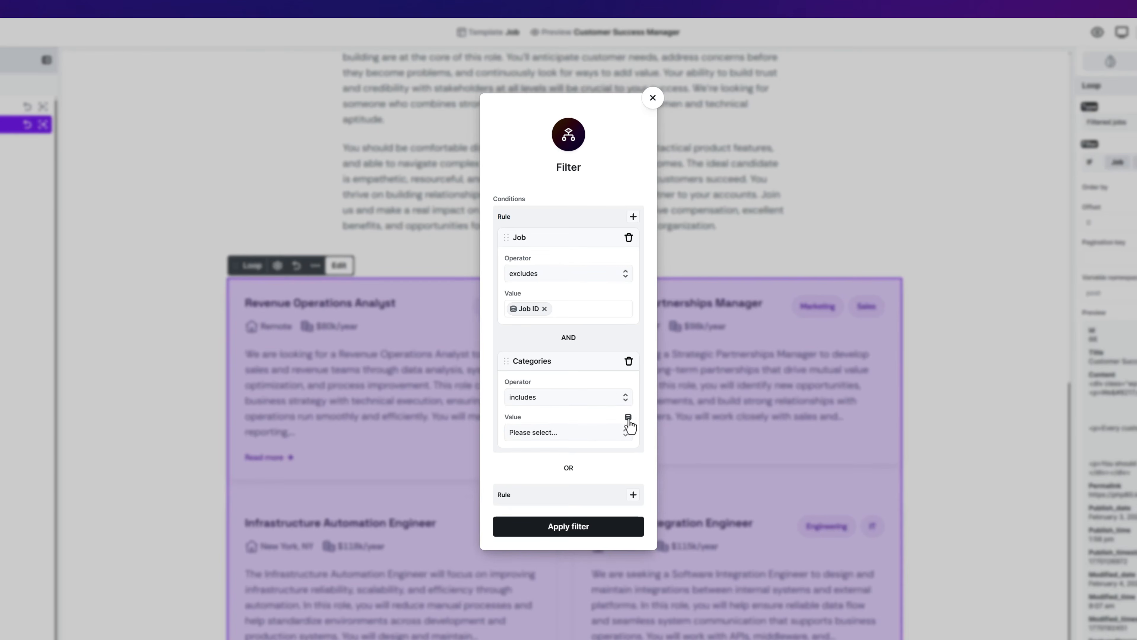
- Set the Categories condition's value to the dynamic Category ID of All items and apply the filter
{"action": "left_click", "coordinate": [628, 421]}
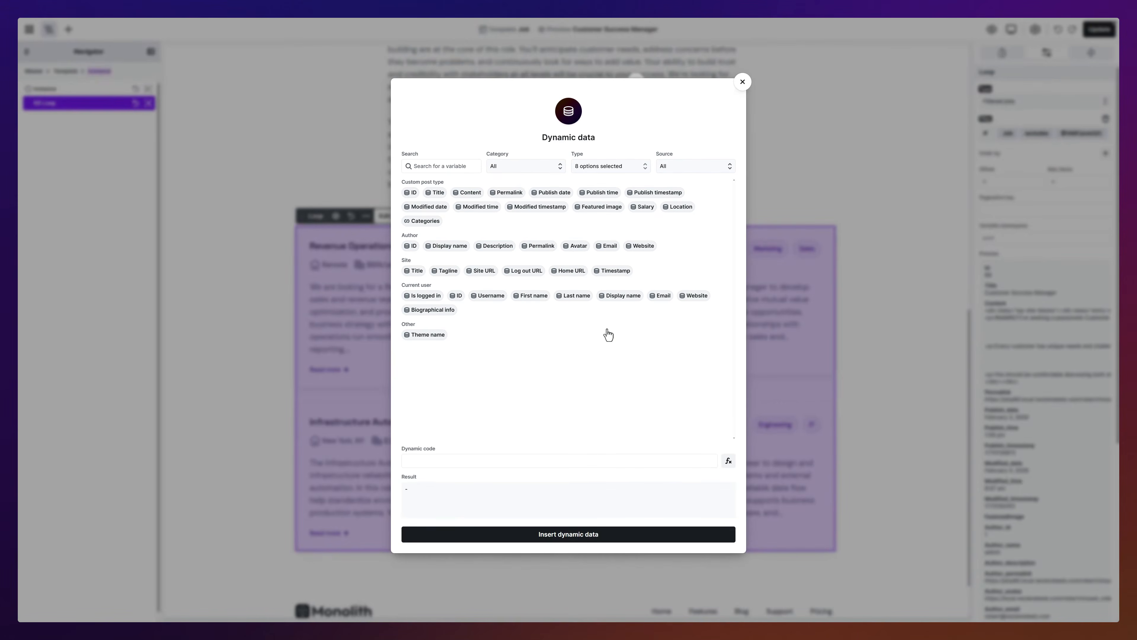
{"action": "left_click", "coordinate": [424, 221]}
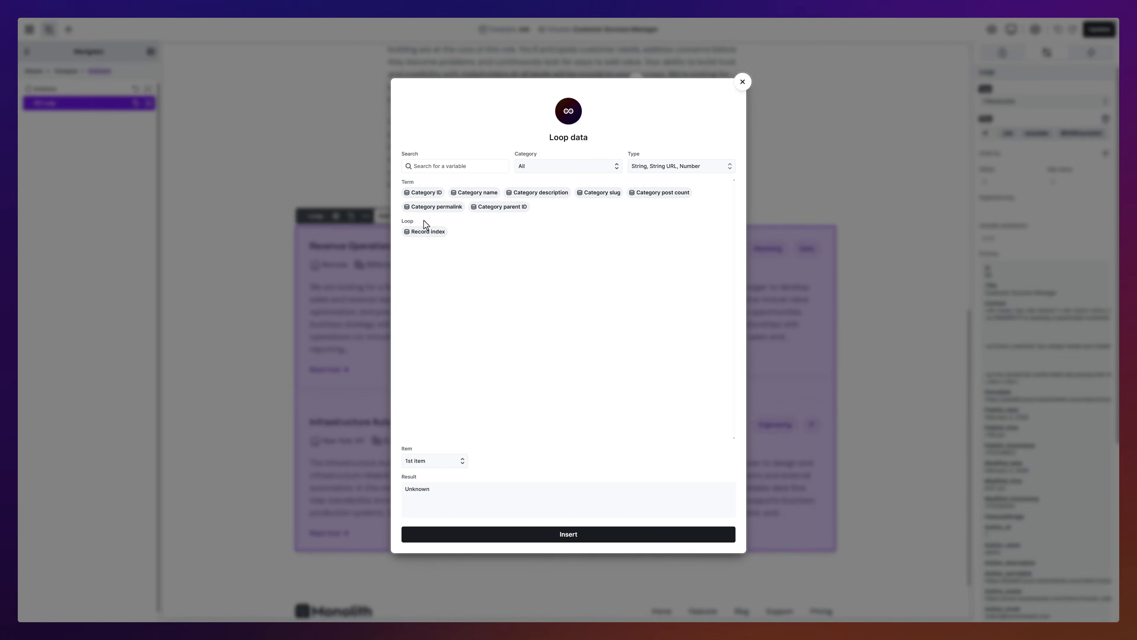
{"action": "left_click", "coordinate": [431, 196]}
{"action": "left_click", "coordinate": [462, 197]}
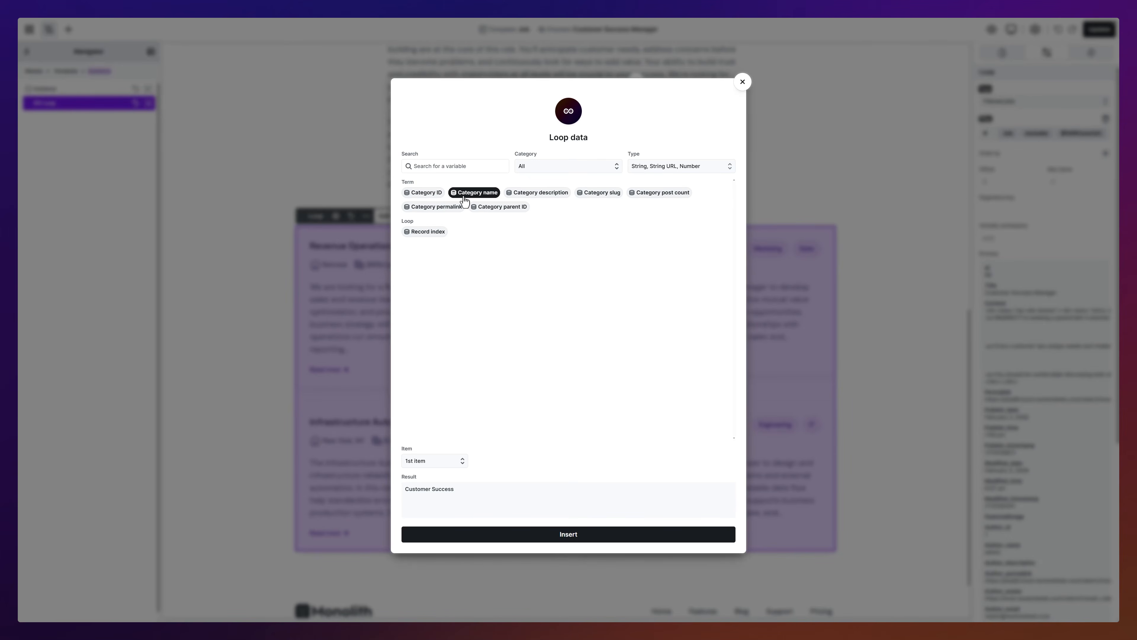
{"action": "left_click", "coordinate": [430, 196]}
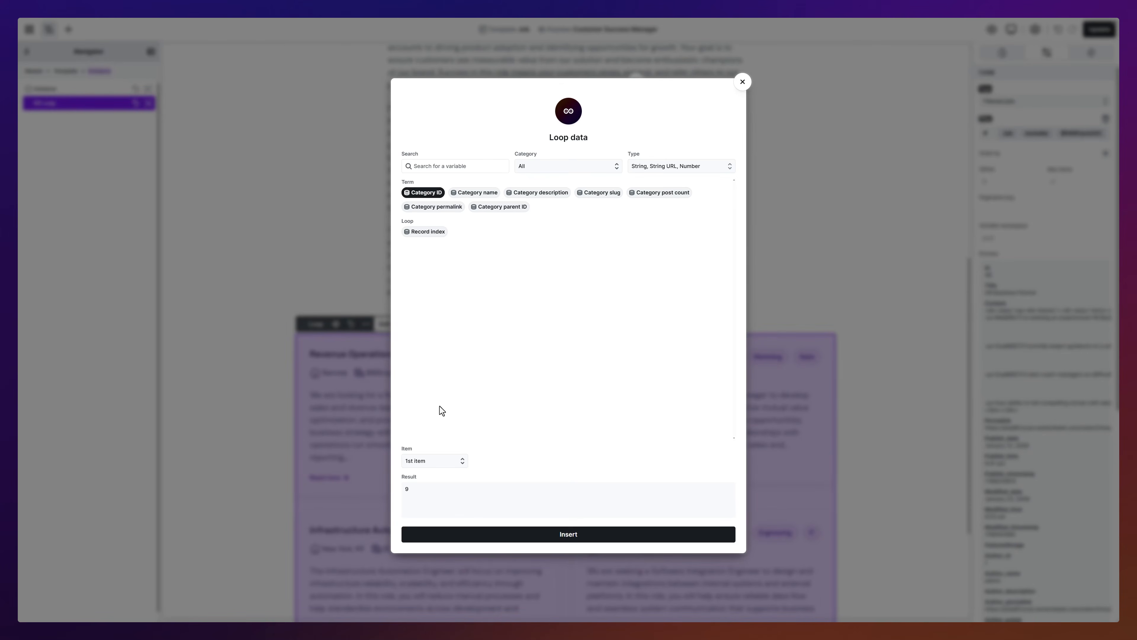
{"action": "left_click", "coordinate": [443, 462]}
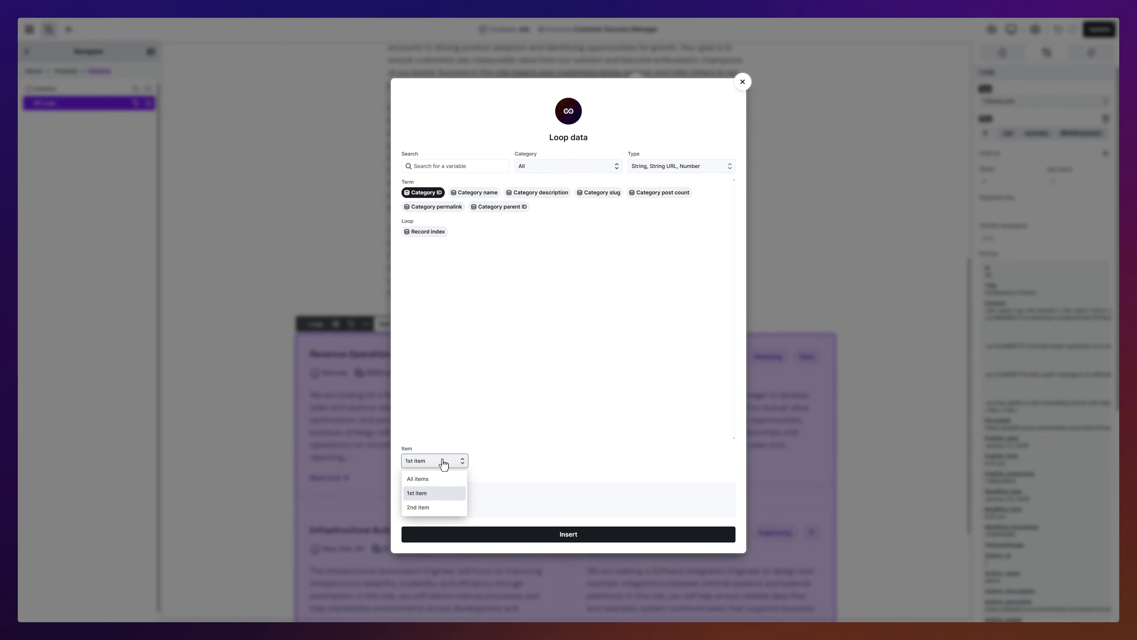
{"action": "left_click", "coordinate": [443, 479]}
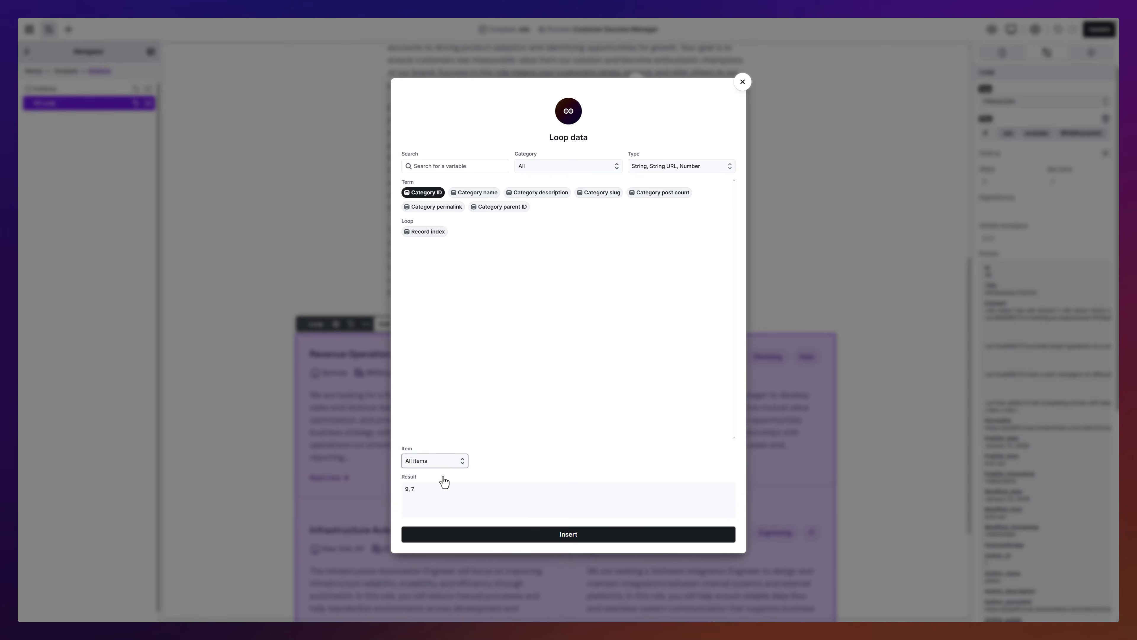
{"action": "left_click", "coordinate": [561, 533]}
{"action": "left_click", "coordinate": [561, 533]}
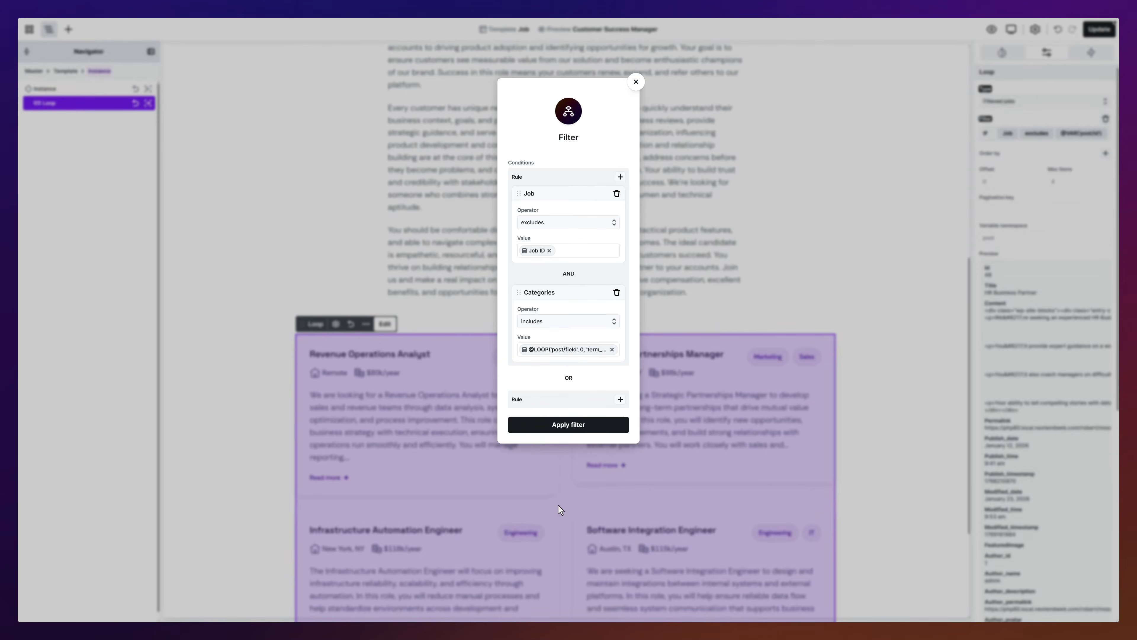
{"action": "left_click", "coordinate": [559, 433]}
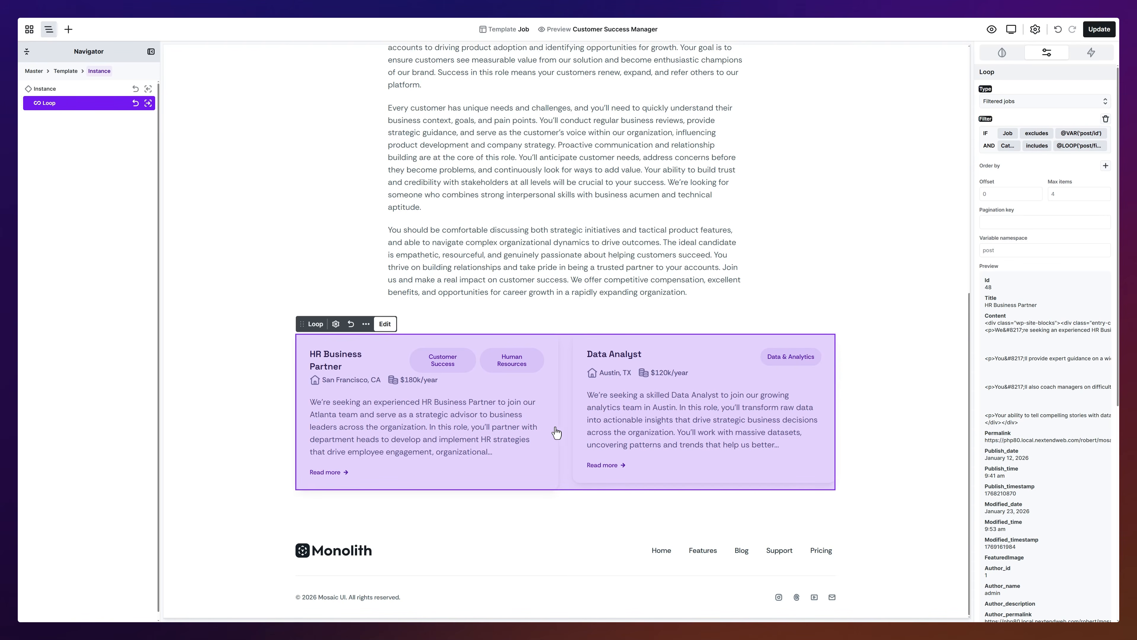
- Return to the template list and open the Contact template for editing
{"action": "left_click", "coordinate": [30, 31]}
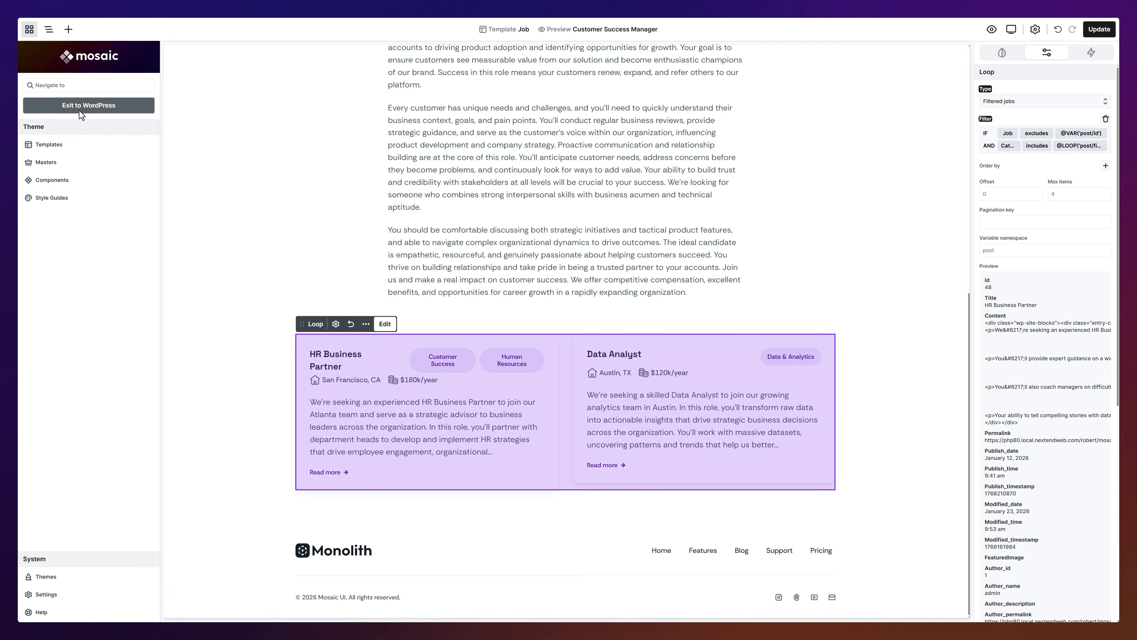
{"action": "left_click", "coordinate": [97, 145]}
{"action": "scroll", "coordinate": [102, 150], "scroll_direction": "down", "scroll_amount": 3}
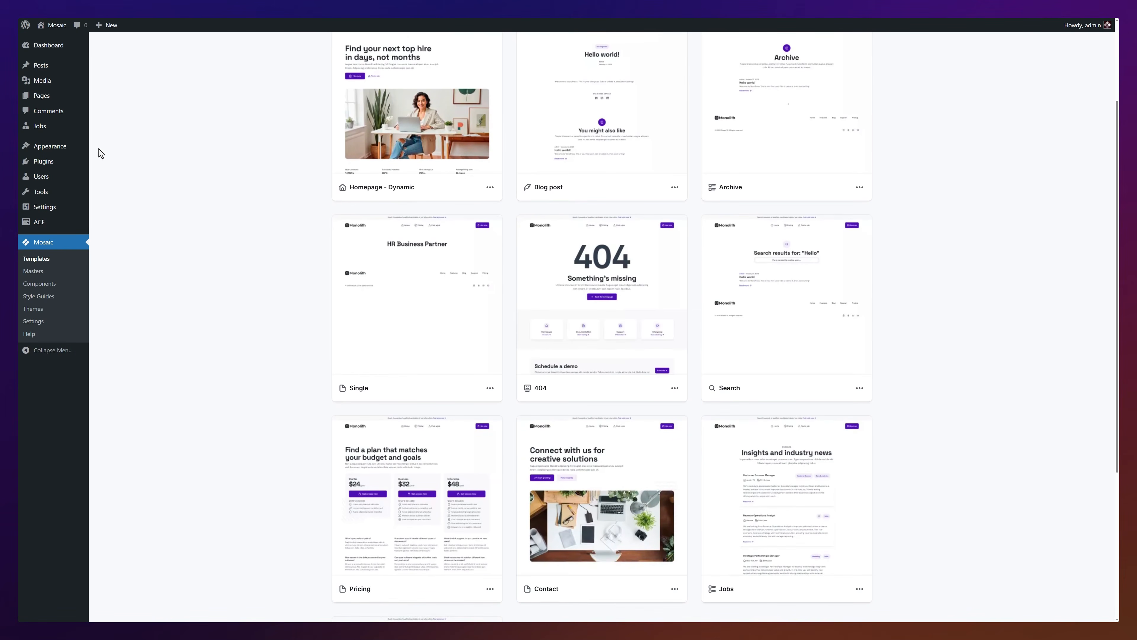
{"action": "left_click", "coordinate": [587, 521]}
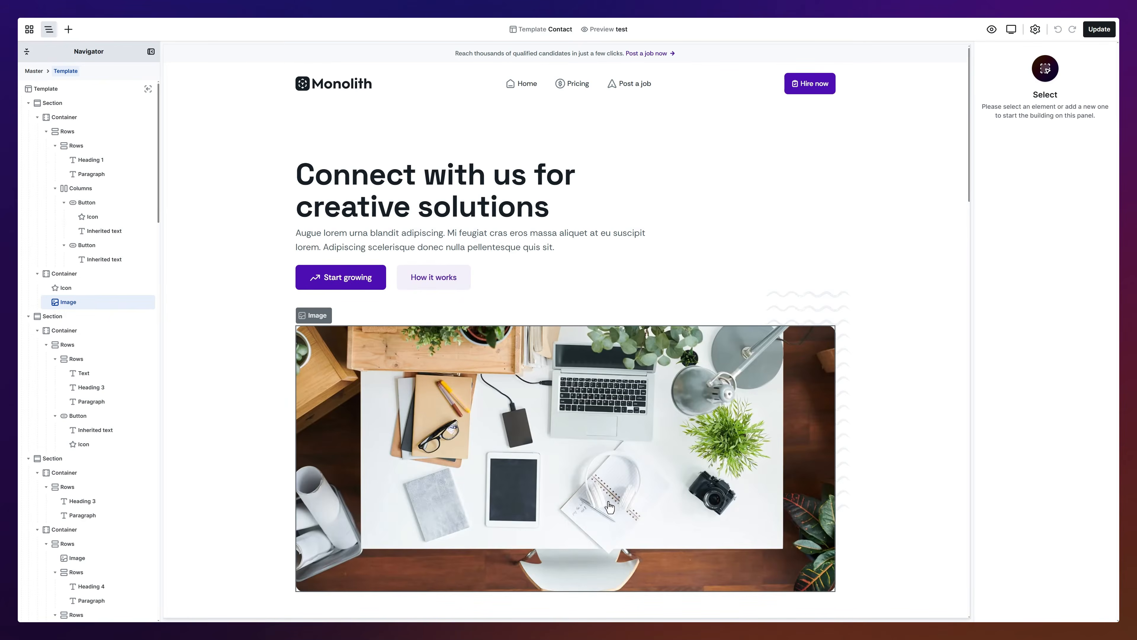
- Add Job as a dynamic source to the Container of the "Latest job" section
{"action": "left_click_drag", "start_coordinate": [969, 215], "coordinate": [969, 287]}
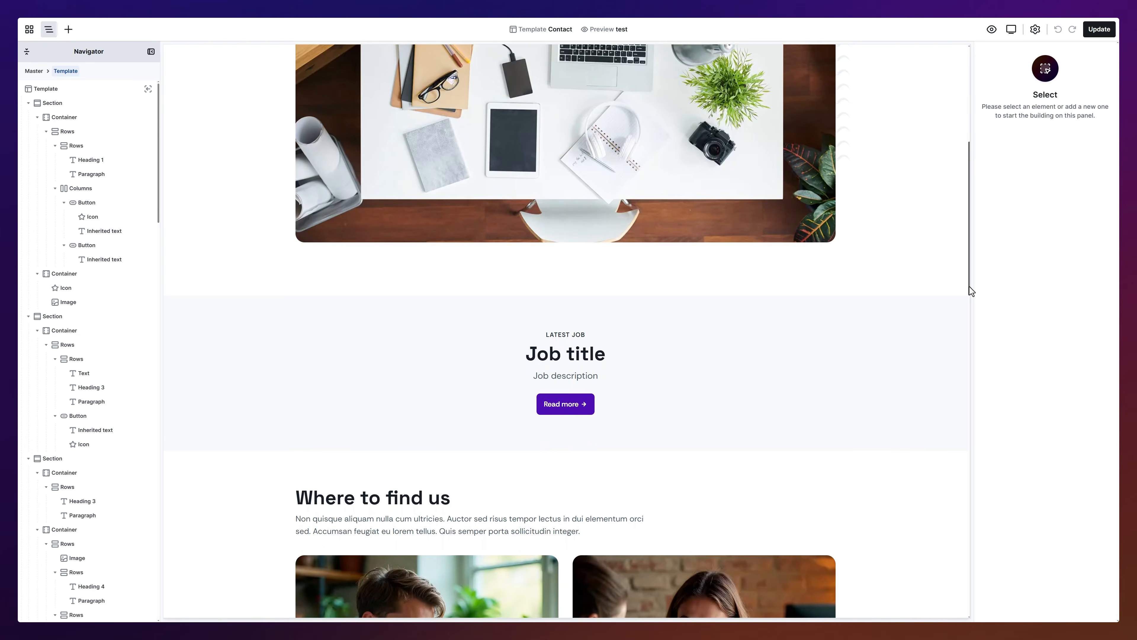
{"action": "left_click", "coordinate": [790, 370]}
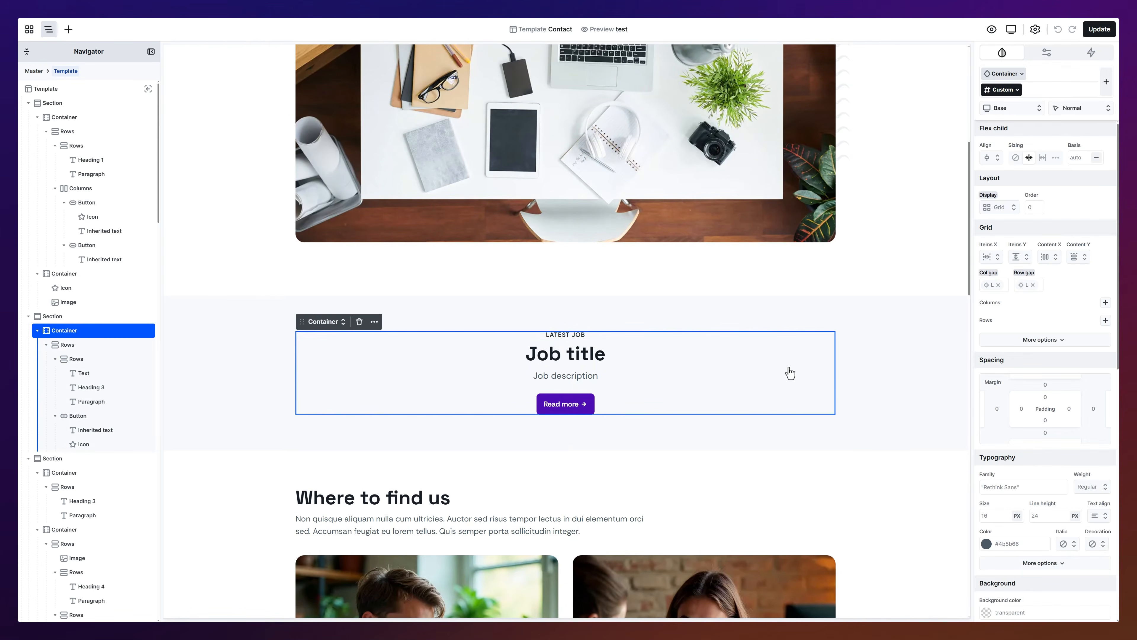
{"action": "left_click", "coordinate": [1044, 54]}
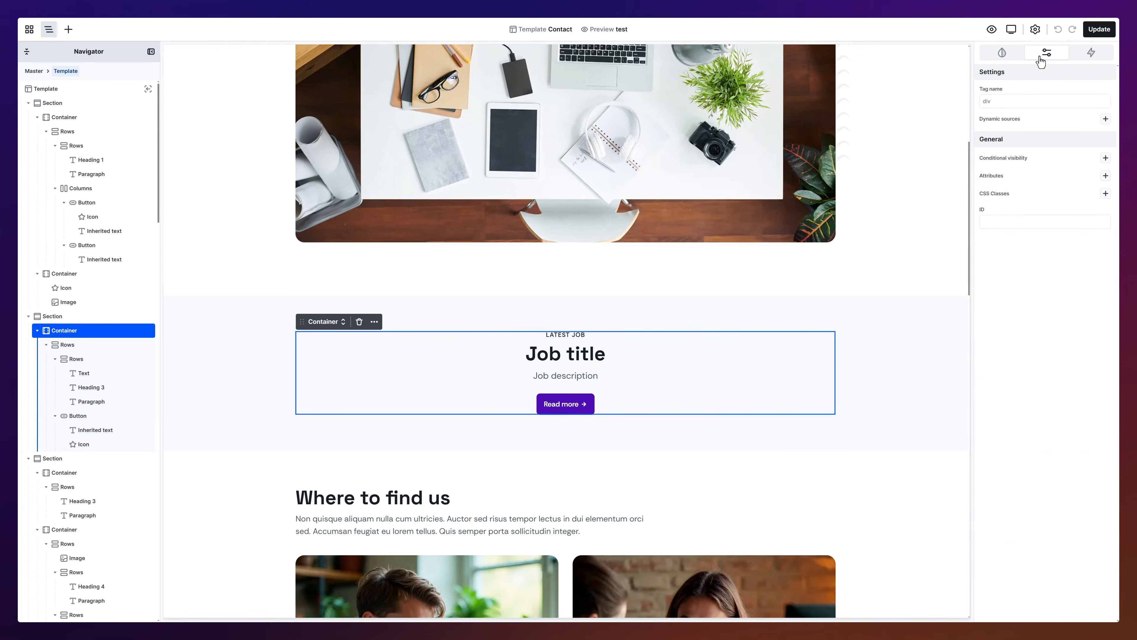
{"action": "left_click", "coordinate": [1106, 120]}
{"action": "left_click", "coordinate": [1091, 108]}
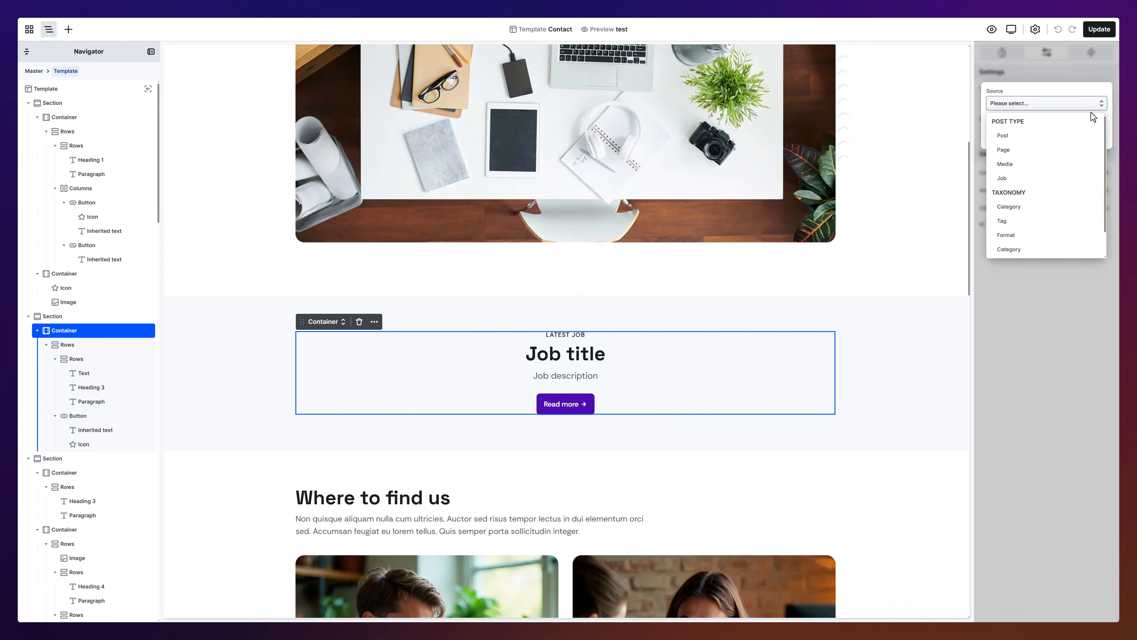
{"action": "left_click", "coordinate": [1083, 178]}
{"action": "left_click", "coordinate": [1035, 284]}
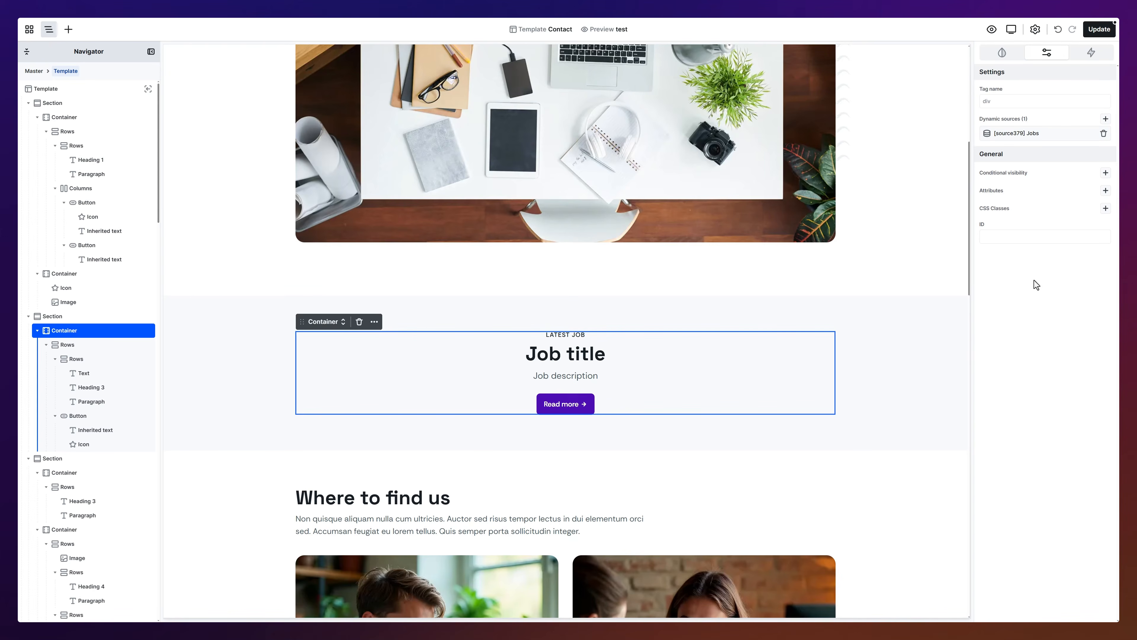
- Bind the "Job title" heading in the latest job section to the dynamic Title of the [source379] Job source
{"action": "left_click", "coordinate": [630, 359]}
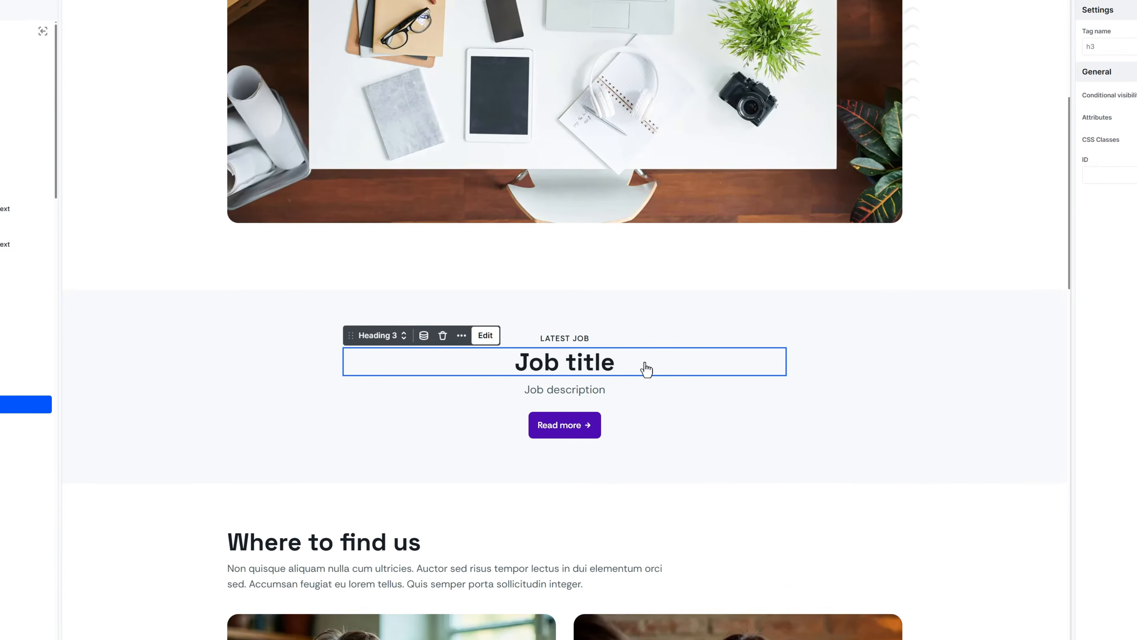
{"action": "left_click", "coordinate": [430, 340]}
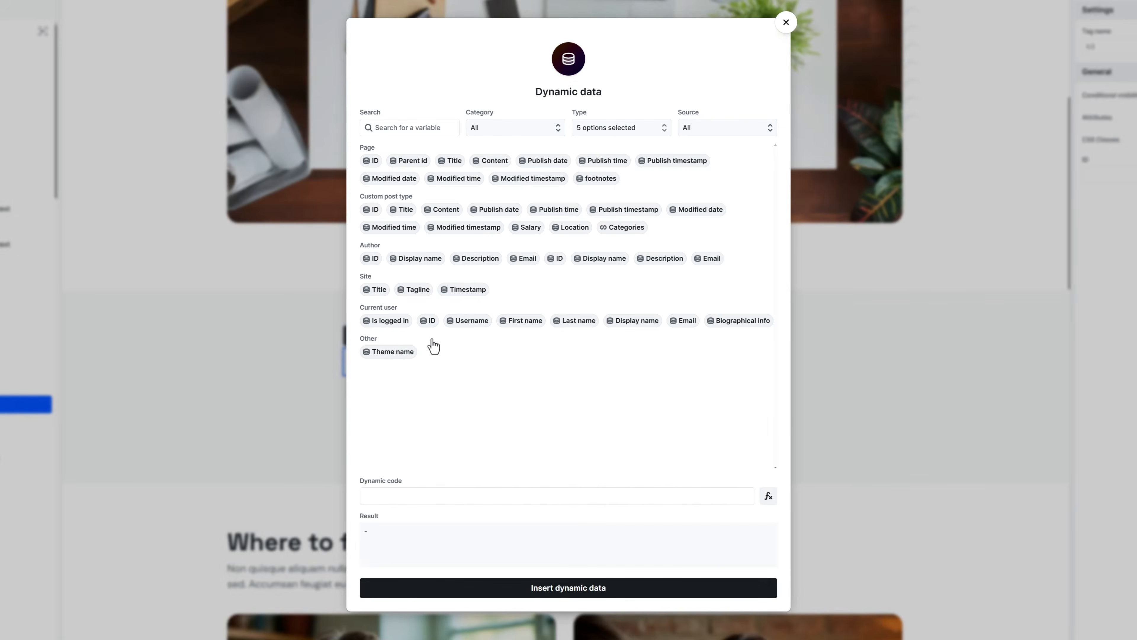
{"action": "left_click", "coordinate": [699, 134]}
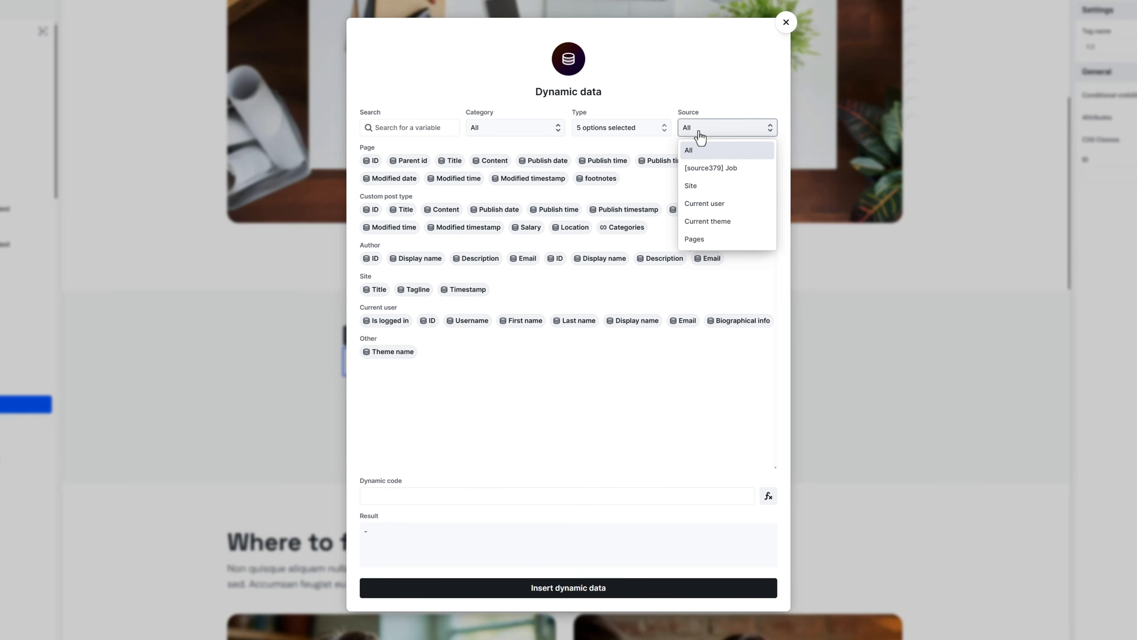
{"action": "left_click", "coordinate": [686, 170]}
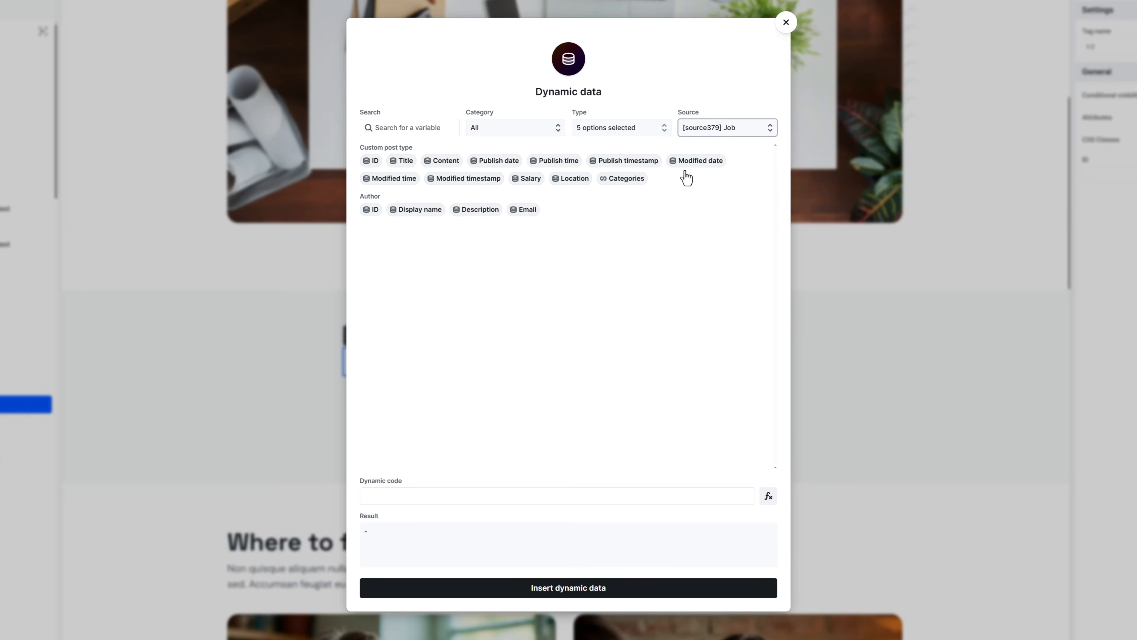
{"action": "left_click", "coordinate": [405, 162]}
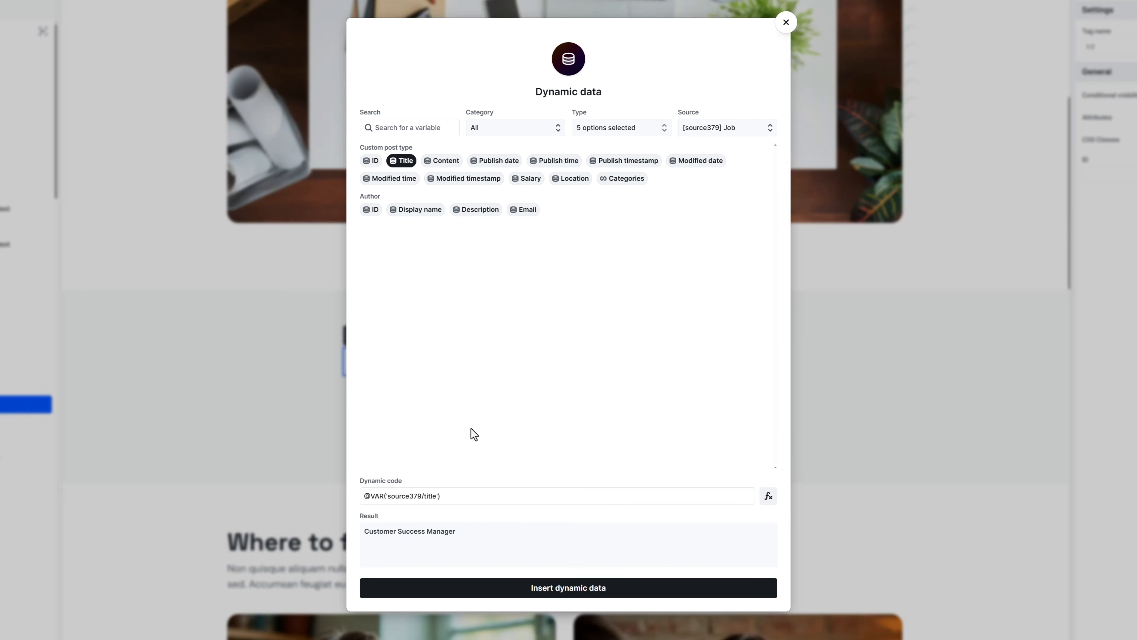
{"action": "left_click", "coordinate": [534, 591]}
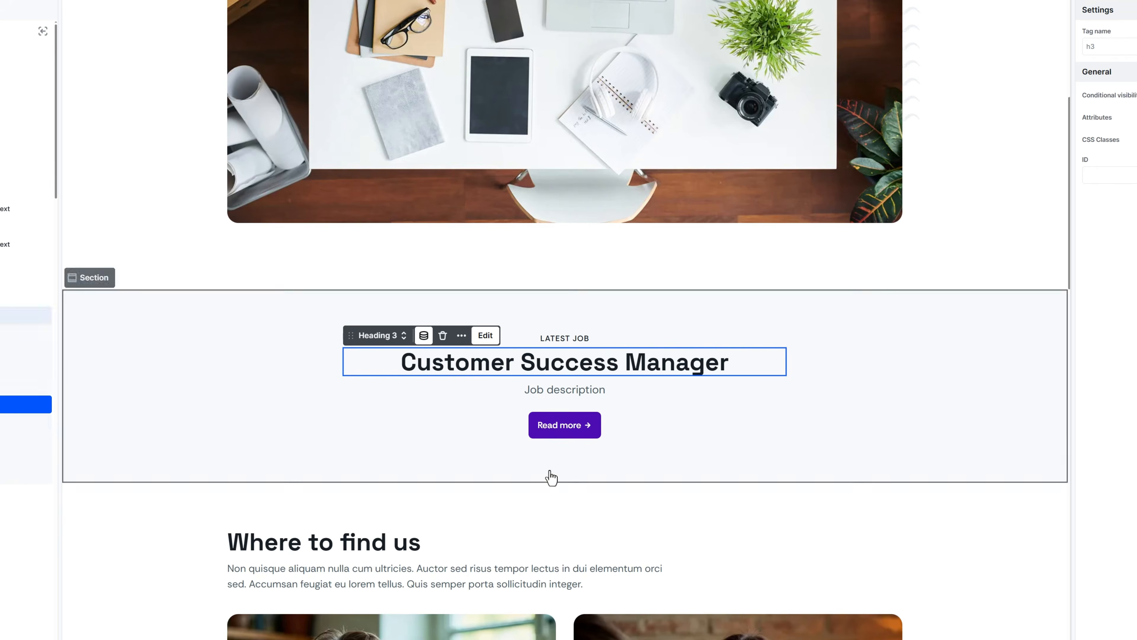
- Bind the "Job description" paragraph to the dynamic Content of the [source379] Job source
{"action": "left_click", "coordinate": [546, 389]}
{"action": "left_click", "coordinate": [424, 369]}
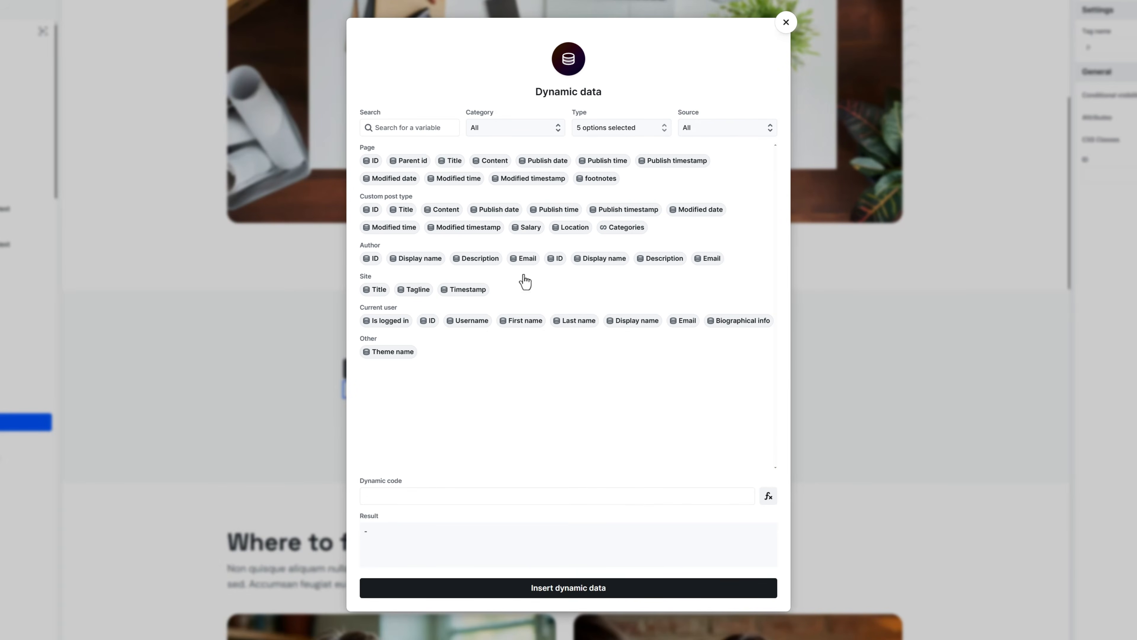
{"action": "left_click", "coordinate": [698, 133]}
{"action": "left_click", "coordinate": [724, 169]}
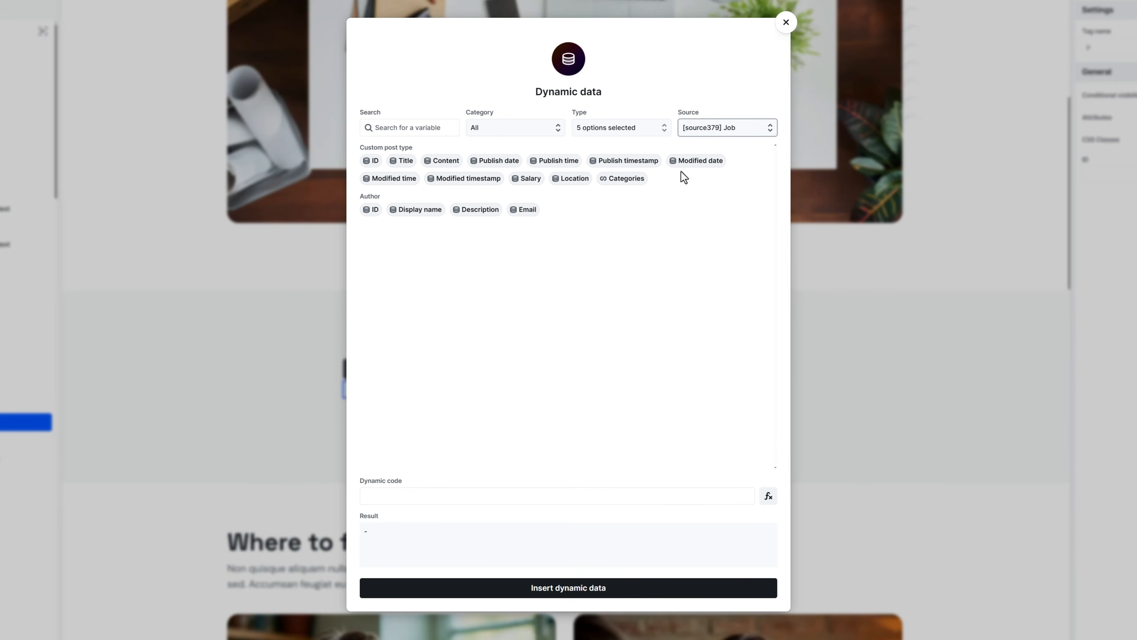
{"action": "left_click", "coordinate": [443, 161]}
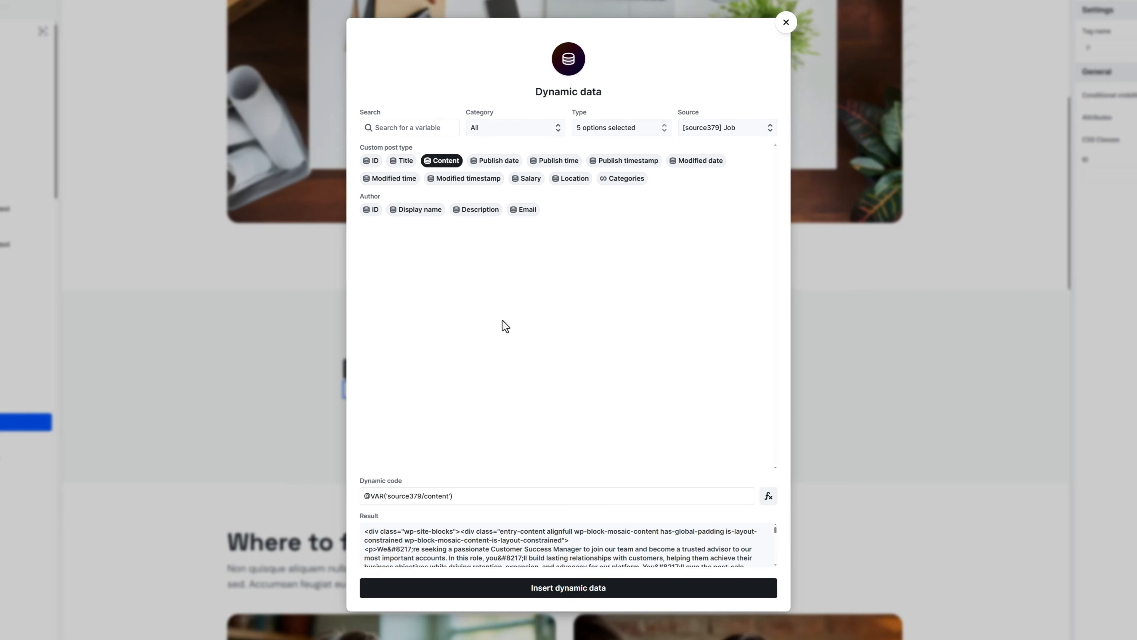
{"action": "left_click", "coordinate": [539, 588]}
- Wrap the description paragraph's dynamic content code in the REMOVEHTML function
{"action": "left_click", "coordinate": [424, 368]}
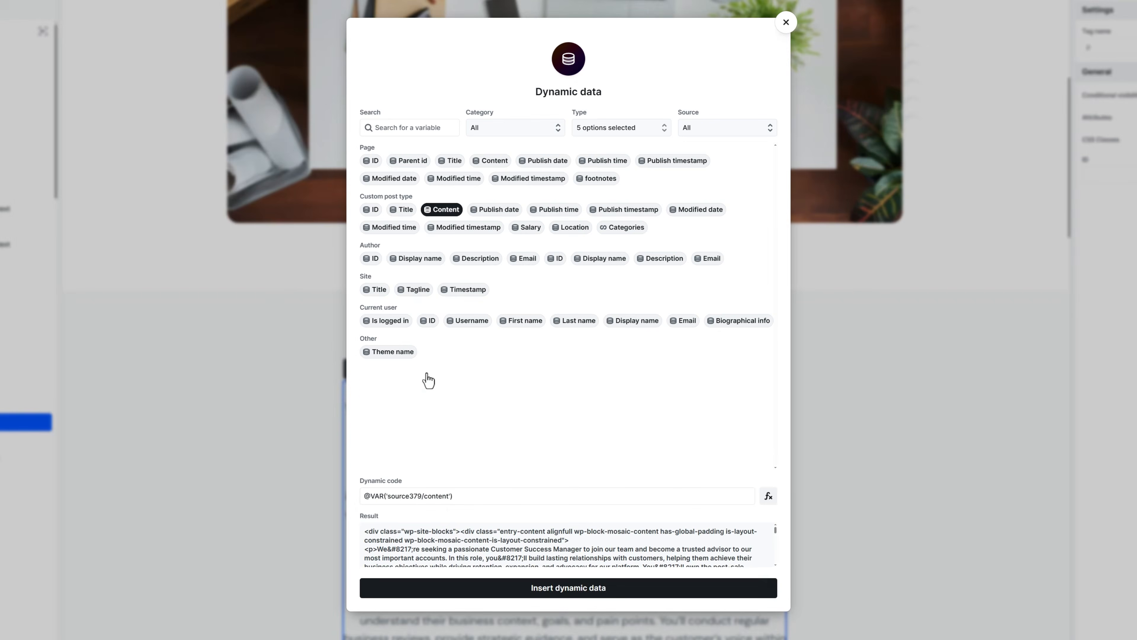
{"action": "left_click_drag", "start_coordinate": [456, 495], "coordinate": [366, 493]}
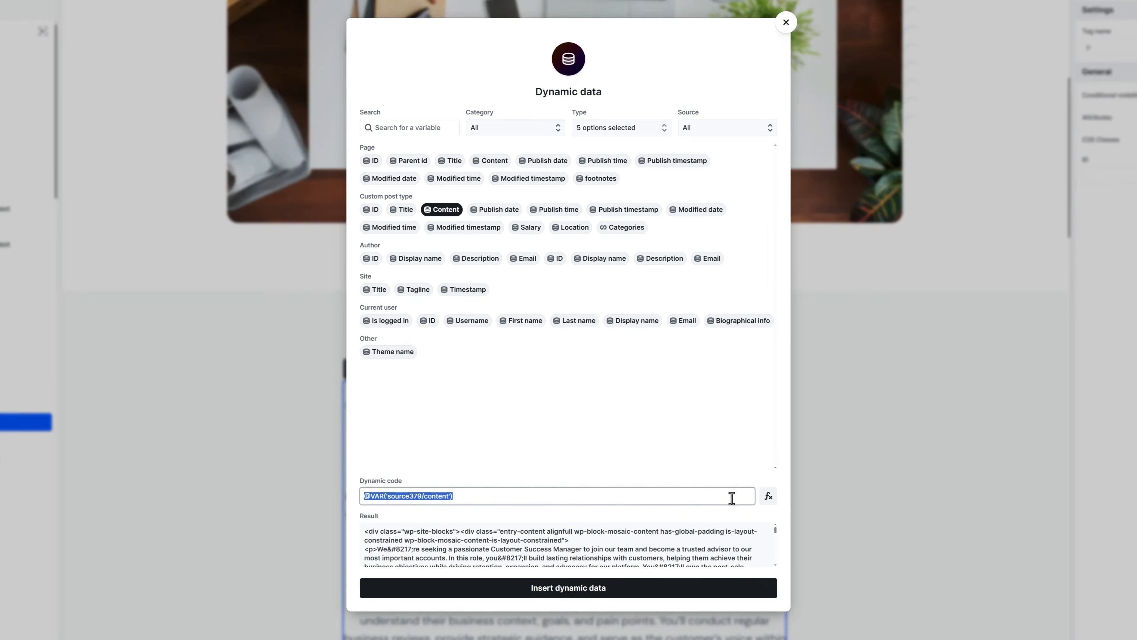
{"action": "left_click", "coordinate": [768, 495]}
{"action": "left_click_drag", "start_coordinate": [776, 543], "coordinate": [779, 584]}
{"action": "scroll", "coordinate": [766, 602], "scroll_direction": "down", "scroll_amount": 3}
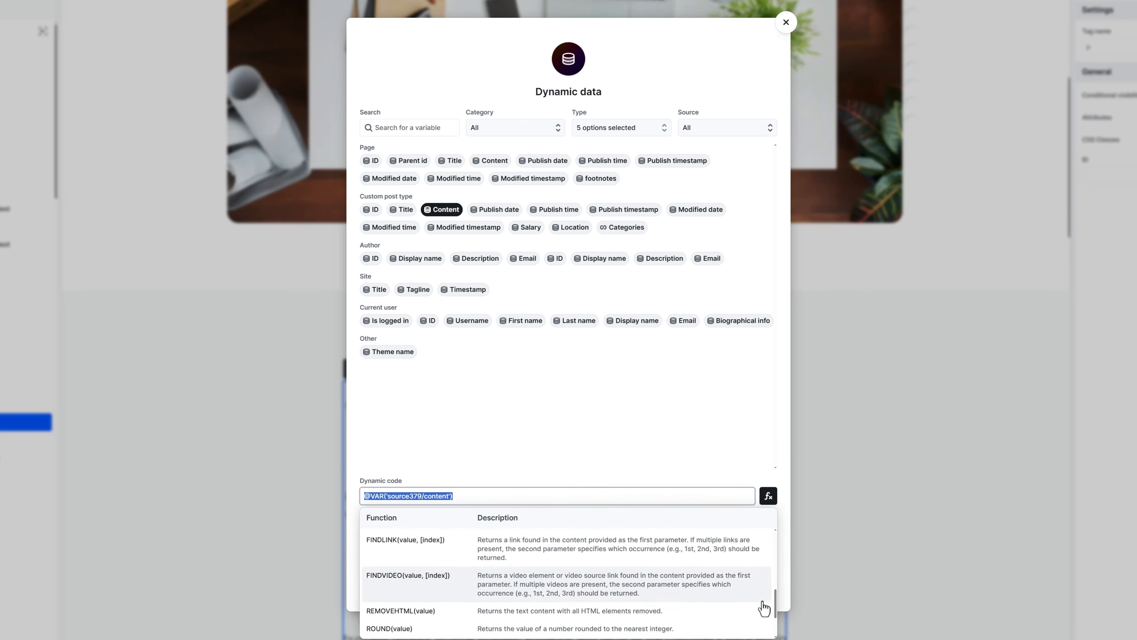
{"action": "left_click", "coordinate": [731, 610]}
{"action": "triple_click", "coordinate": [400, 496]}
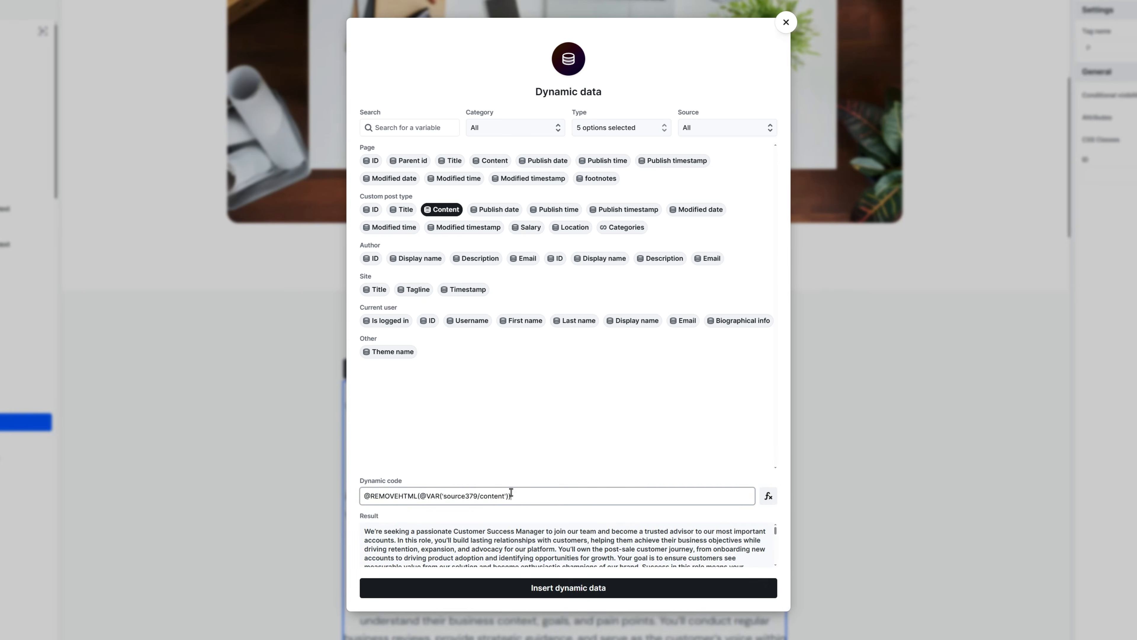
- Wrap the description's code in the EXCERPT function with a length of 300 and insert the dynamic data
{"action": "left_click", "coordinate": [768, 495]}
{"action": "left_click_drag", "start_coordinate": [777, 541], "coordinate": [734, 595]}
{"action": "left_click", "coordinate": [732, 588]}
{"action": "double_click", "coordinate": [560, 494]}
{"action": "type", "text": "300"}
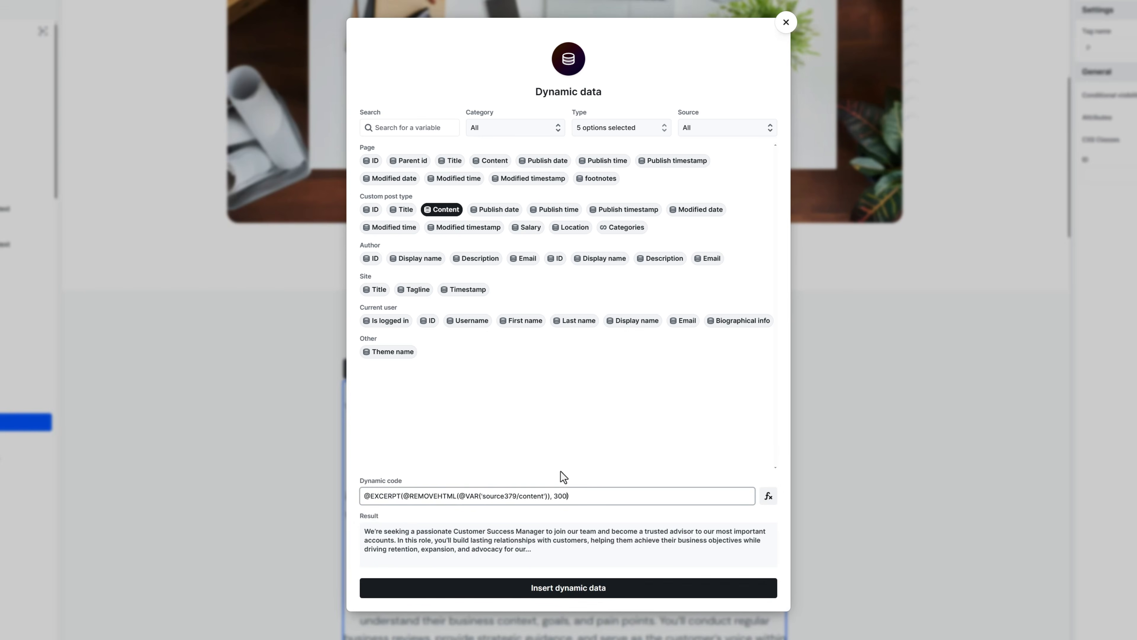
{"action": "left_click", "coordinate": [575, 590]}
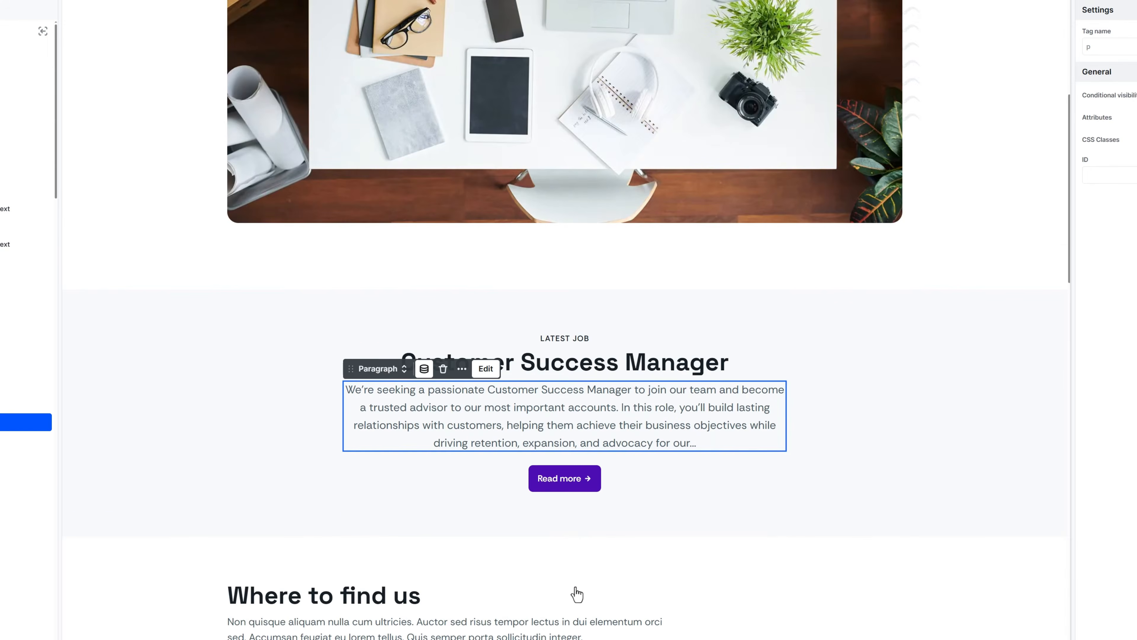
- Set the "Read more" button's URL to the dynamic Permalink of the [source379] Job source
{"action": "left_click", "coordinate": [567, 484]}
{"action": "left_click", "coordinate": [596, 453]}
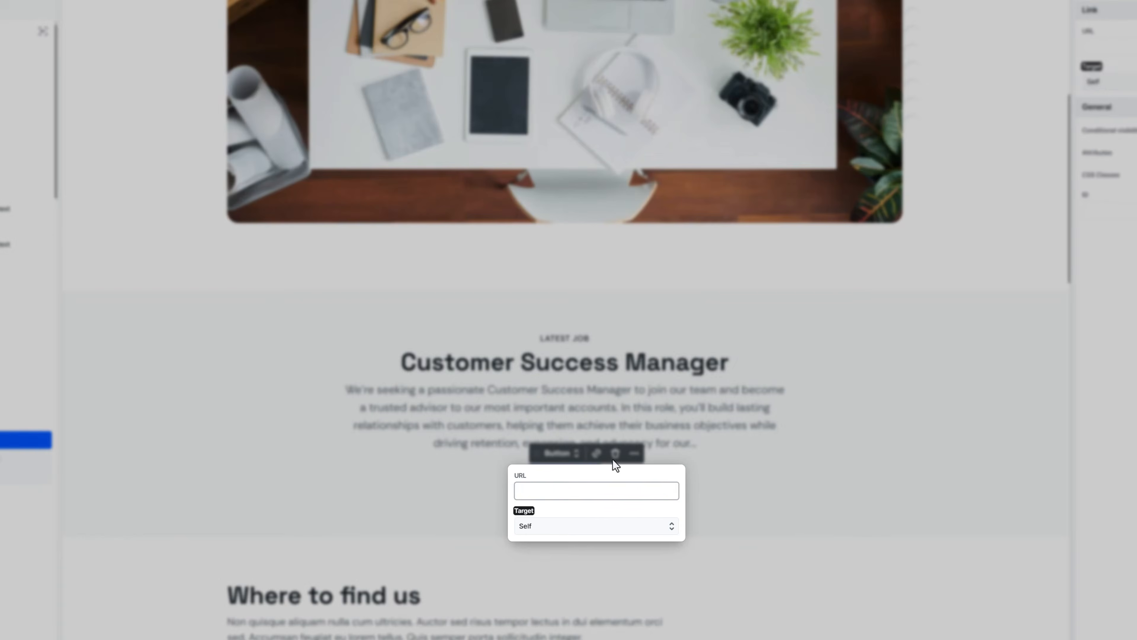
{"action": "left_click", "coordinate": [674, 475]}
{"action": "left_click", "coordinate": [722, 130]}
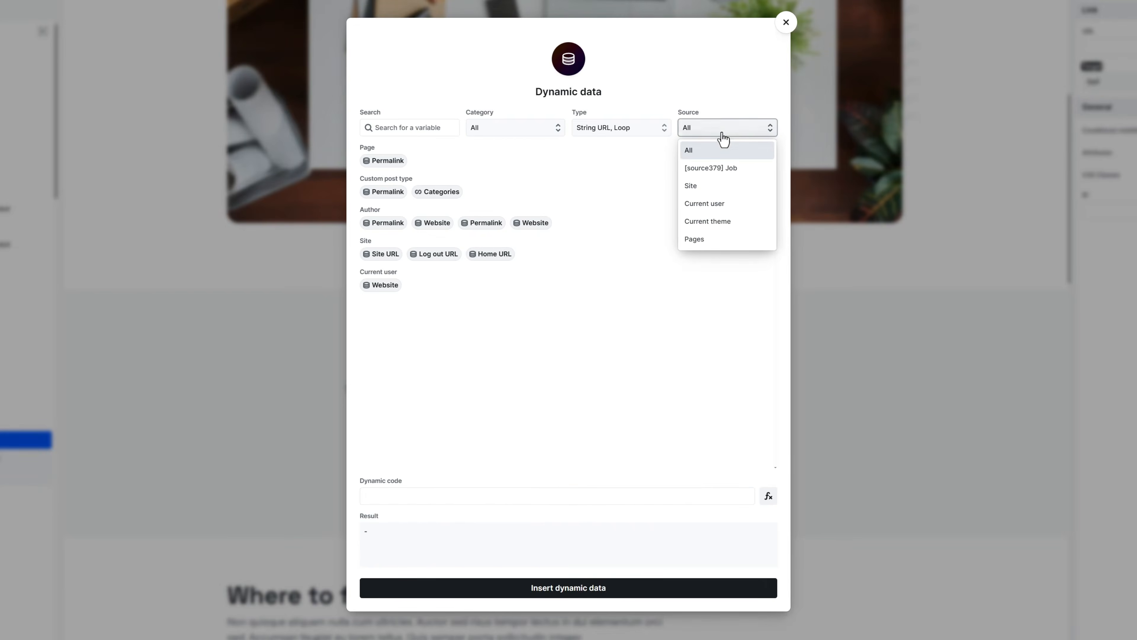
{"action": "left_click", "coordinate": [721, 170]}
{"action": "left_click", "coordinate": [388, 162]}
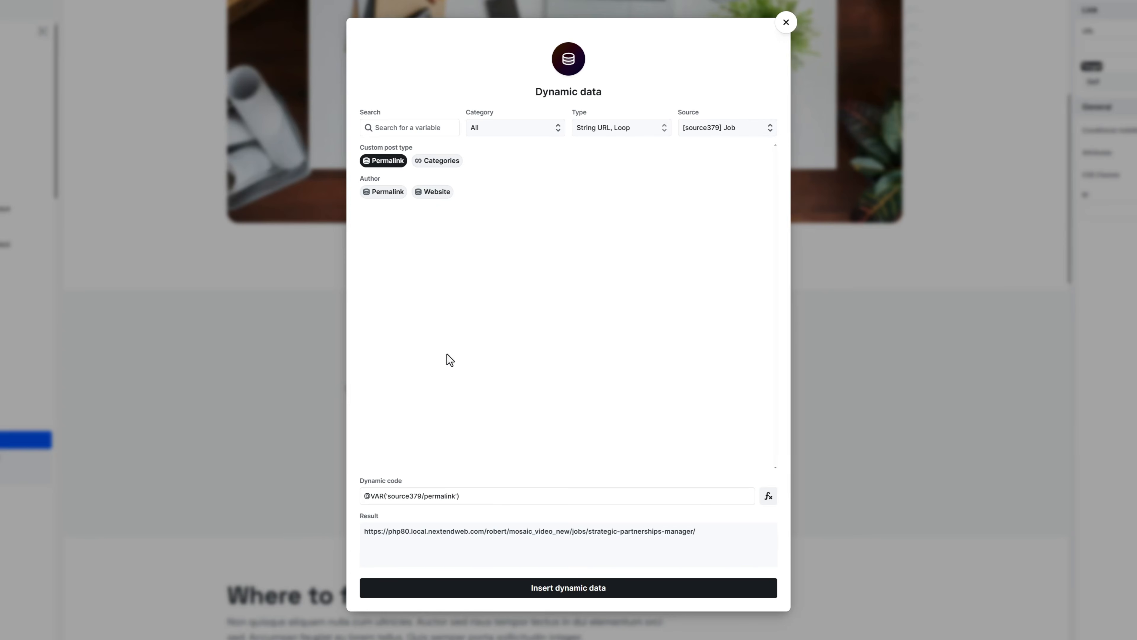
{"action": "left_click", "coordinate": [554, 587]}
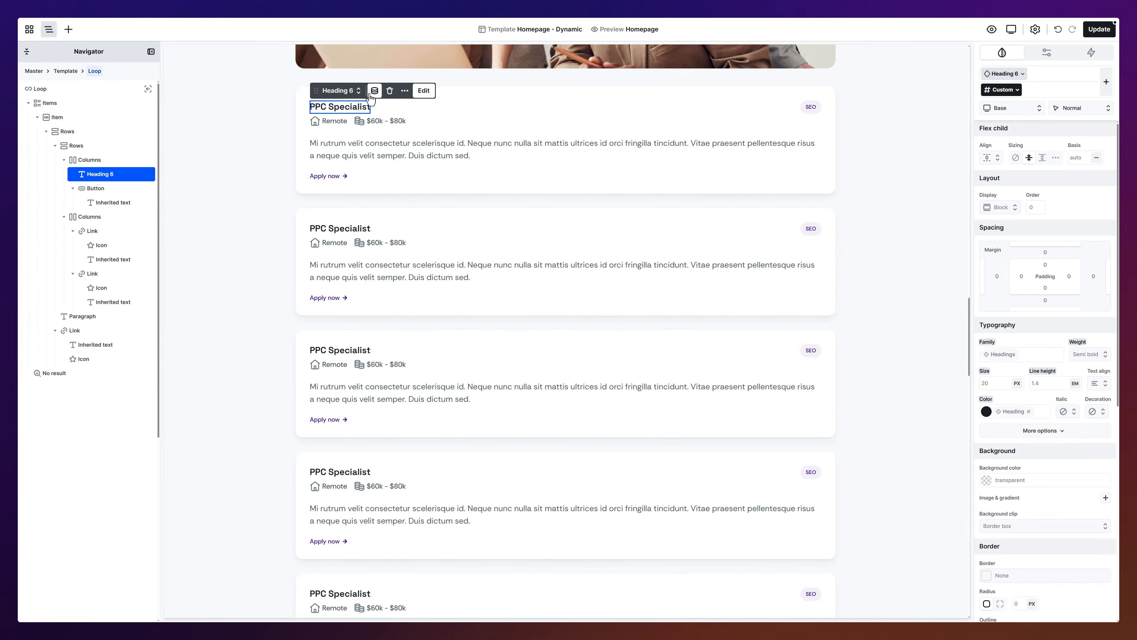
- In the Homepage - Dynamic job card, open dynamic data for the heading and choose Categories for the SEO badge text
{"action": "left_click", "coordinate": [374, 91]}
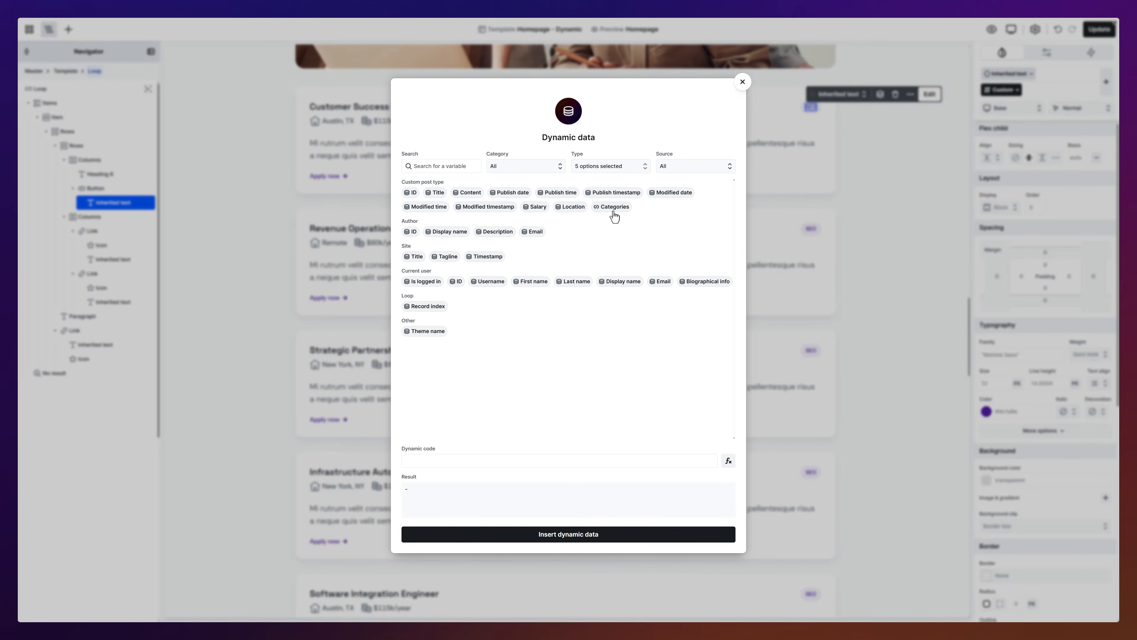
{"action": "left_click", "coordinate": [613, 207]}
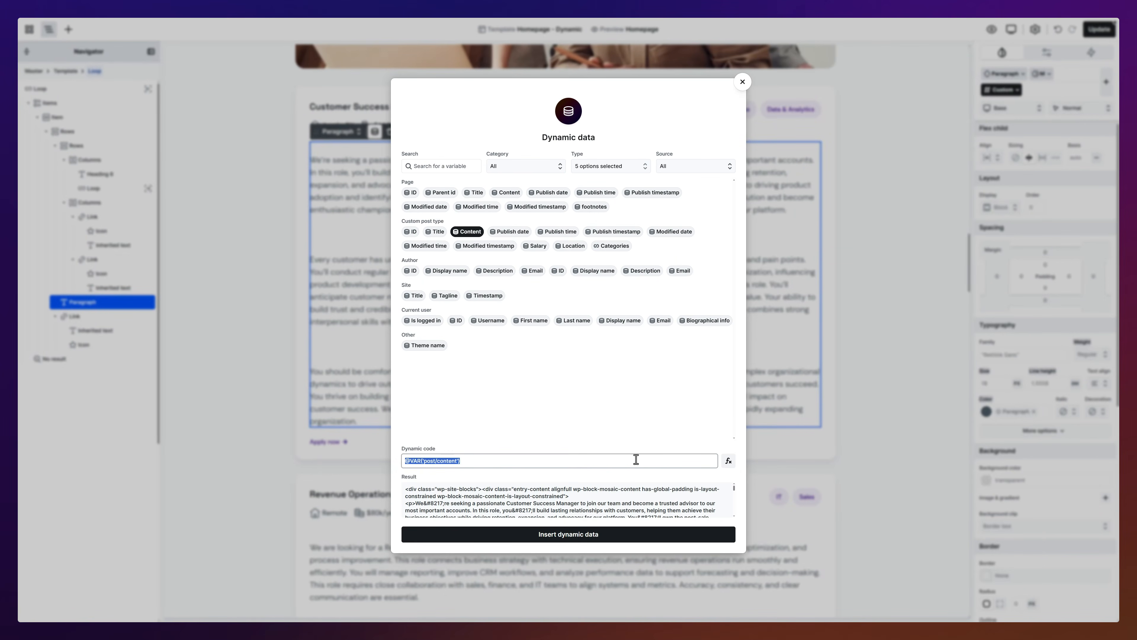
- Wrap the job card paragraph's dynamic post content in the REMOVEHTML function
{"action": "left_click", "coordinate": [728, 461]}
{"action": "left_click_drag", "start_coordinate": [734, 497], "coordinate": [741, 549]}
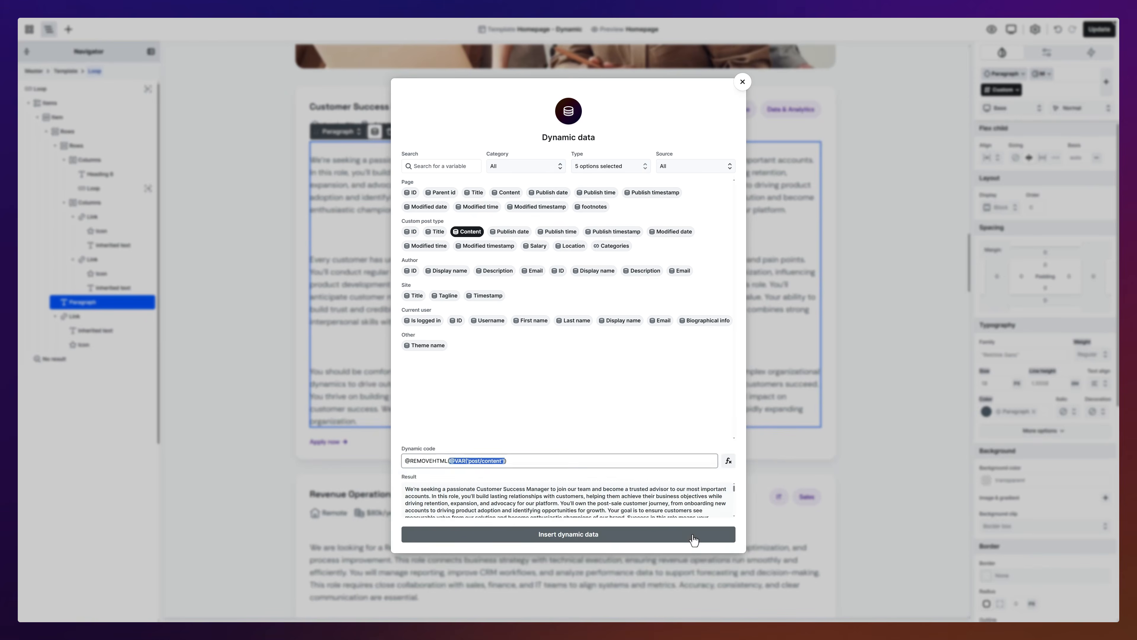
{"action": "left_click", "coordinate": [692, 538]}
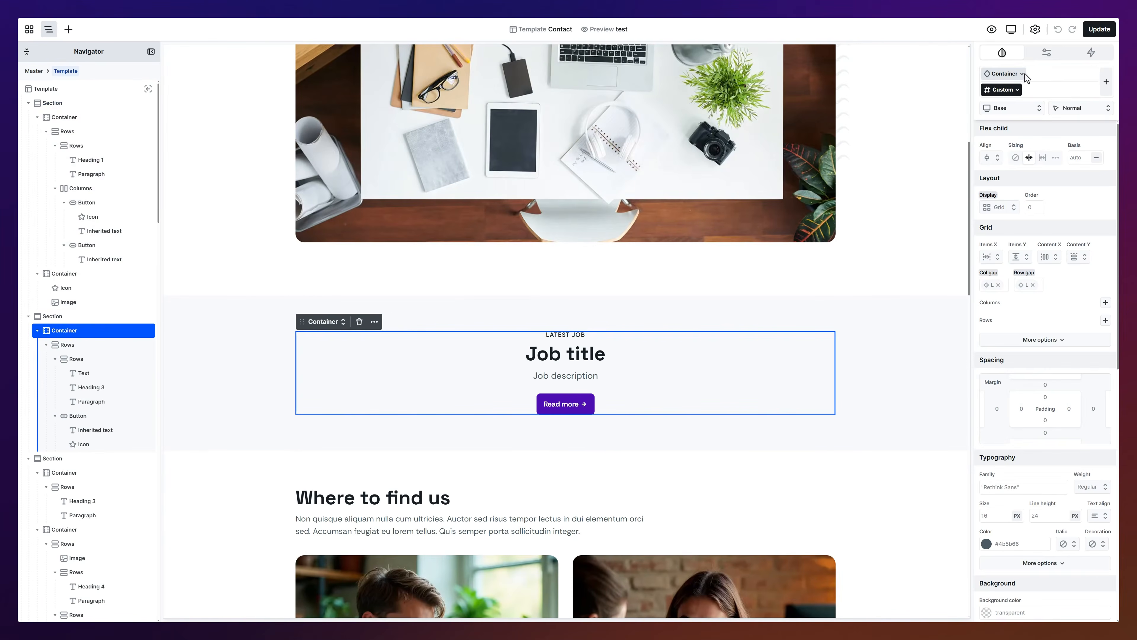
- On the Contact template, add a dynamic source set to Job to the latest job section's Container
{"action": "left_click", "coordinate": [1041, 57]}
{"action": "left_click", "coordinate": [1104, 118]}
{"action": "left_click", "coordinate": [1095, 104]}
{"action": "left_click", "coordinate": [1084, 179]}
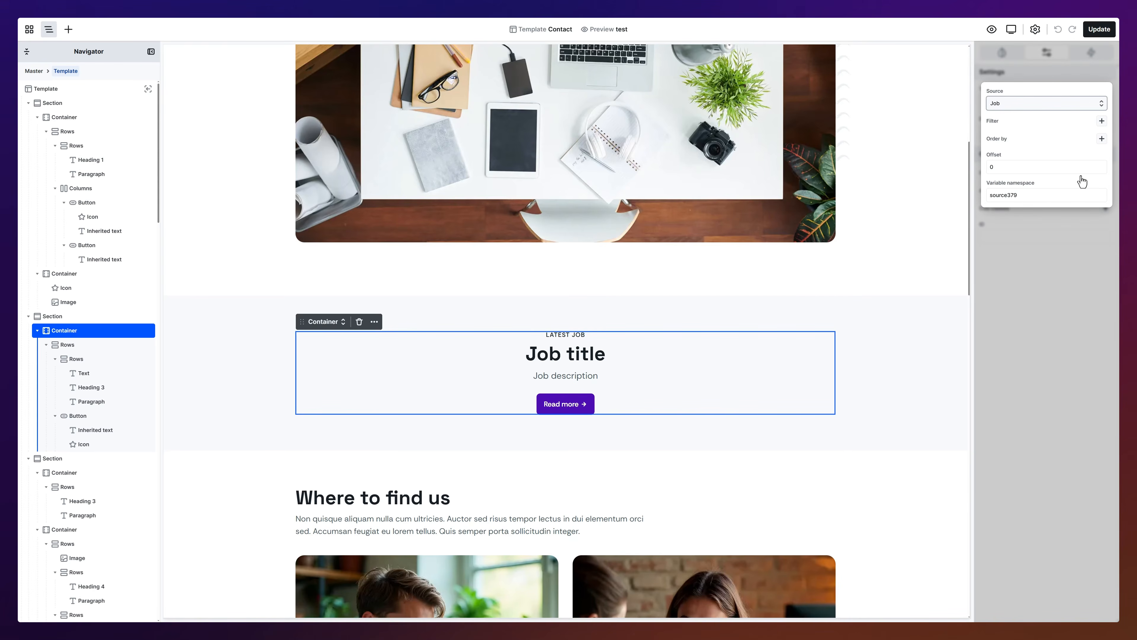
{"action": "left_click", "coordinate": [1036, 277]}
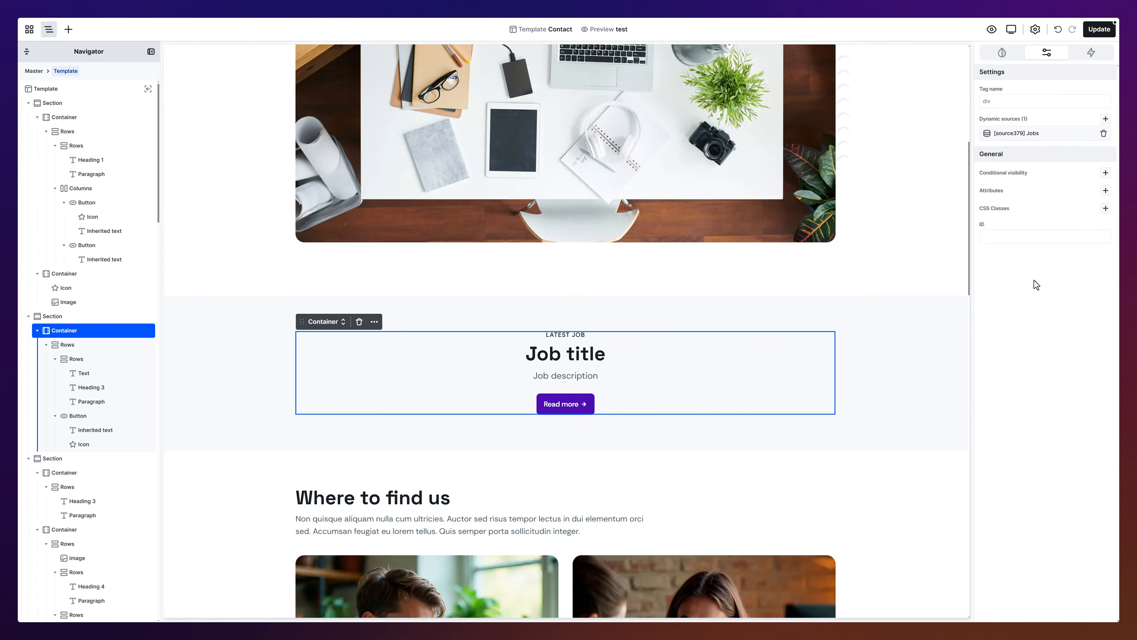